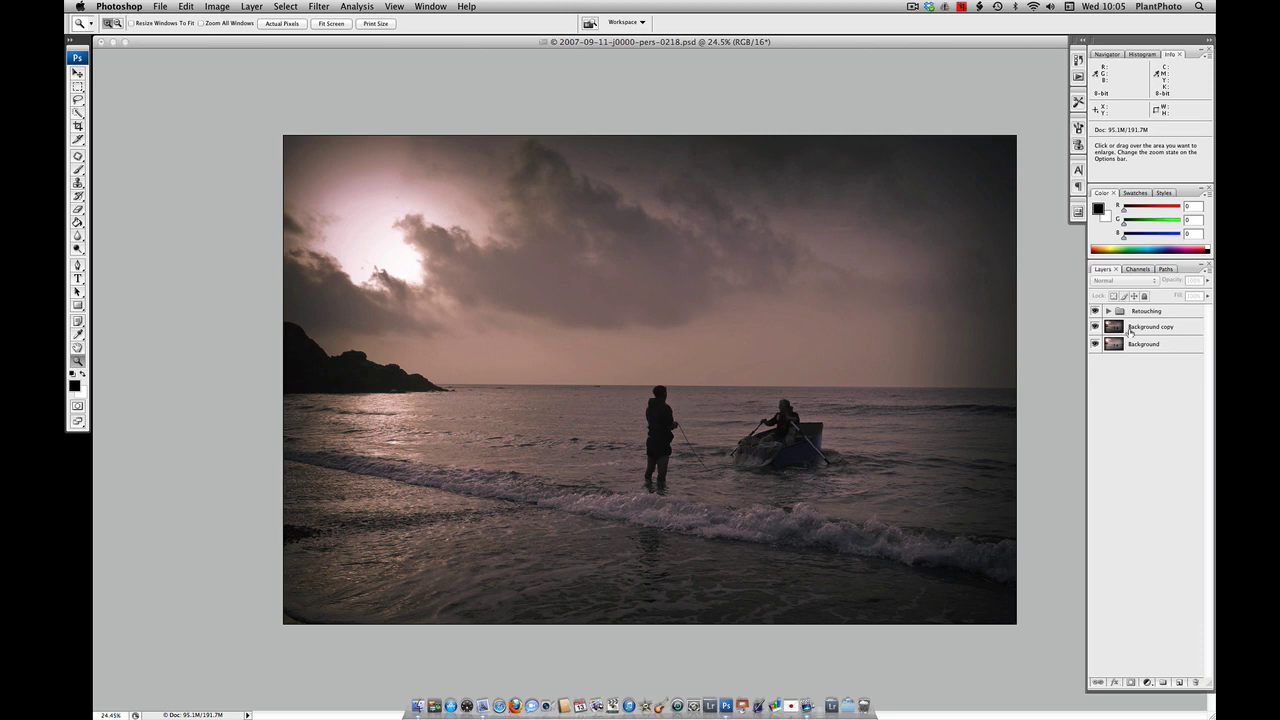
Step: Select the Retouching group above the Background copy layer in the Layers panel
key(shift+super)
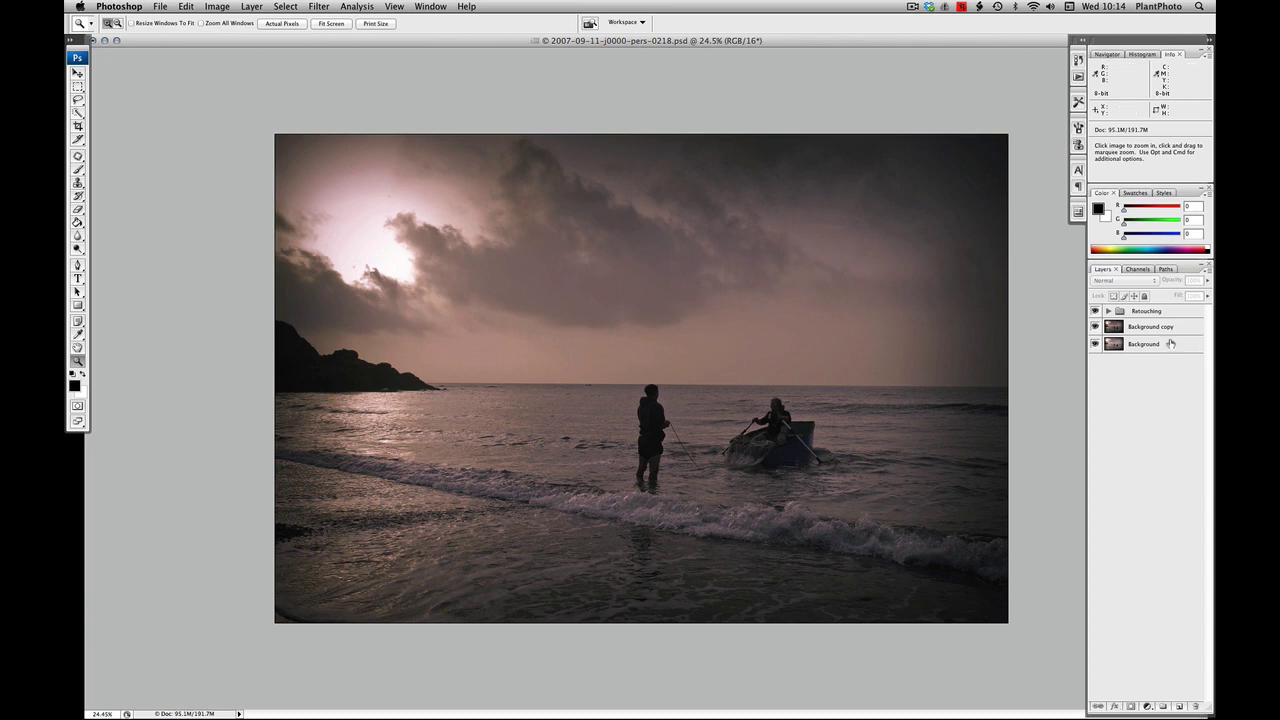
click(1157, 312)
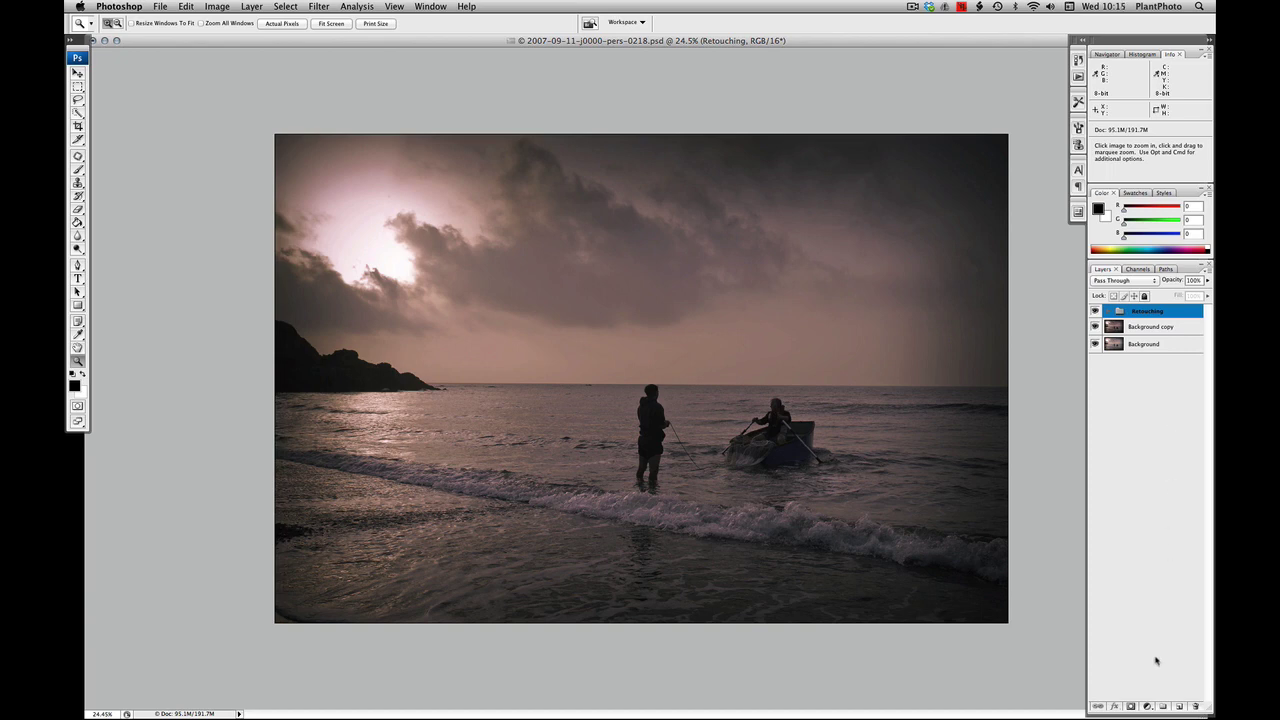
Step: Add a Curves adjustment layer mapping input 181 to 255 to brighten the seascape
click(1147, 706)
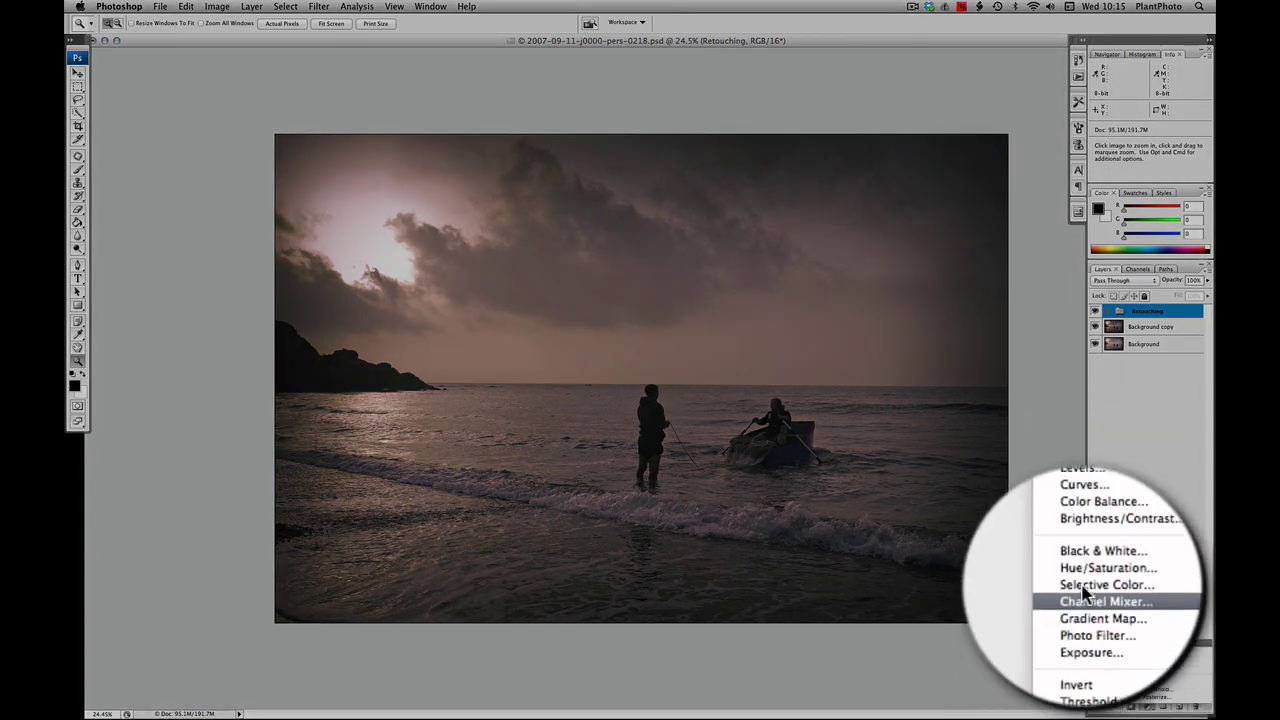
click(1083, 593)
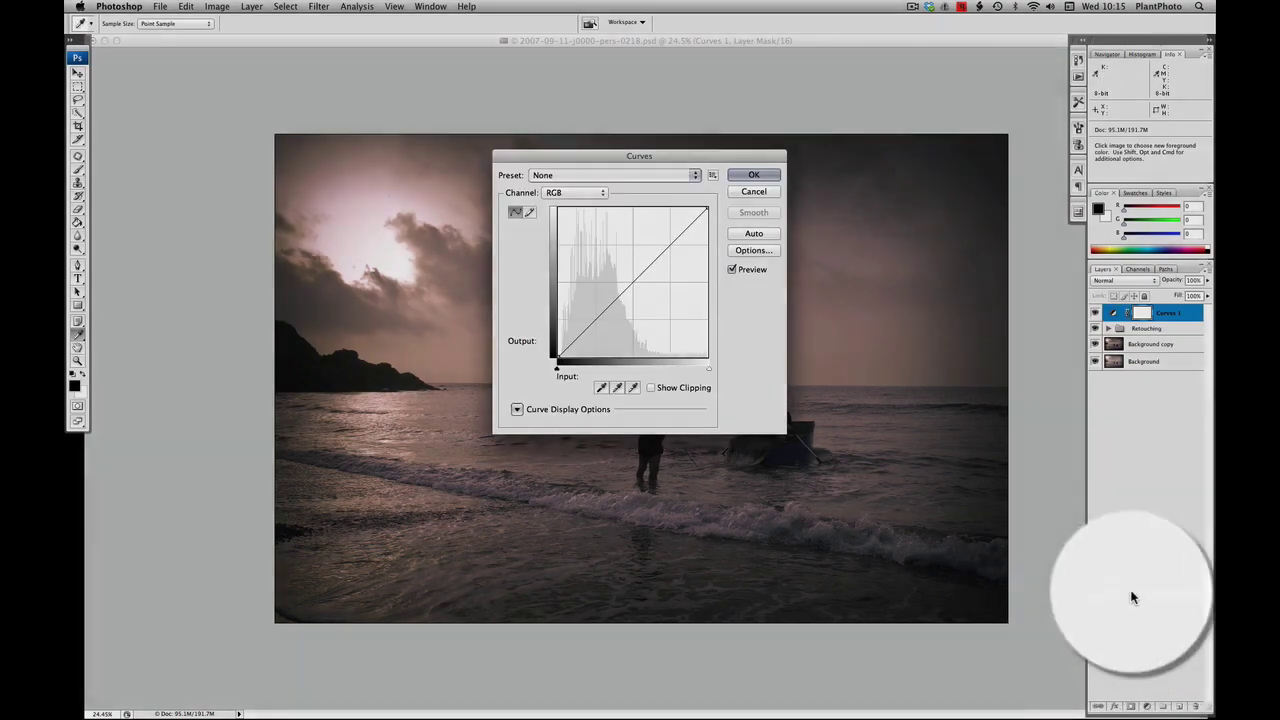
drag(666, 150, 922, 51)
drag(1003, 96, 940, 90)
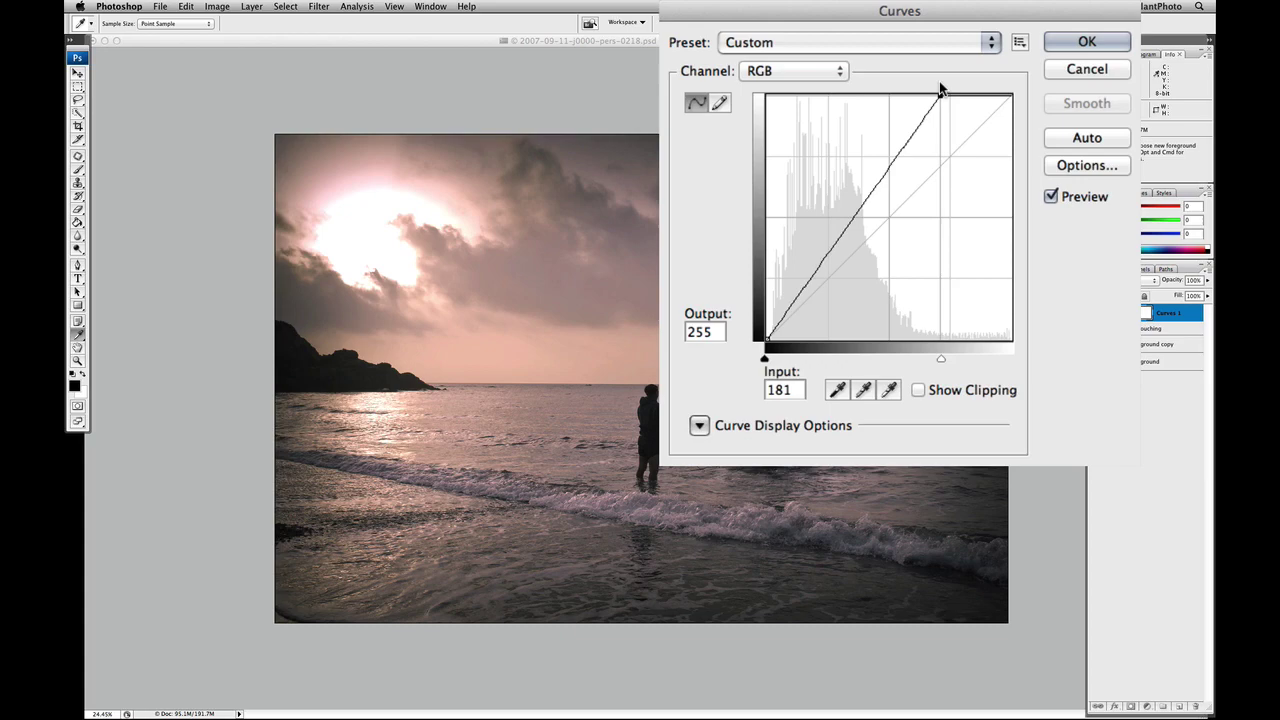
click(1087, 41)
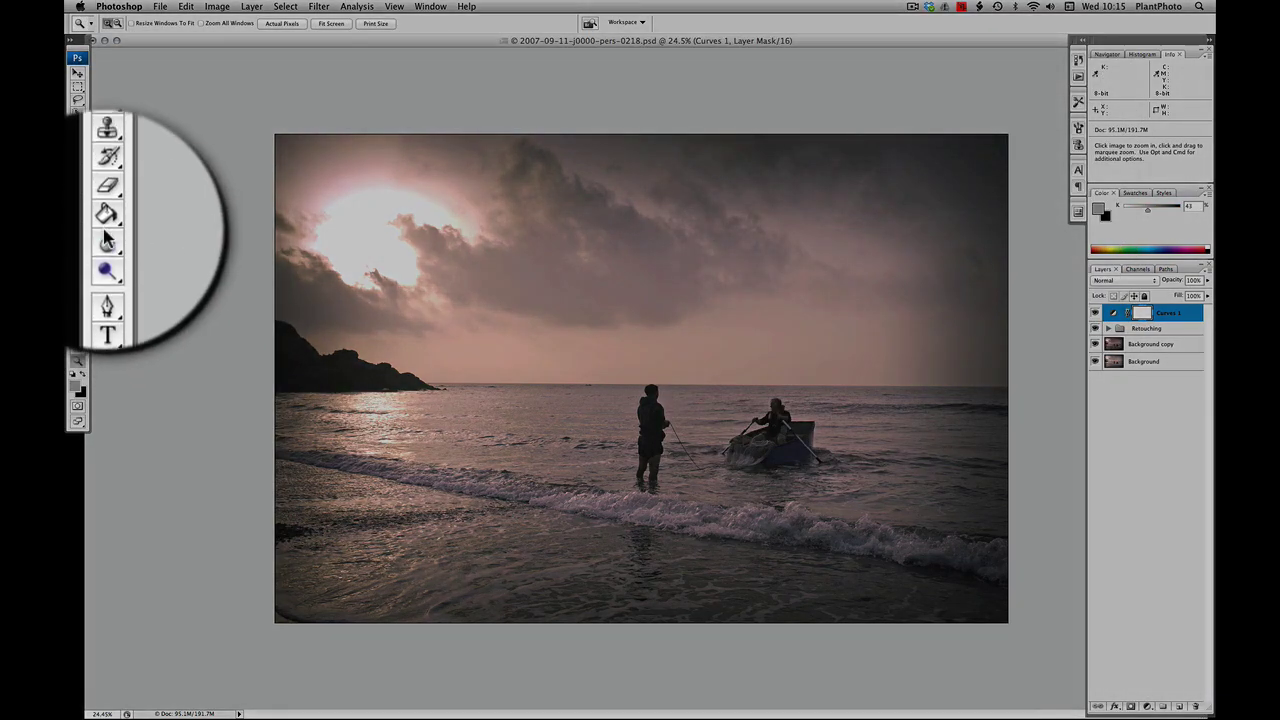
Step: Fill the Curves 1 mask with black using the Paint Bucket to hide the brightening
click(78, 222)
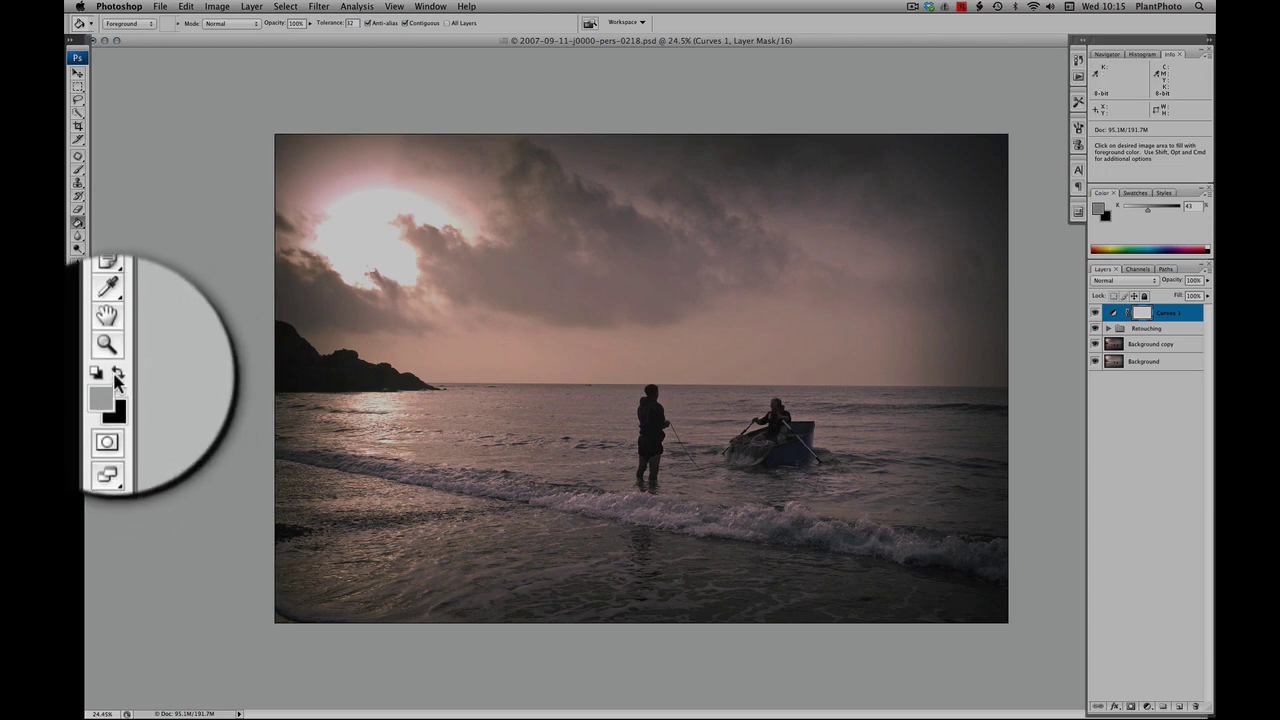
click(75, 386)
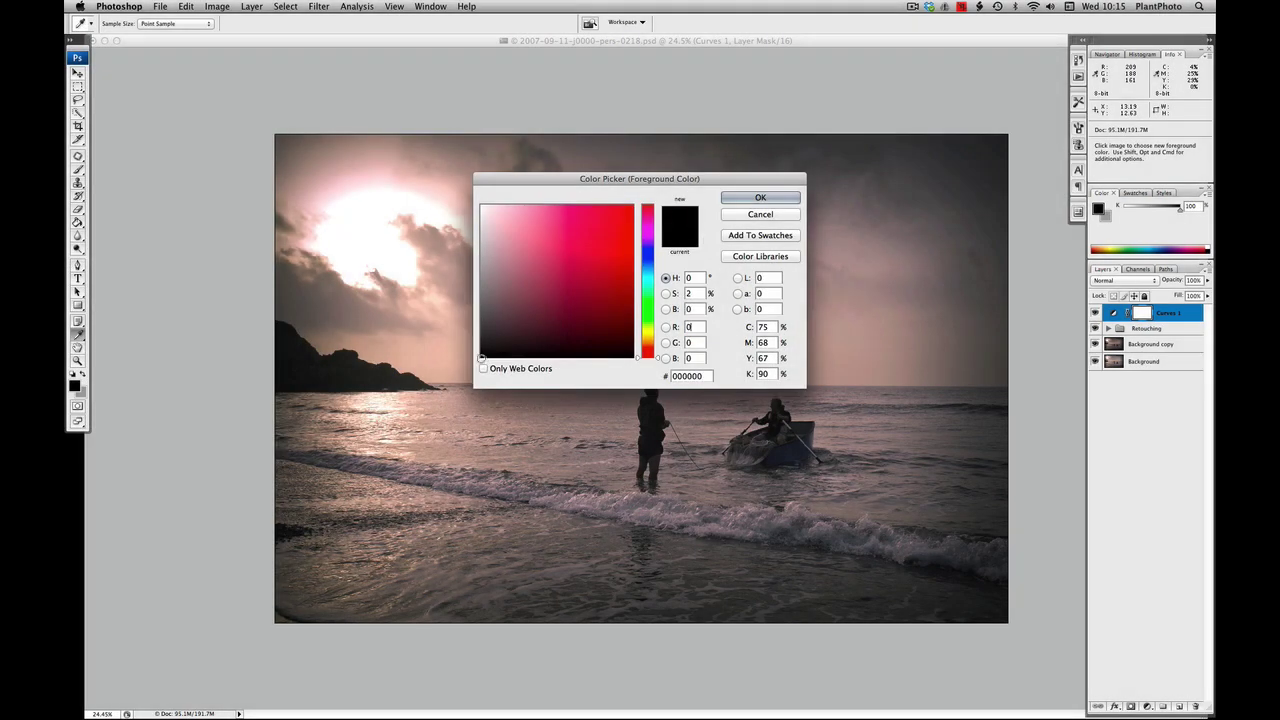
click(759, 198)
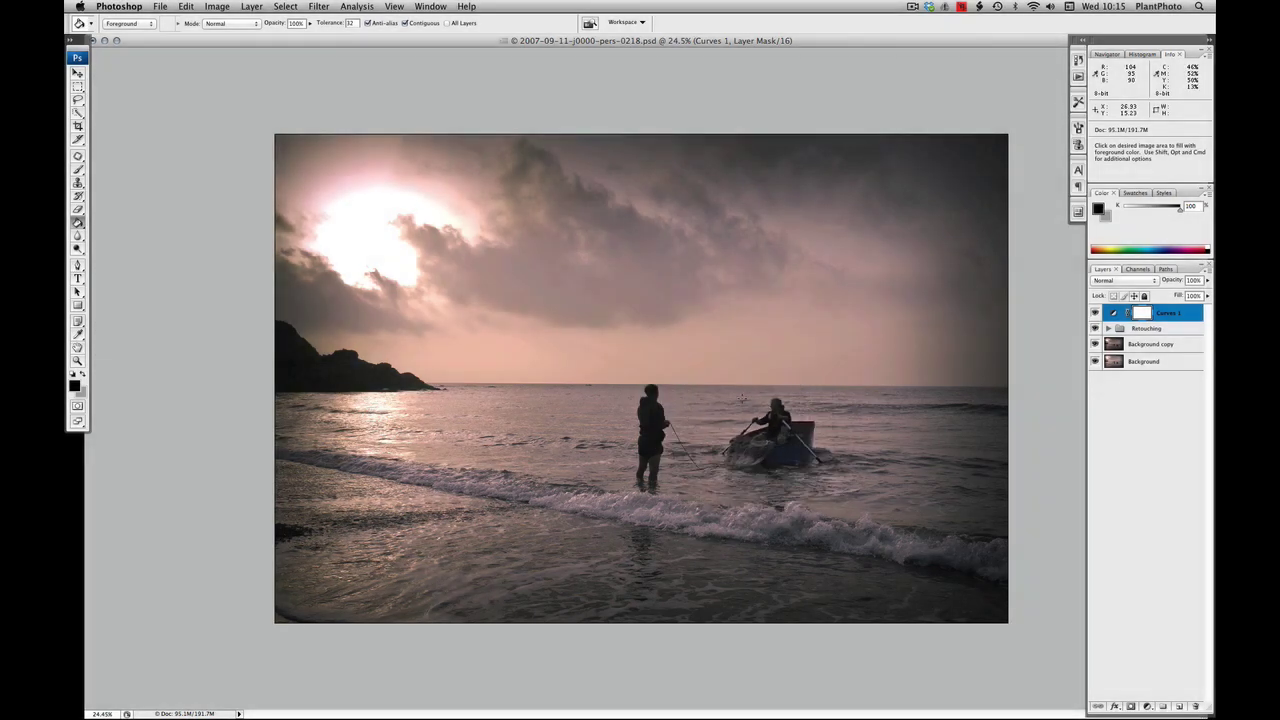
click(740, 398)
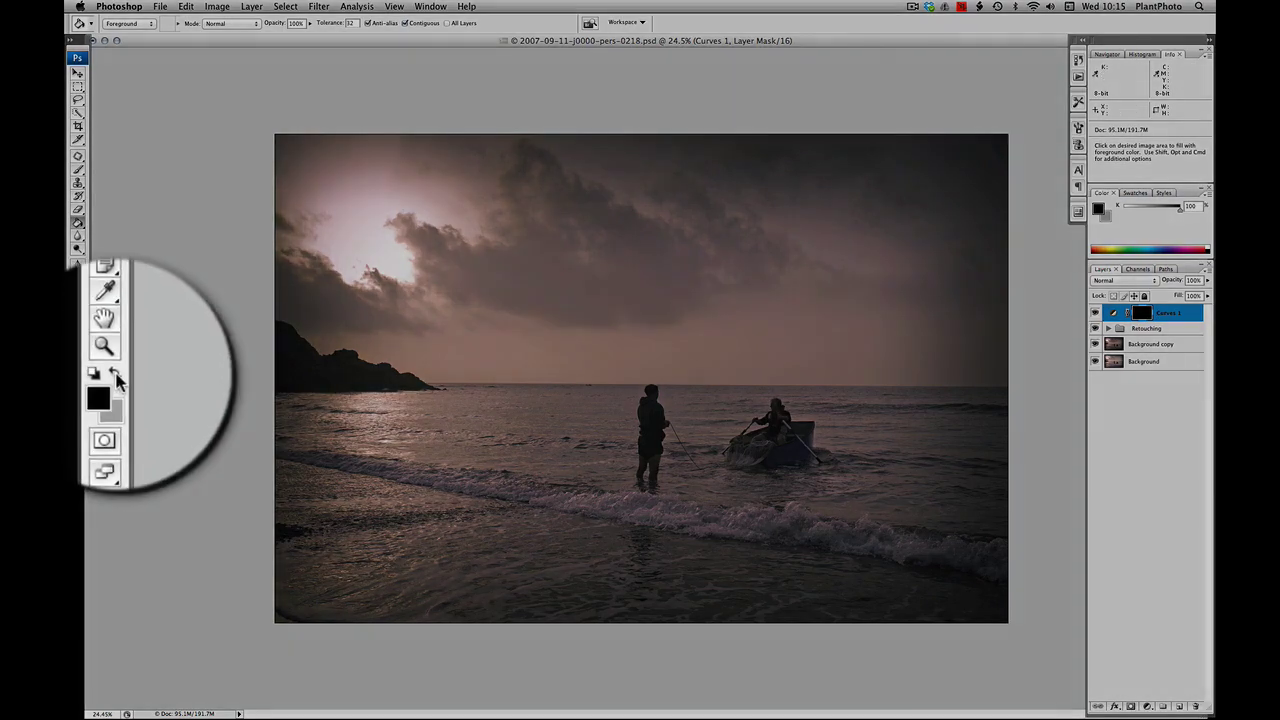
Step: Set pure white as the foreground painting colour
click(74, 385)
click(483, 206)
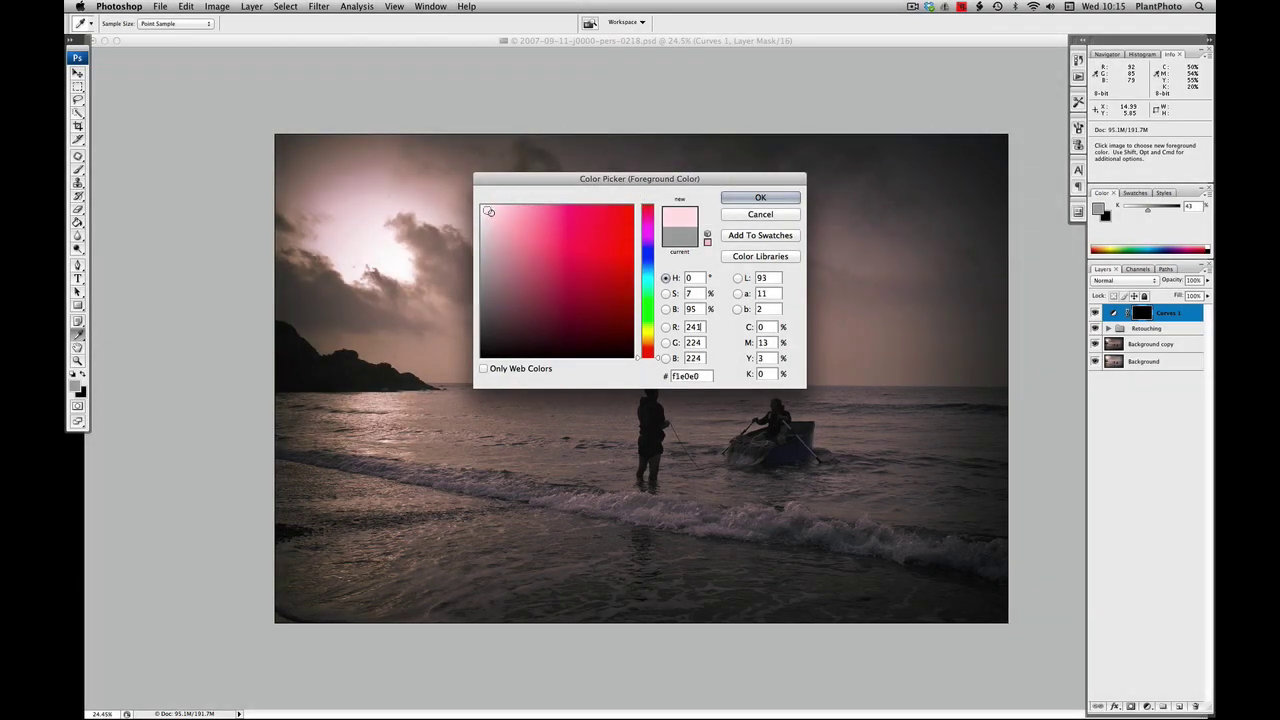
click(757, 197)
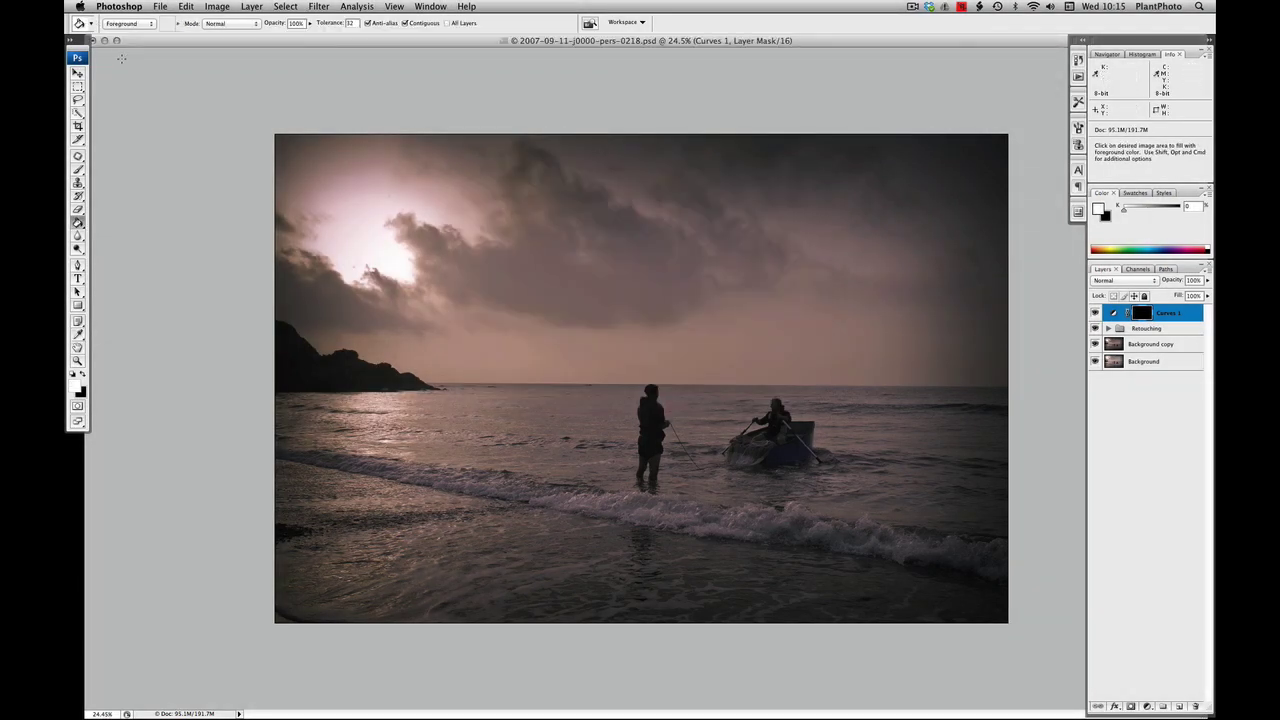
click(78, 168)
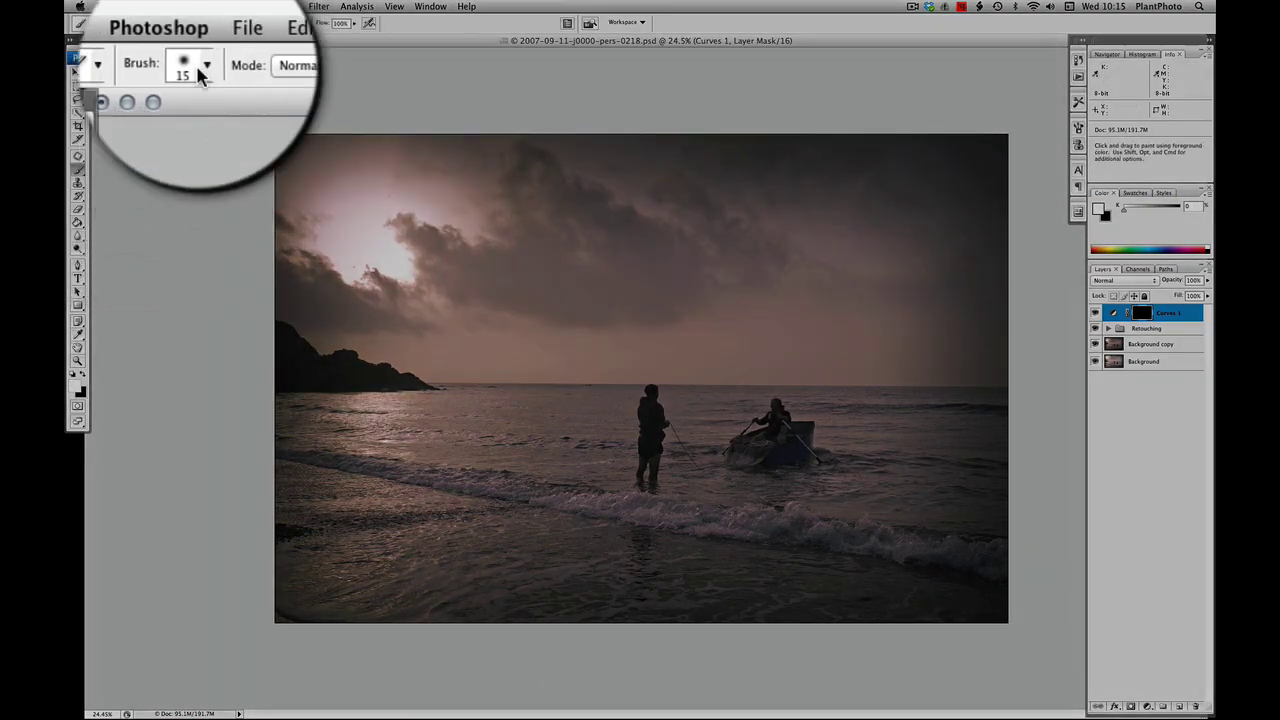
Step: Paint white over the boat and net, zooming in on the fishermen and enlarging the brush to 30
click(150, 22)
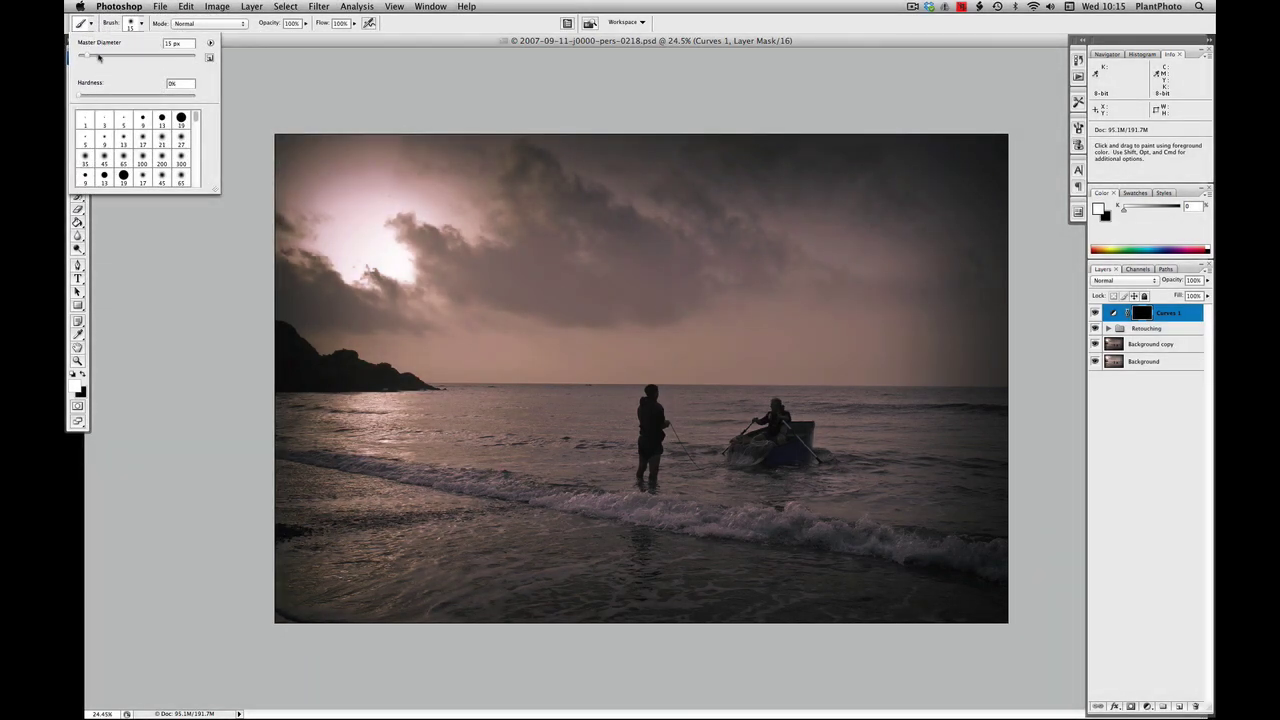
click(458, 49)
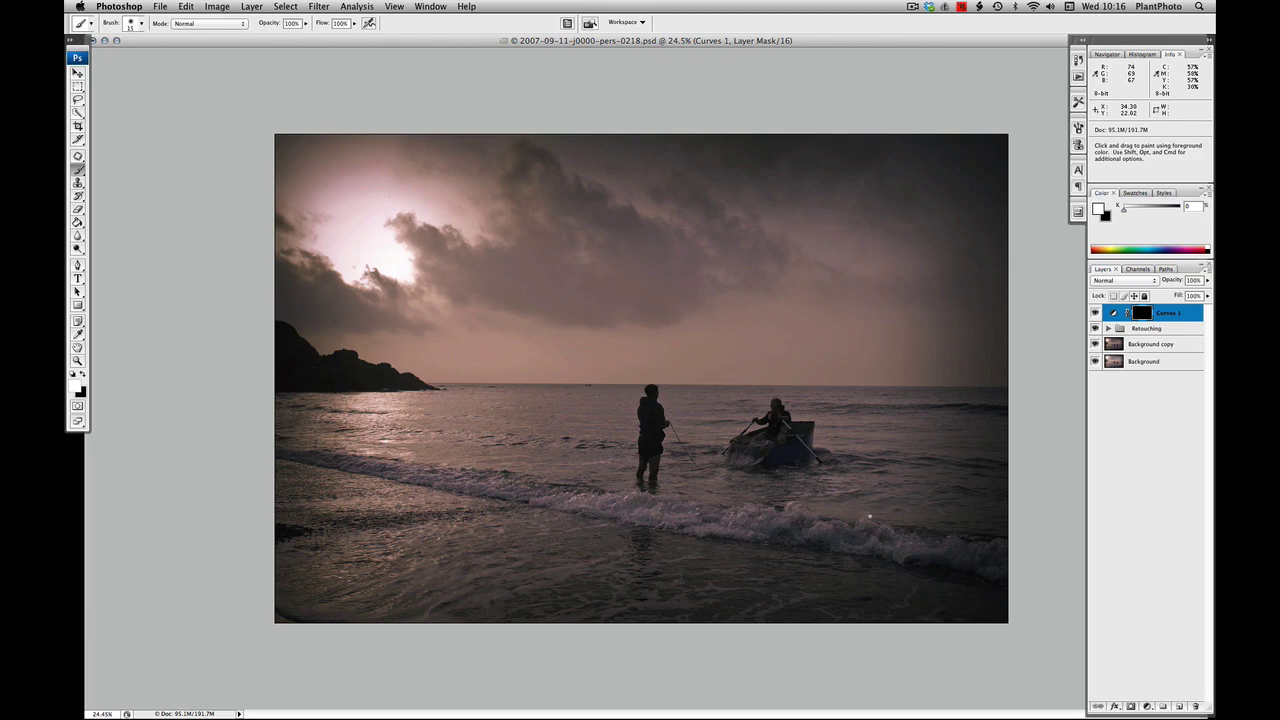
key(super+space)
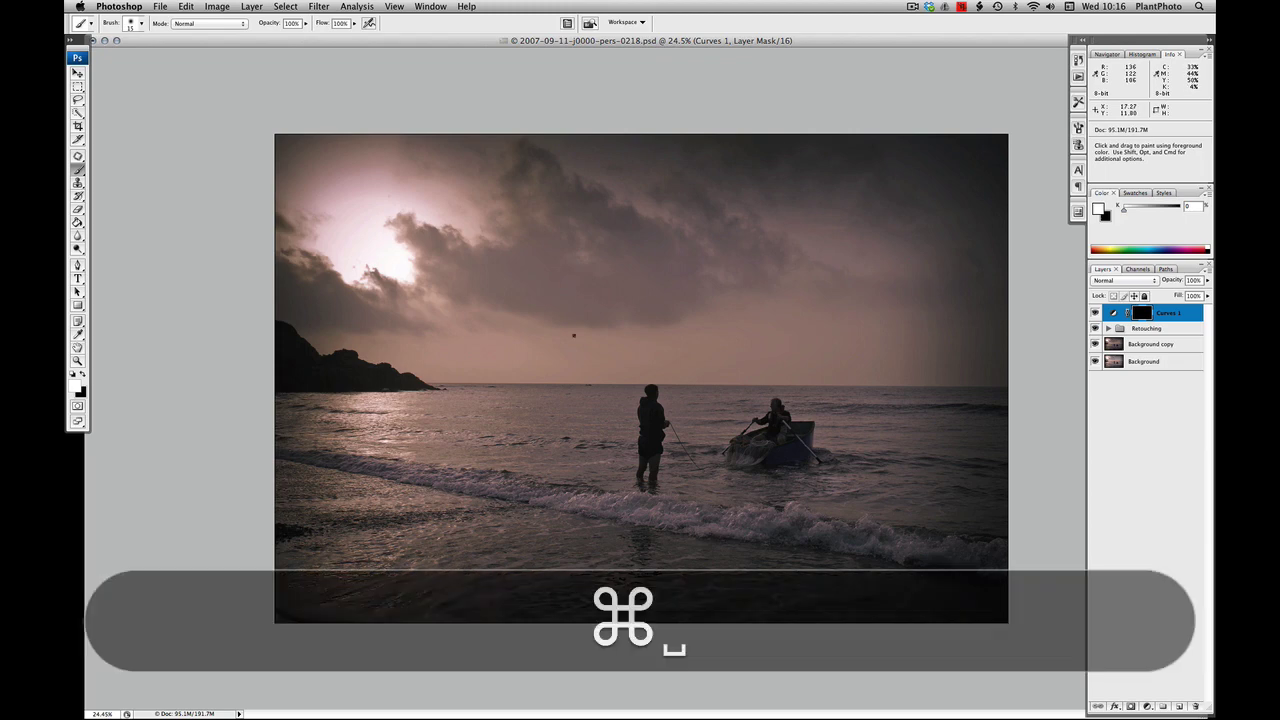
drag(617, 358, 880, 577)
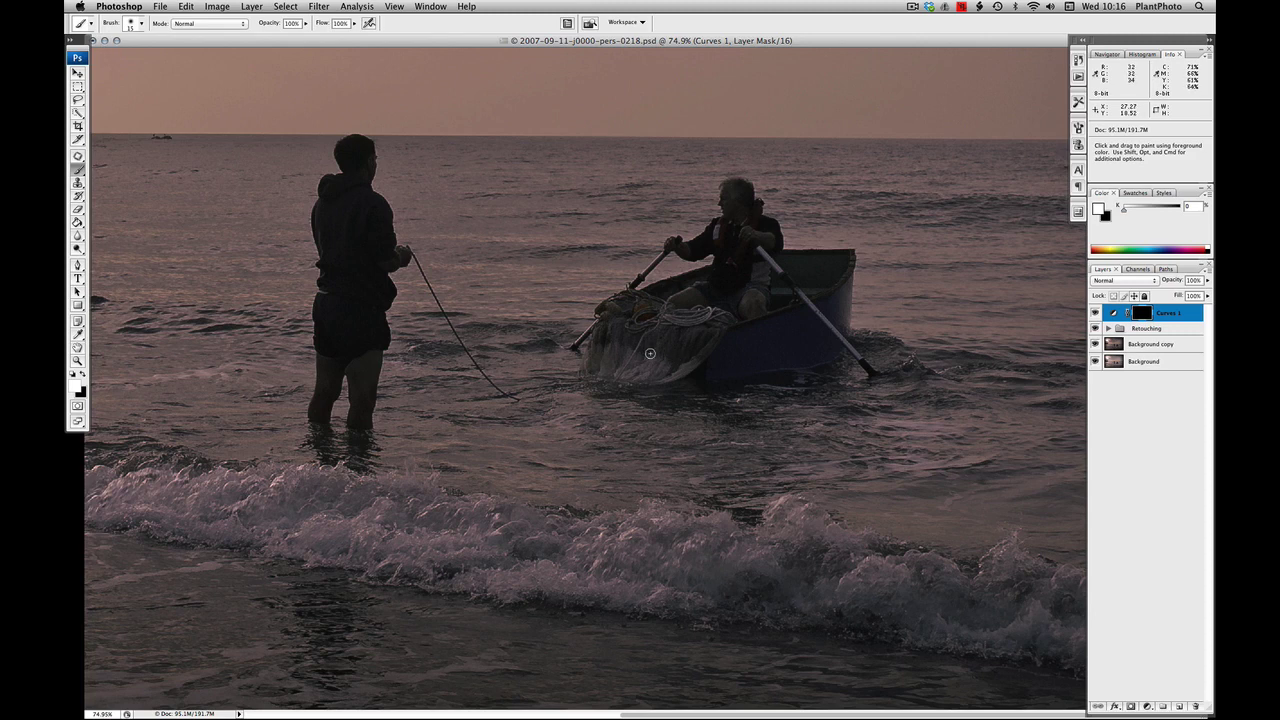
key(bracketright)
key(bracketright)
key(bracketright)
Step: View the Curves 1 mask alone, paint out its stray right-side strokes, then re-enable the layer
key(alt)
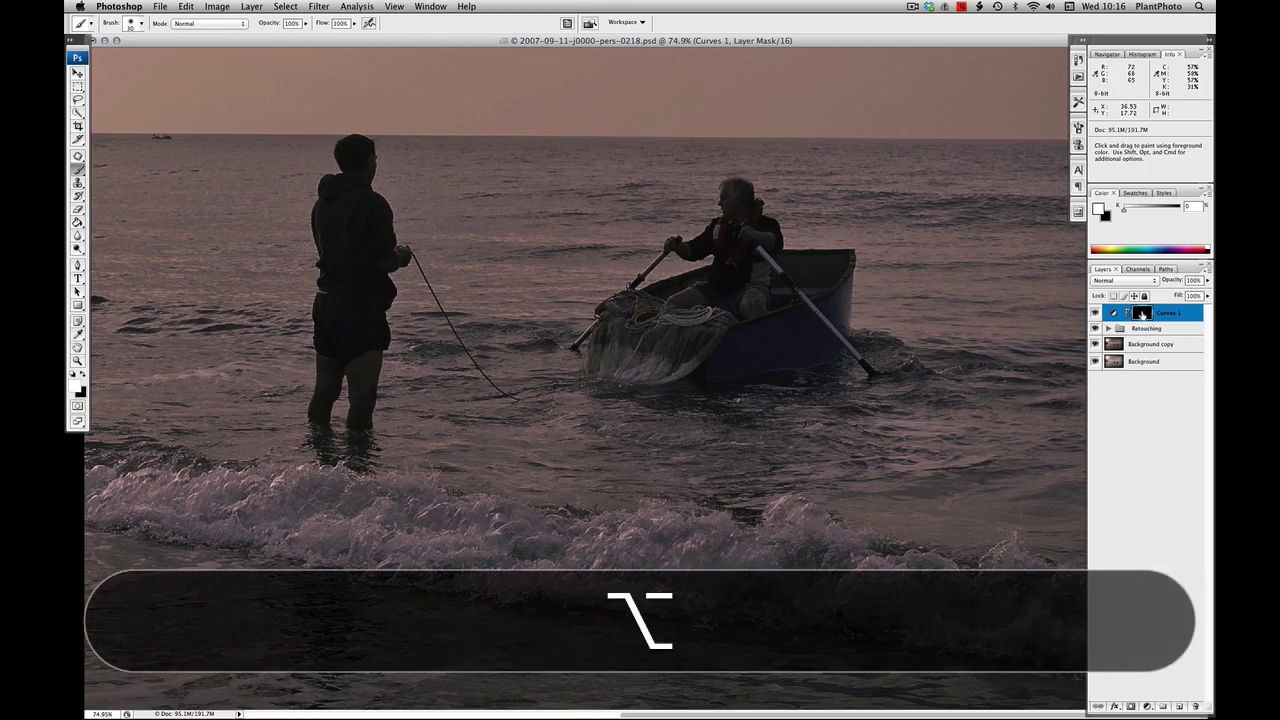
alt+click(1144, 313)
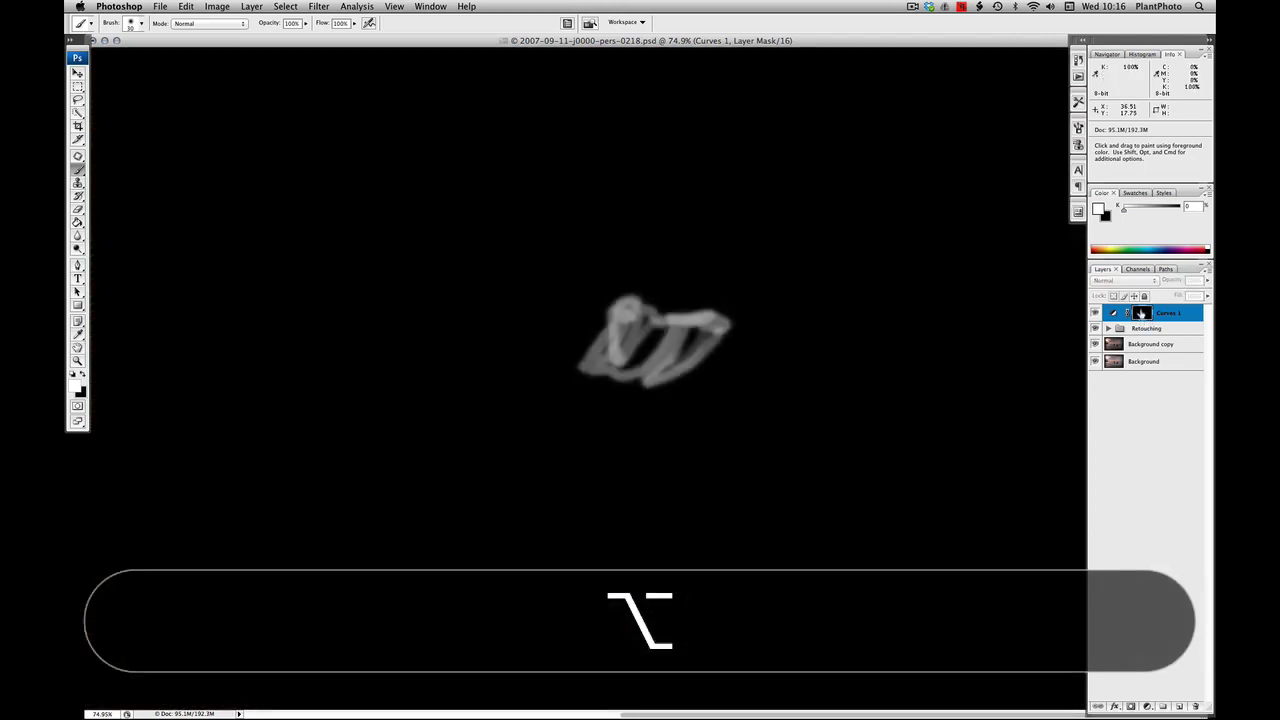
mouse_move(695, 340)
mouse_down()
mouse_move(668, 368)
mouse_move(692, 338)
mouse_move(661, 335)
mouse_move(634, 355)
mouse_move(649, 318)
mouse_move(627, 363)
mouse_move(624, 331)
mouse_move(638, 348)
mouse_move(702, 343)
mouse_move(666, 345)
mouse_move(726, 374)
mouse_move(683, 381)
mouse_up()
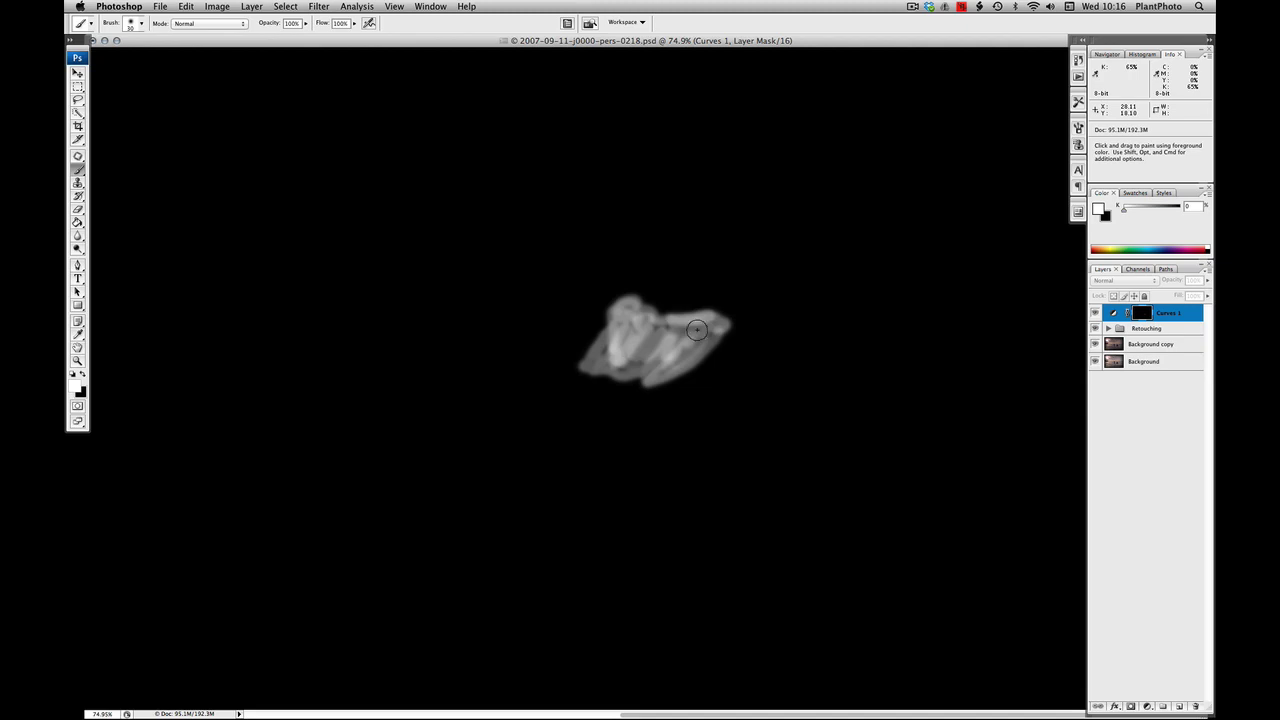
key(alt)
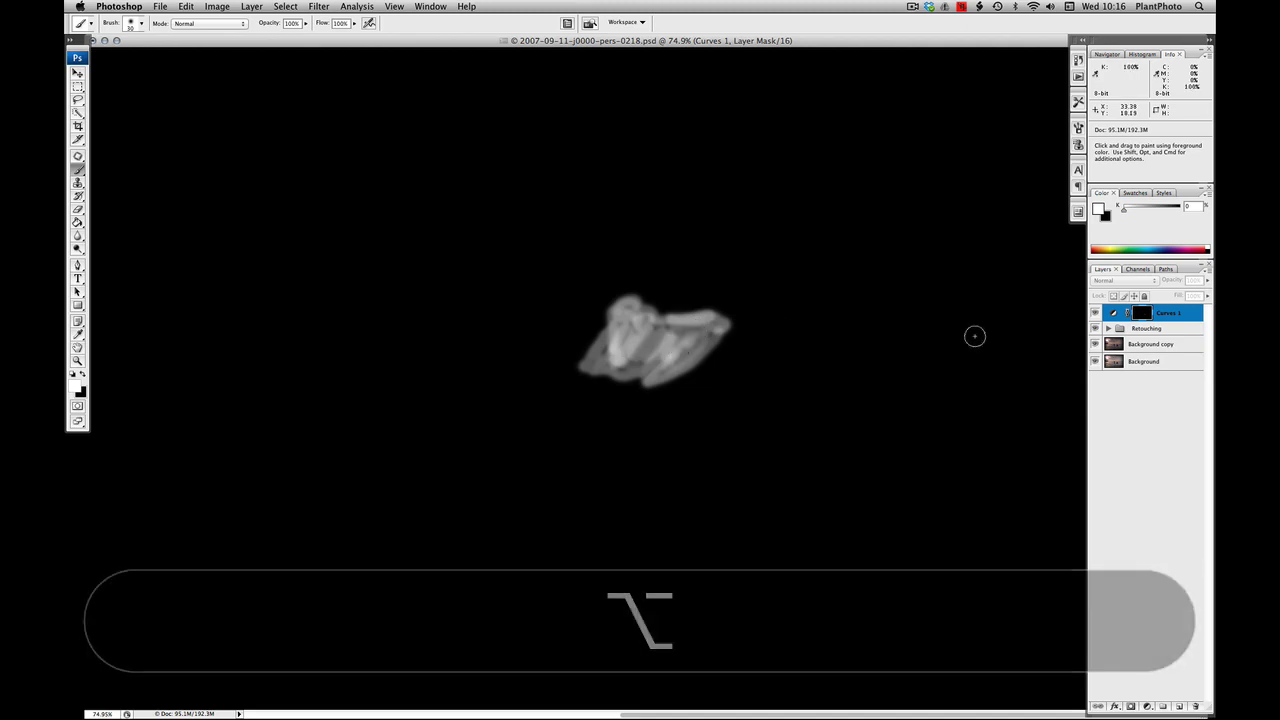
alt+click(1141, 313)
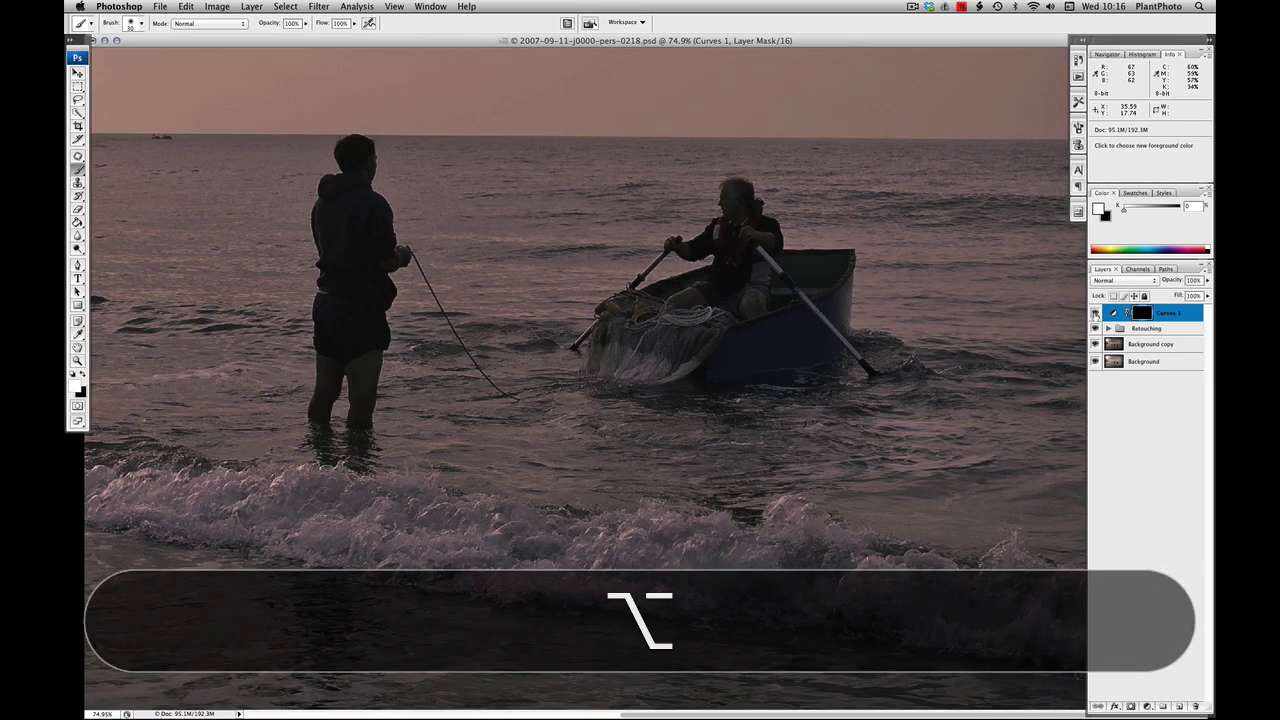
click(1095, 313)
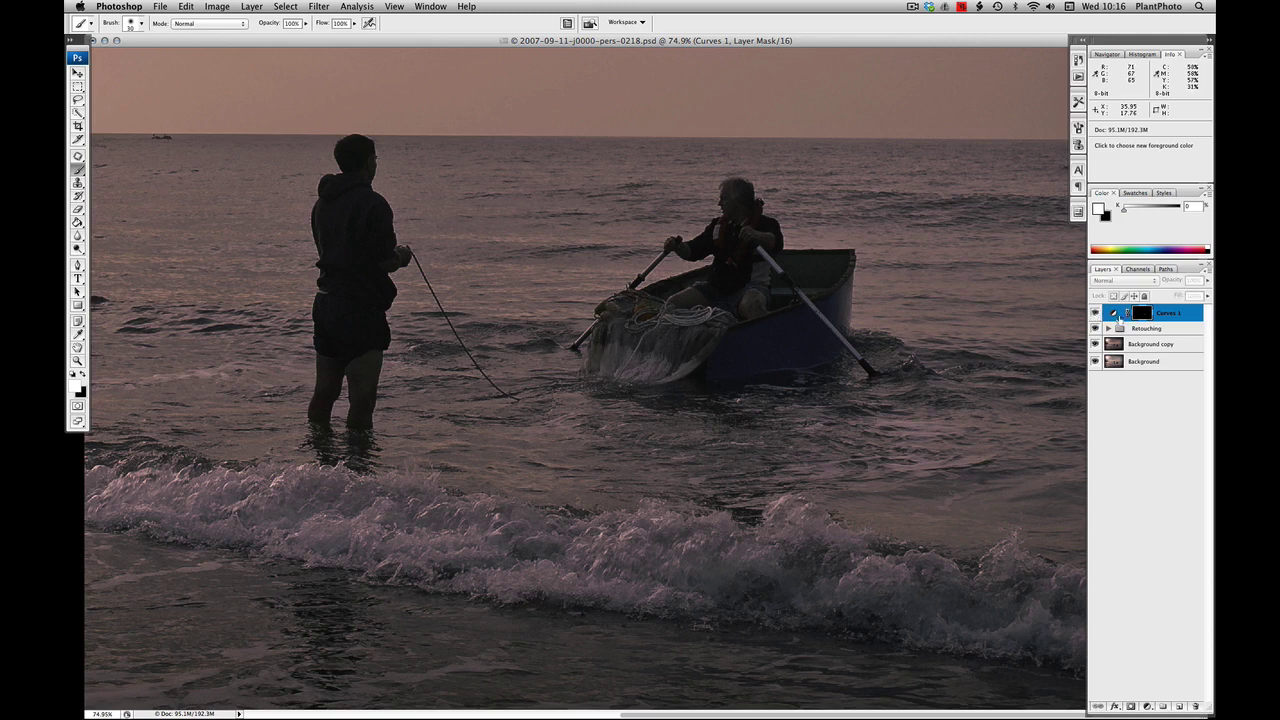
key(alt)
Step: Show the Curves 1 mask alone and lasso around its white patch
alt+click(1141, 313)
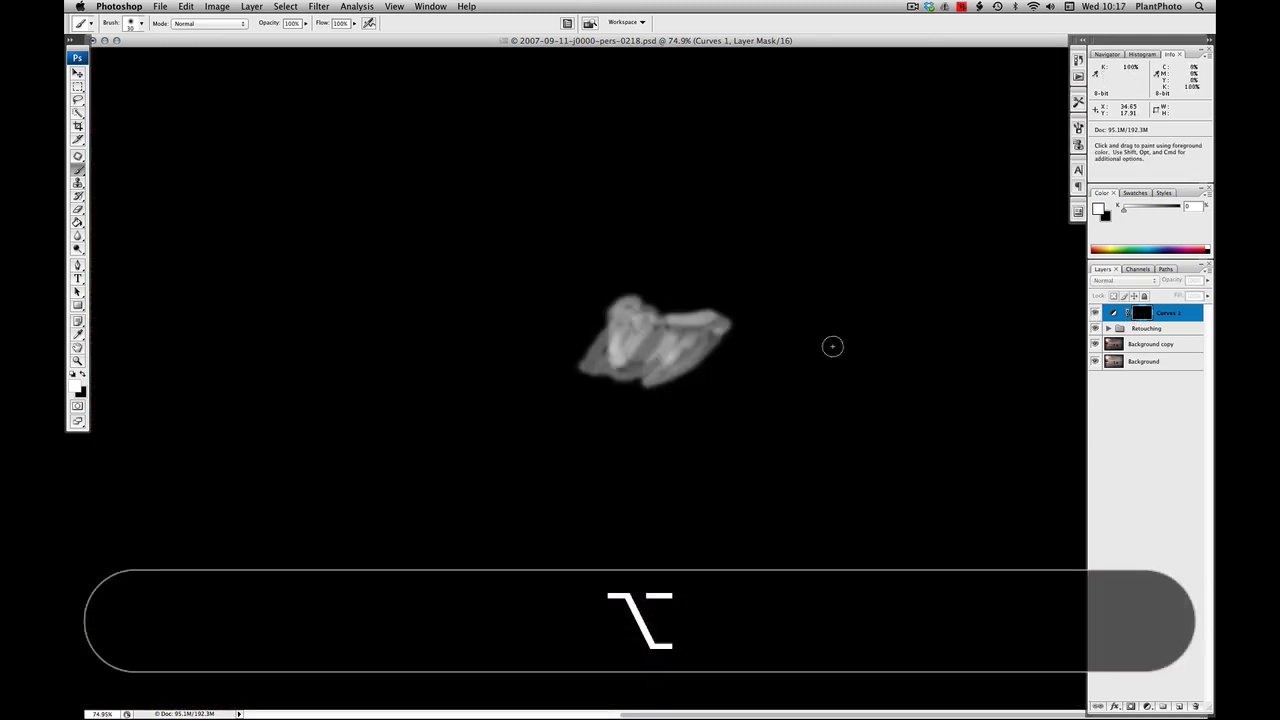
key(l)
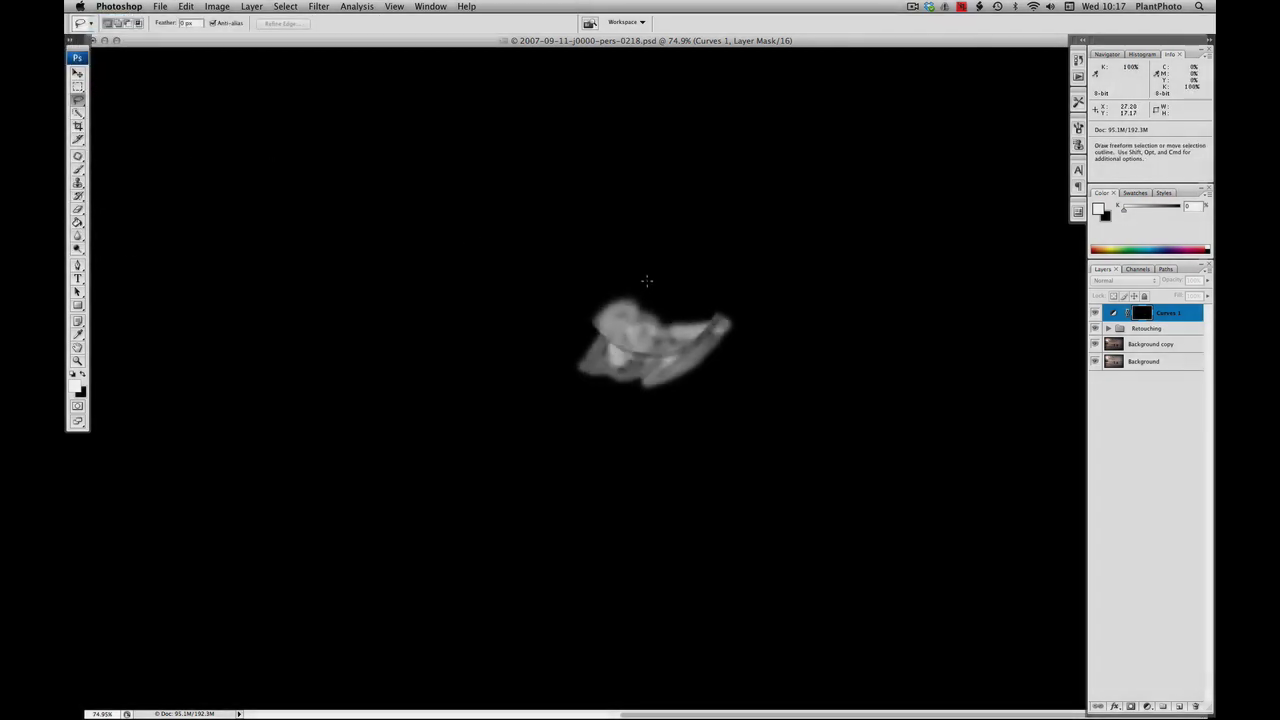
drag(651, 285, 620, 283)
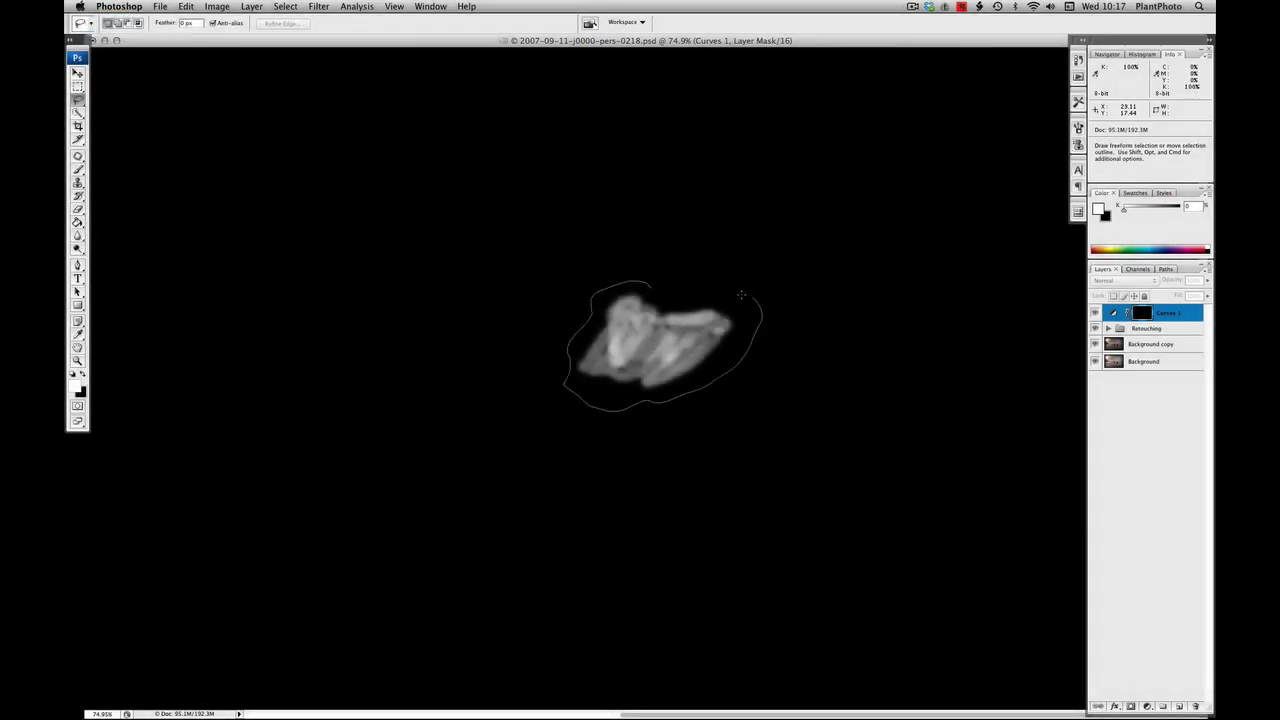
drag(741, 295, 672, 271)
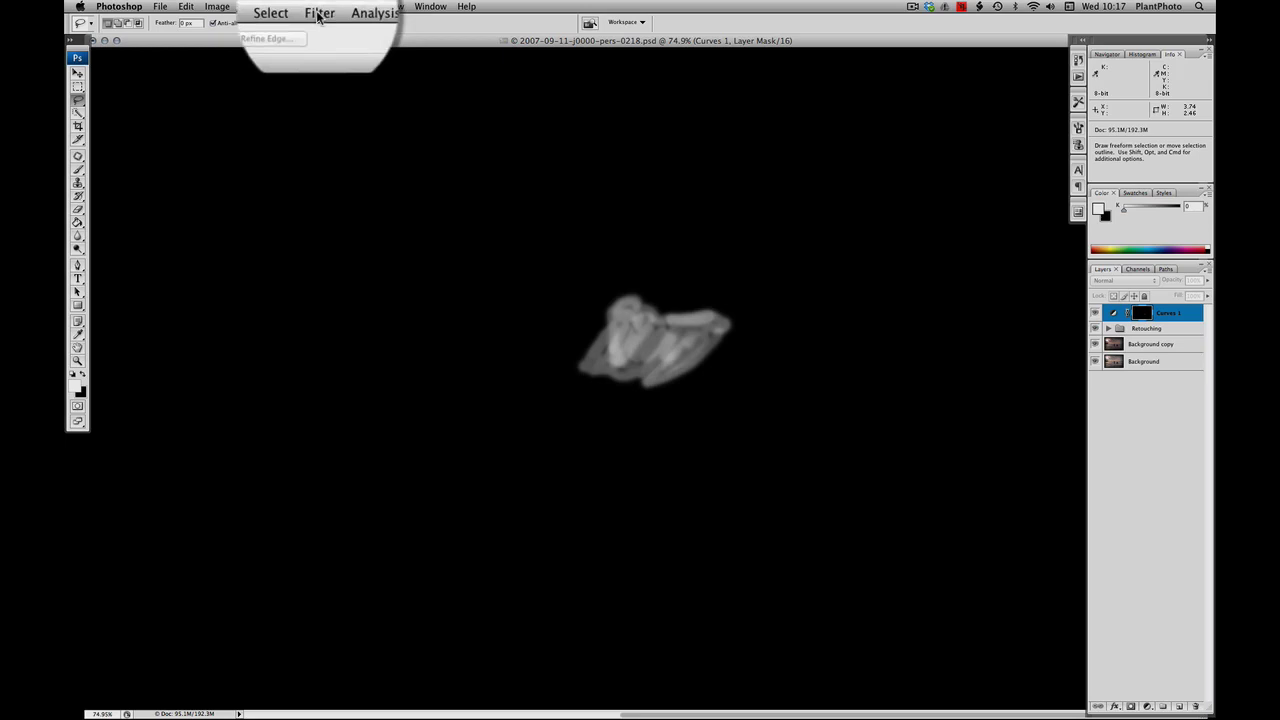
Step: Apply an 8.0-pixel Gaussian Blur to the selection, deselect, and return to the photo view
click(318, 6)
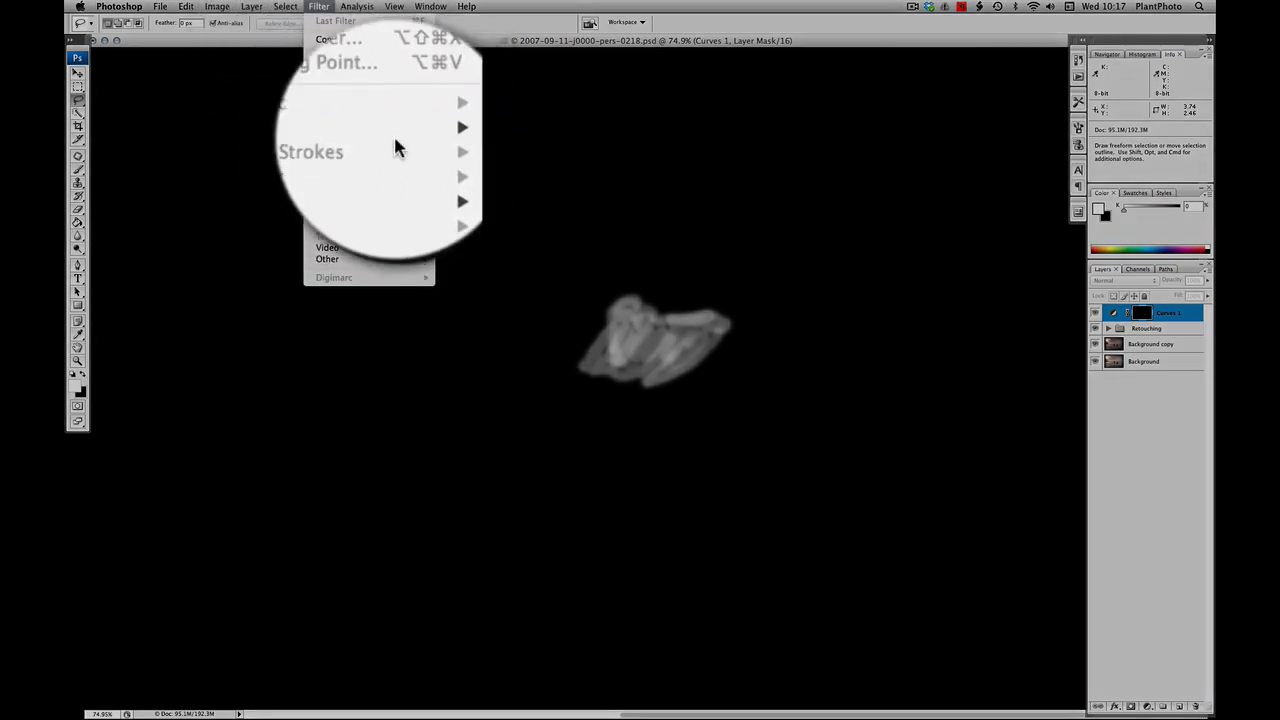
mouse_move(395, 131)
click(477, 177)
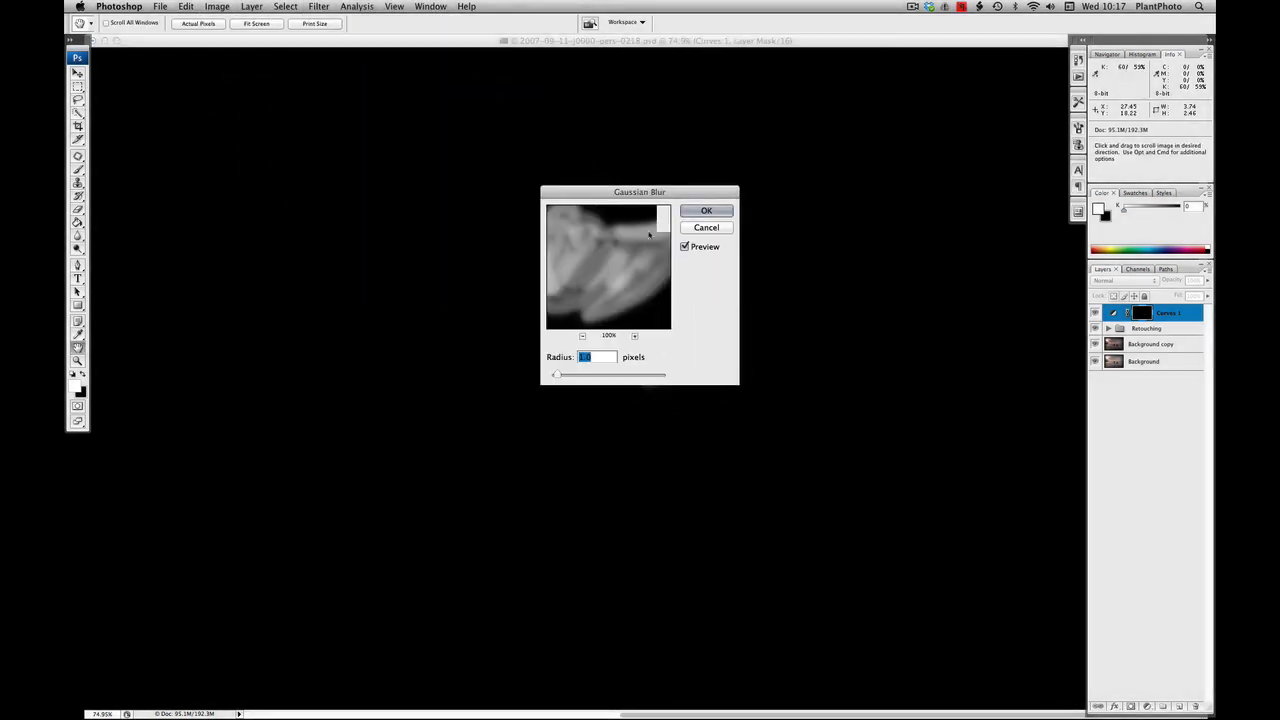
drag(651, 194, 932, 117)
drag(878, 302, 876, 300)
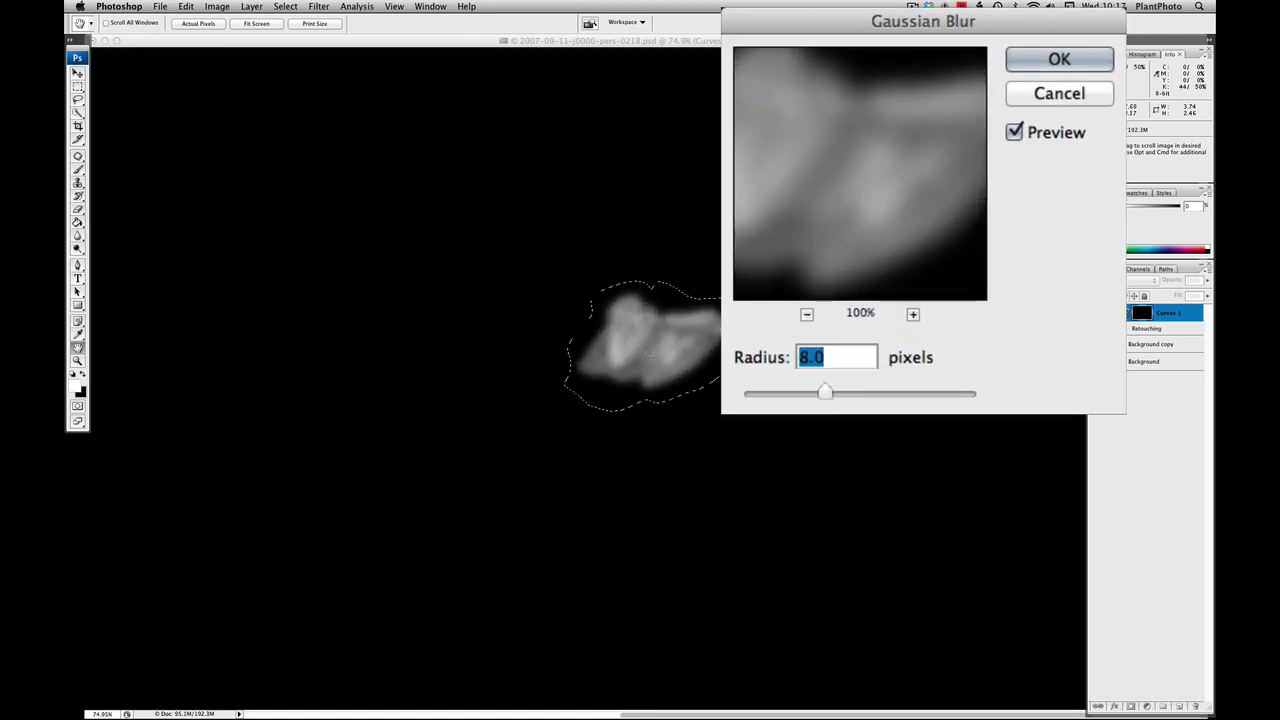
click(1048, 64)
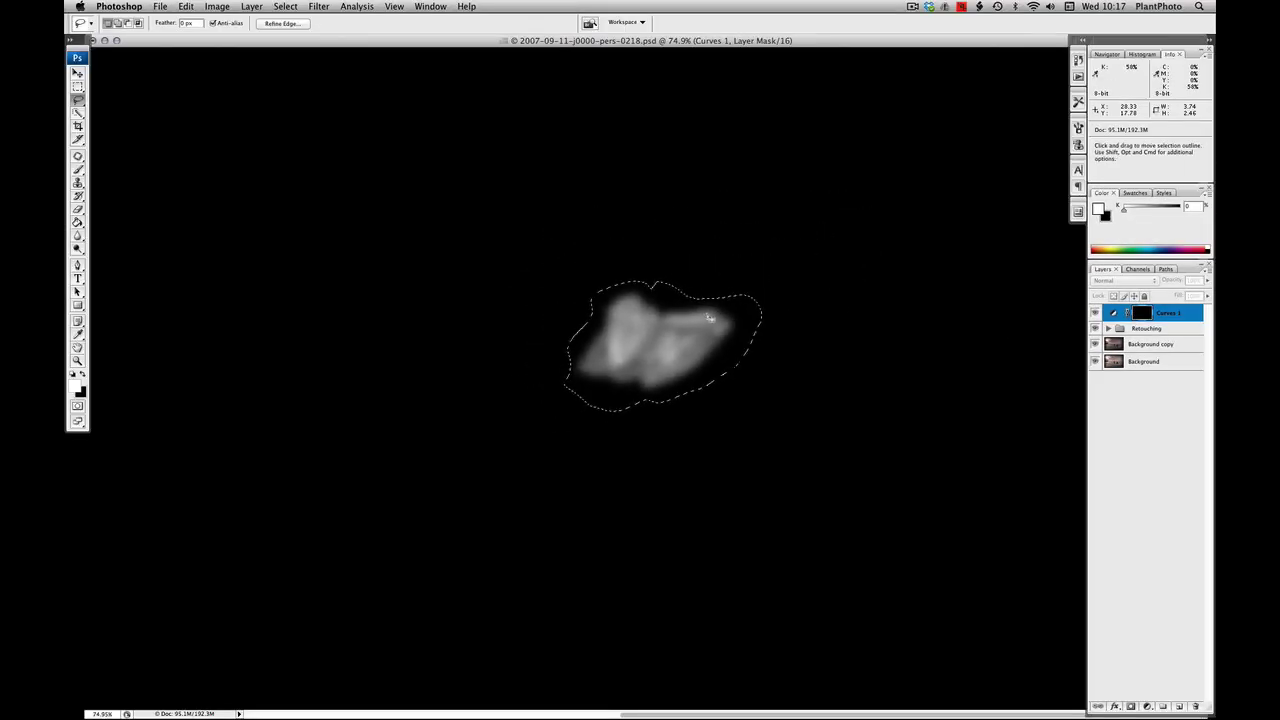
key(super+d)
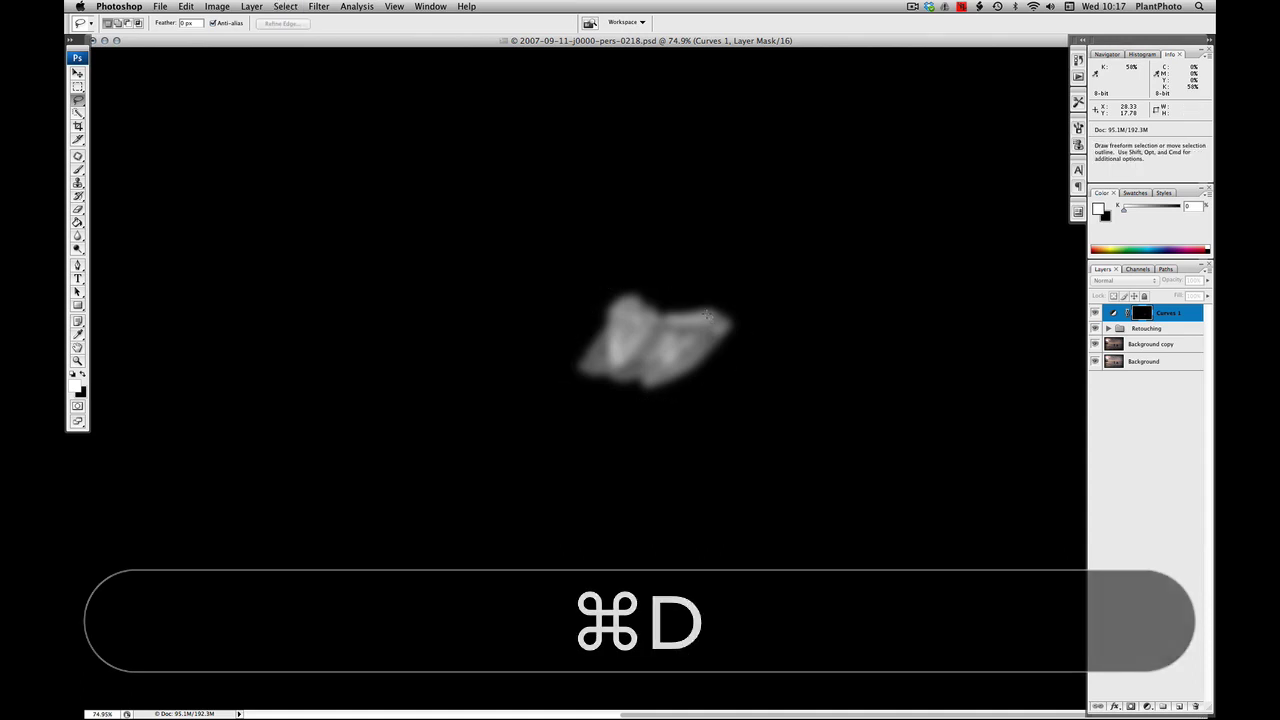
key(alt)
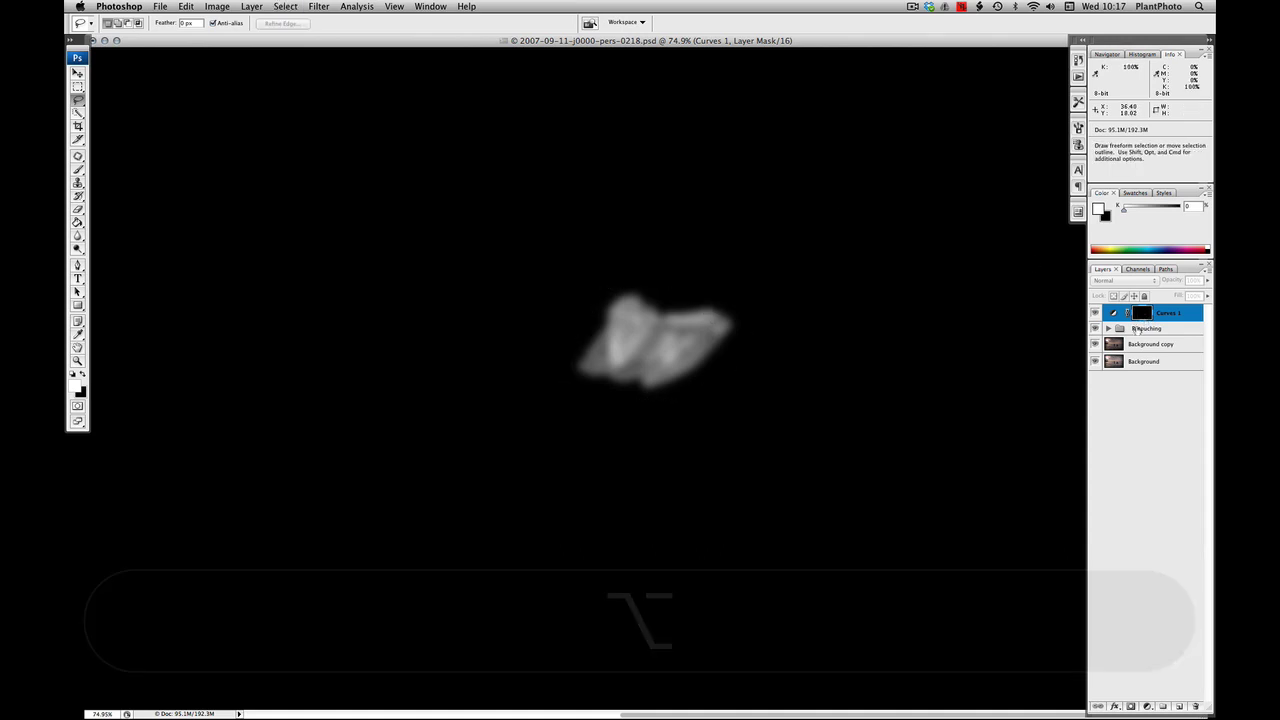
alt+click(1141, 315)
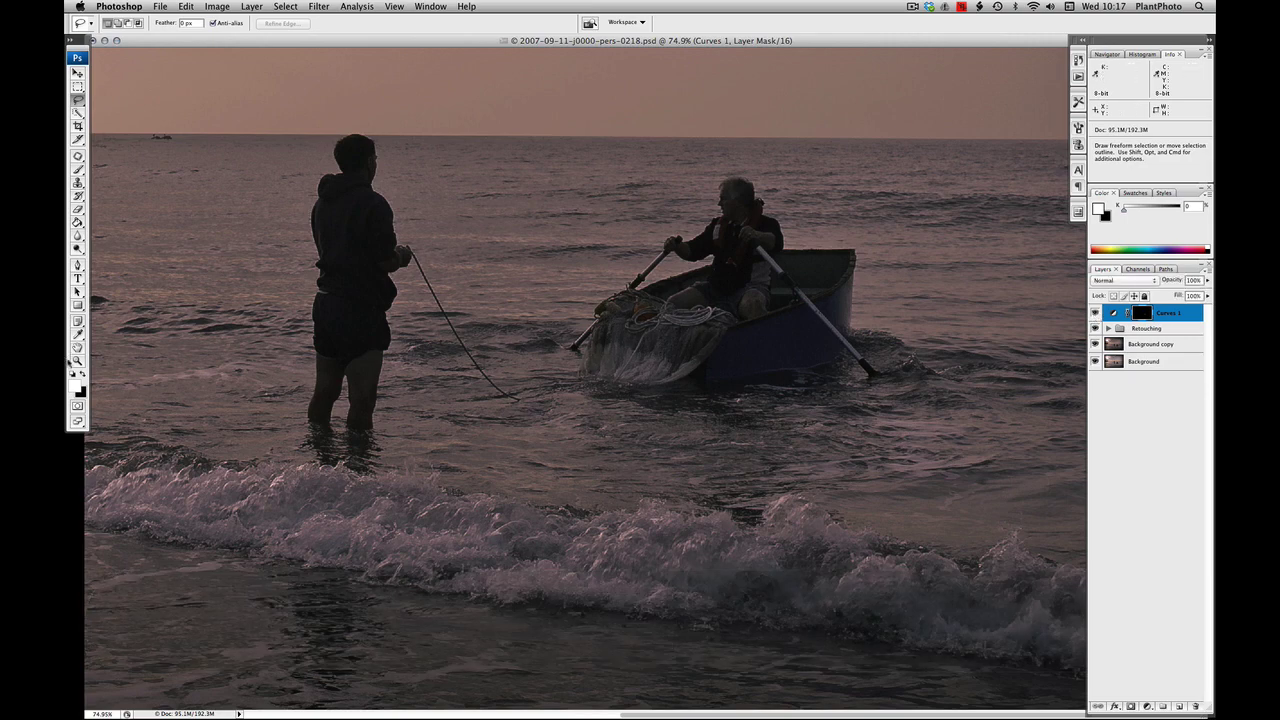
Step: Zoom out to 50% so the whole beach scene and clouds are visible
click(77, 361)
right_click(494, 237)
click(522, 295)
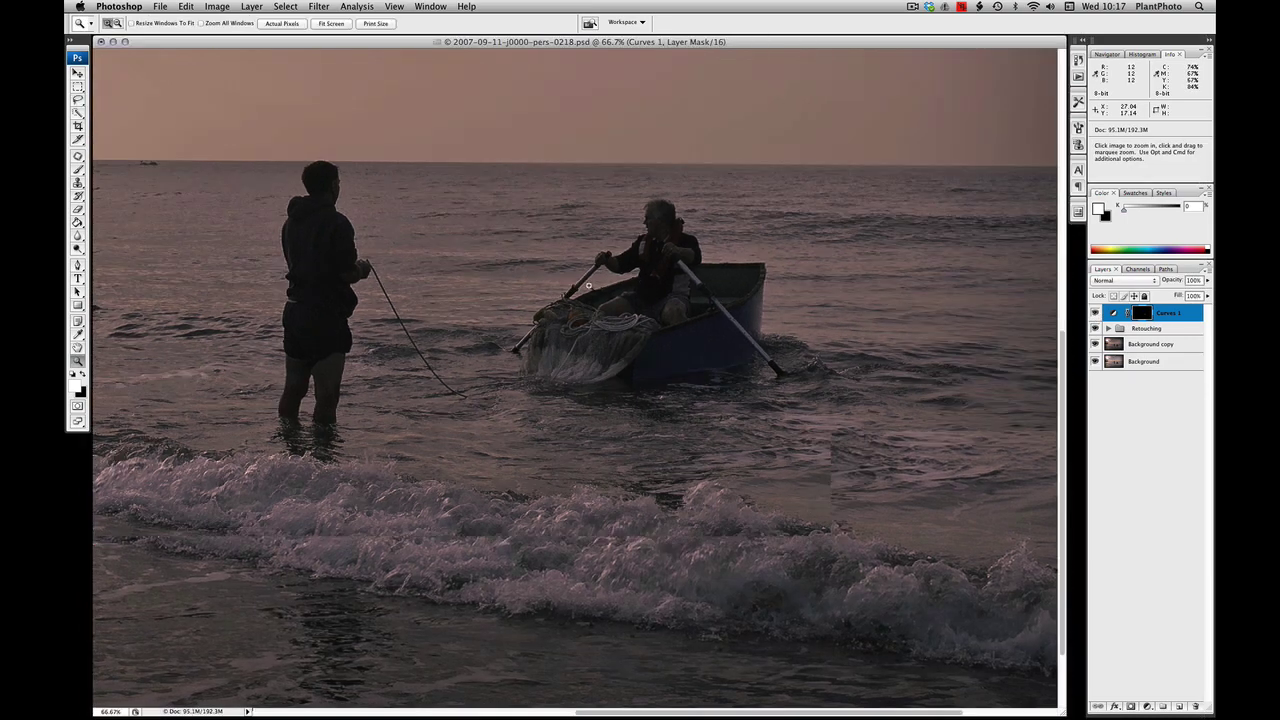
scroll(588, 286, up, 3)
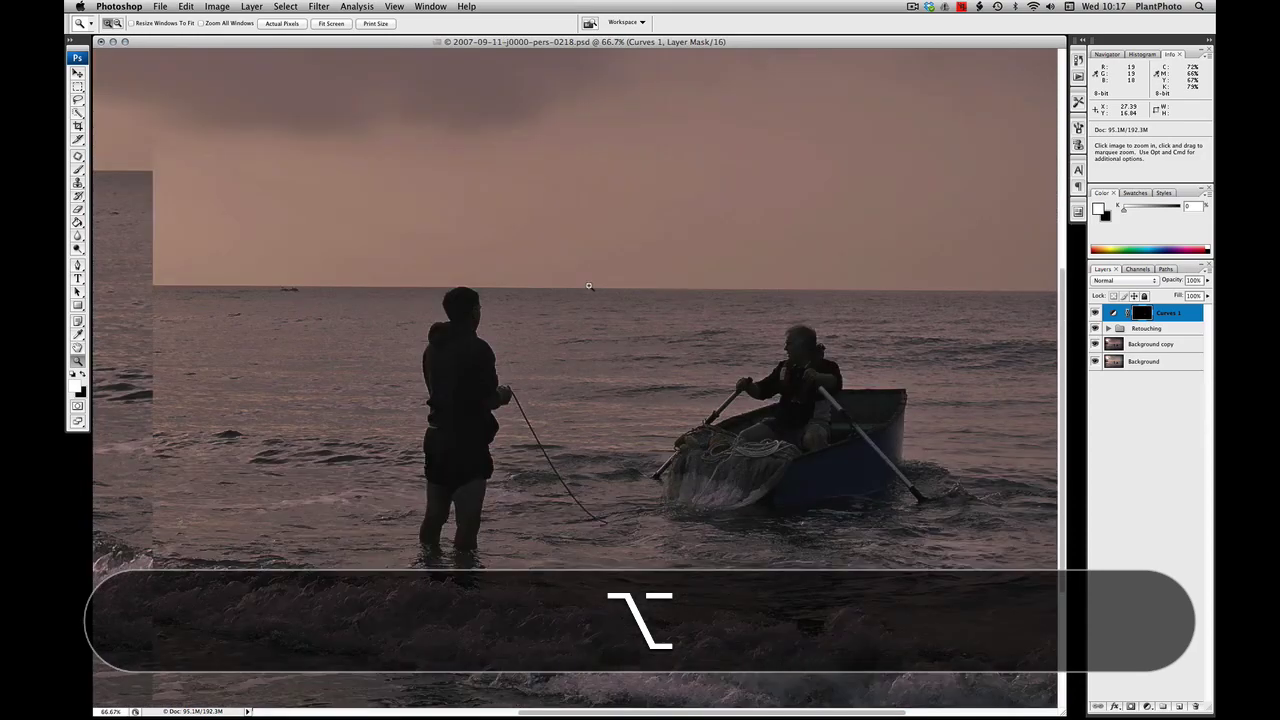
scroll(588, 286, down, 2)
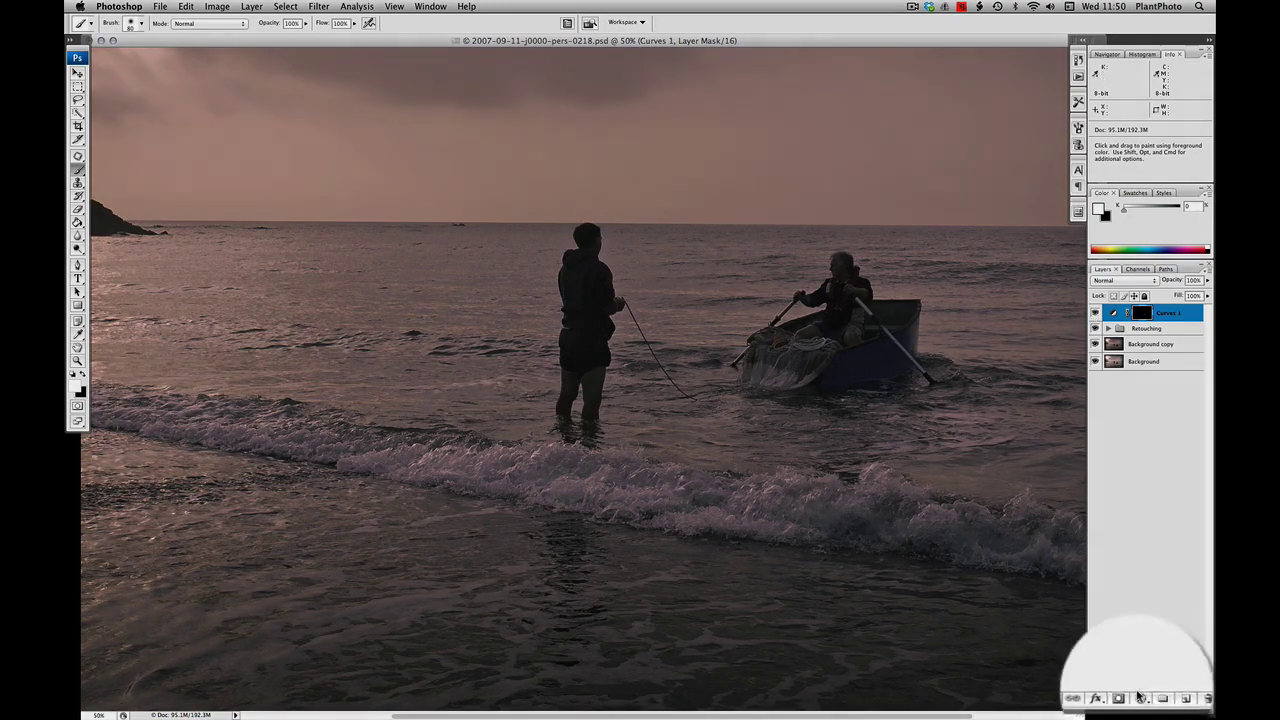
click(1147, 706)
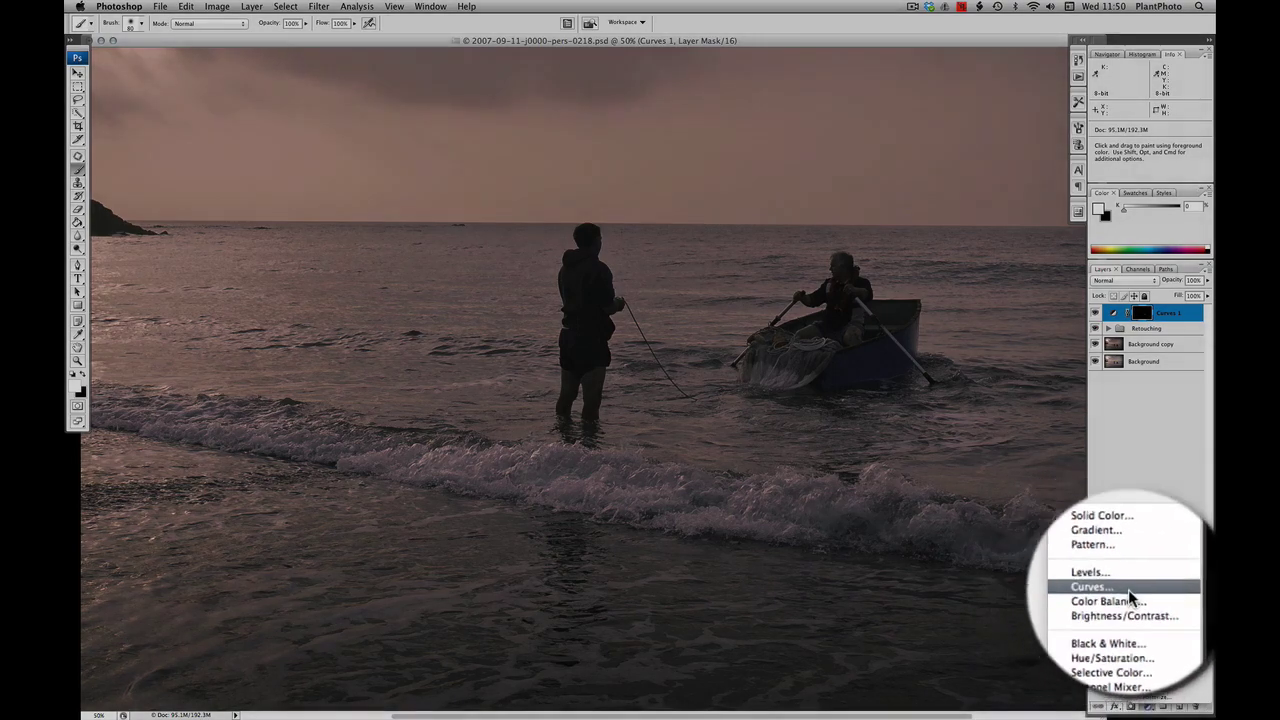
Step: Add a Curves 2 layer with the white point pulled in, and fill its mask black
click(1129, 590)
drag(967, 96, 890, 84)
click(1013, 63)
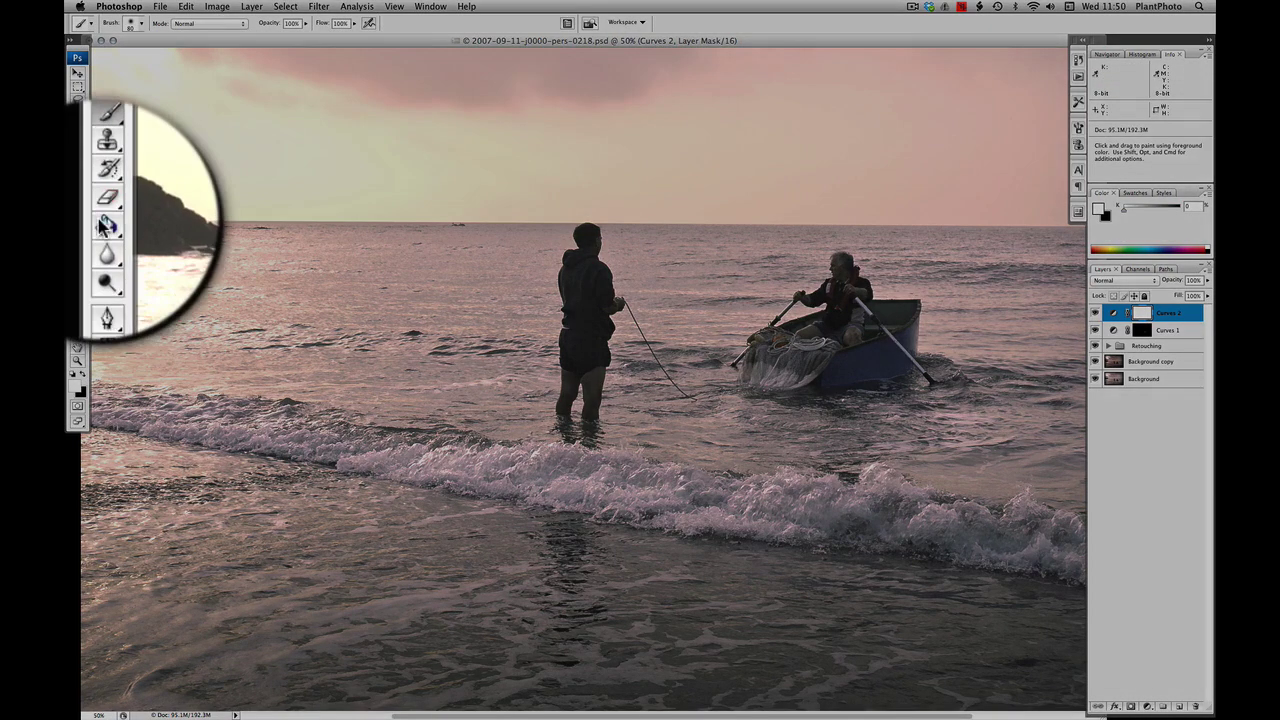
click(78, 221)
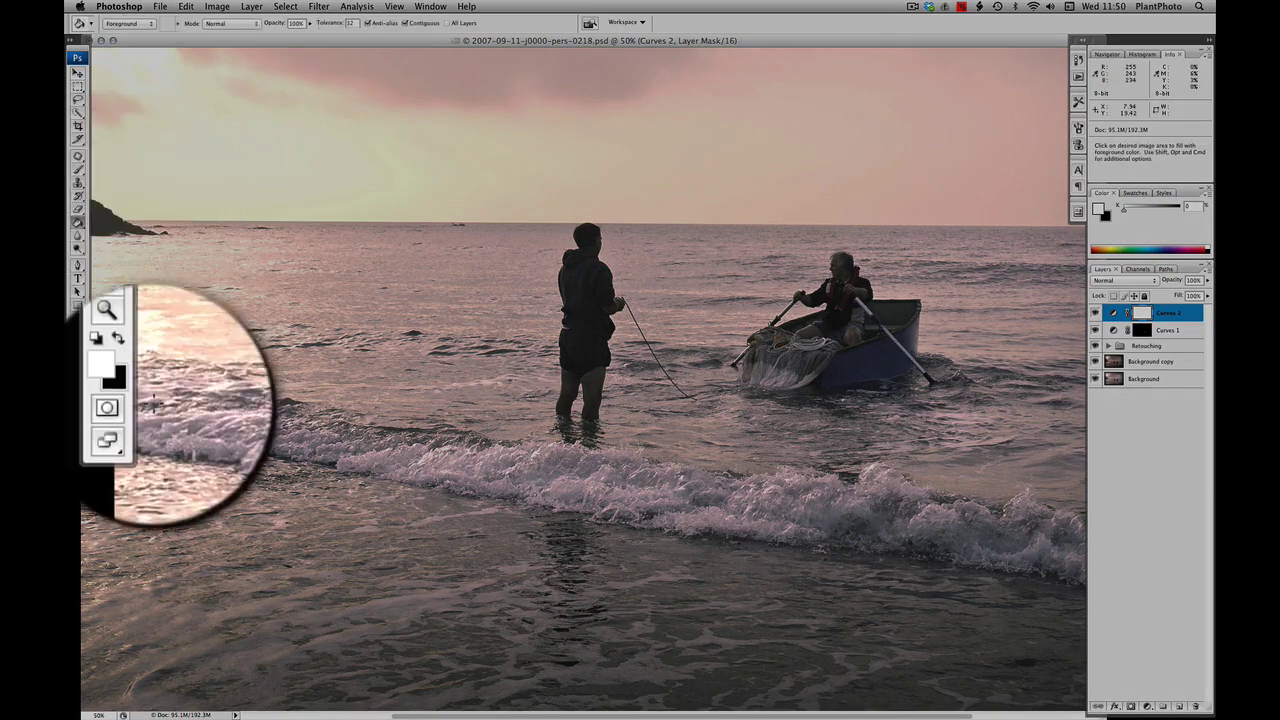
key(x)
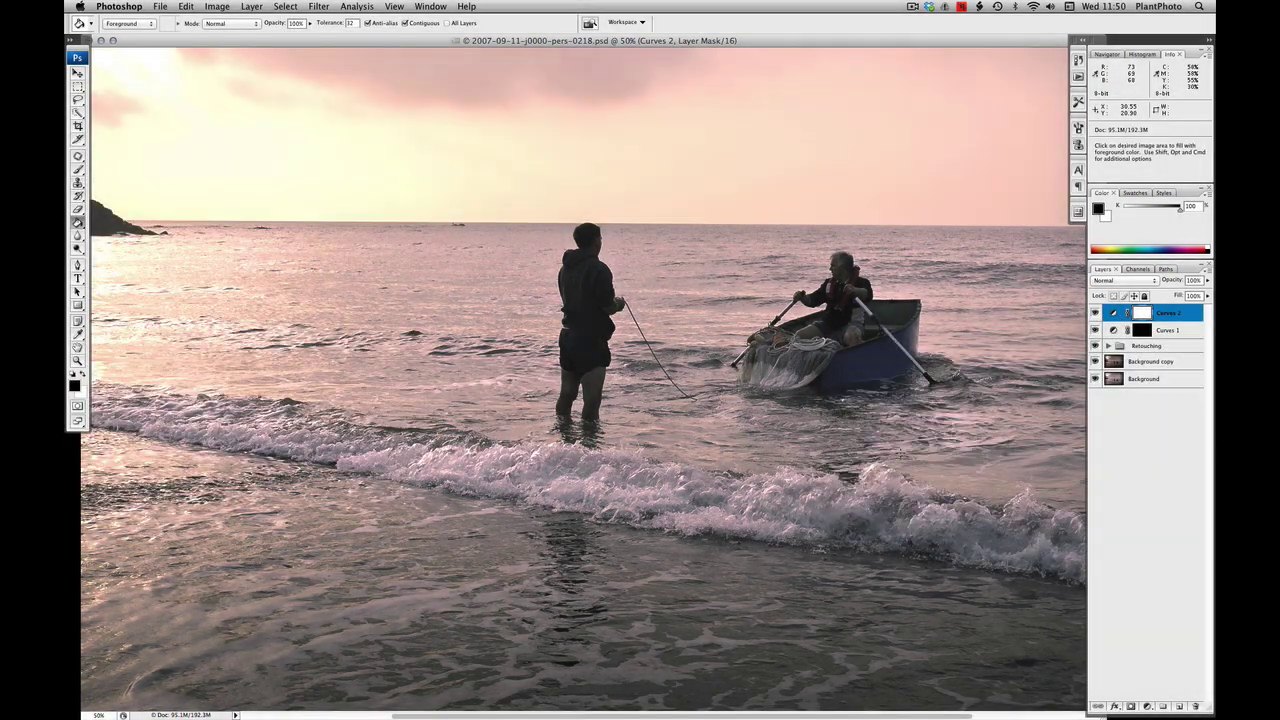
click(900, 453)
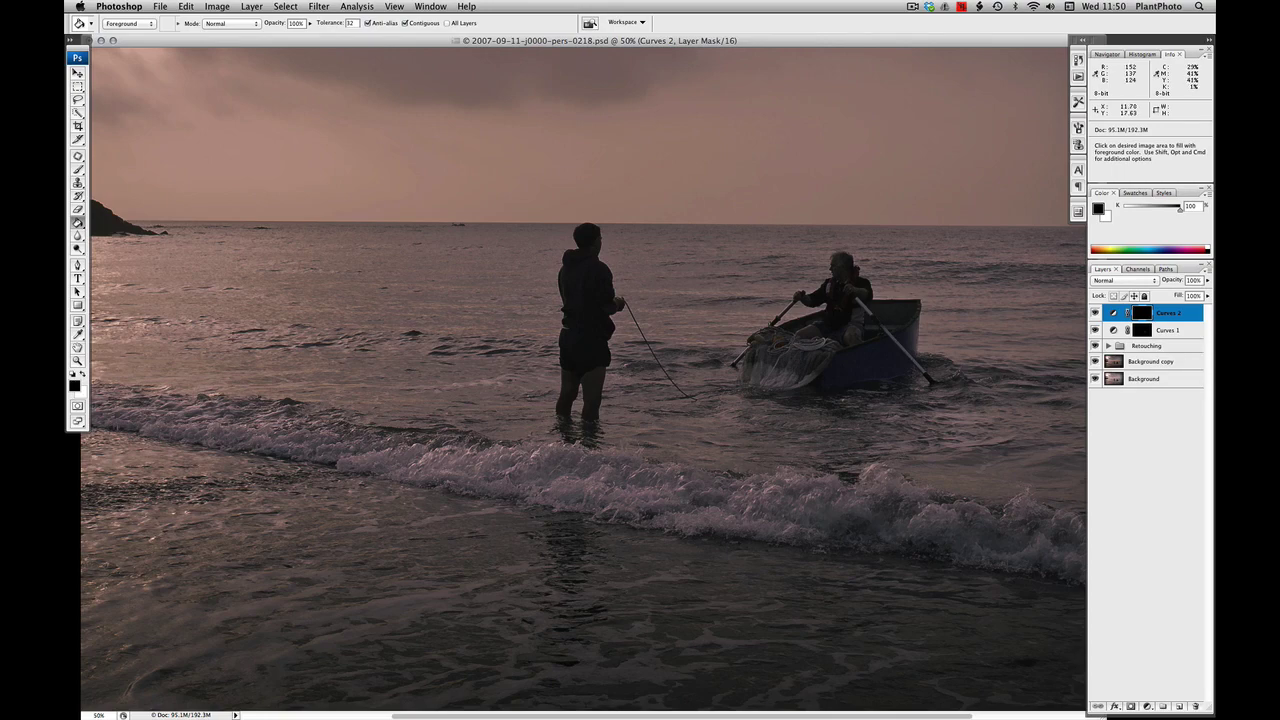
Step: Make pure white the foreground colour for brushing on the mask
click(78, 168)
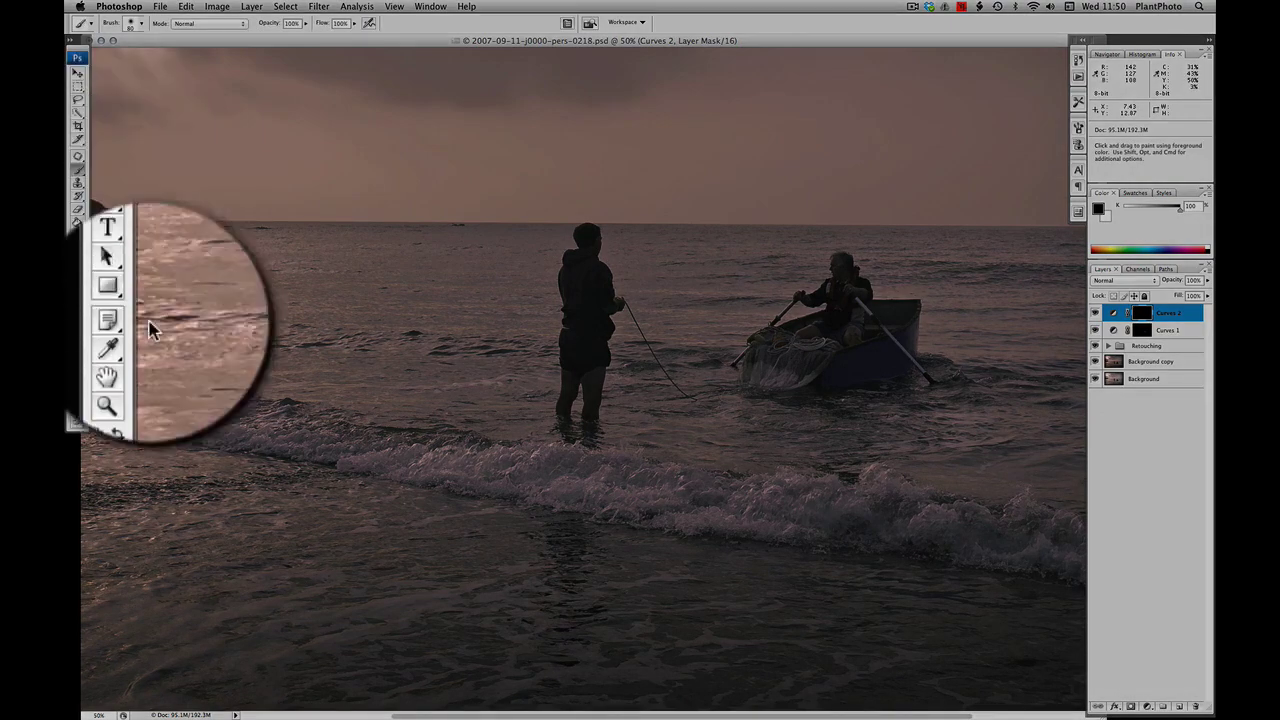
click(84, 374)
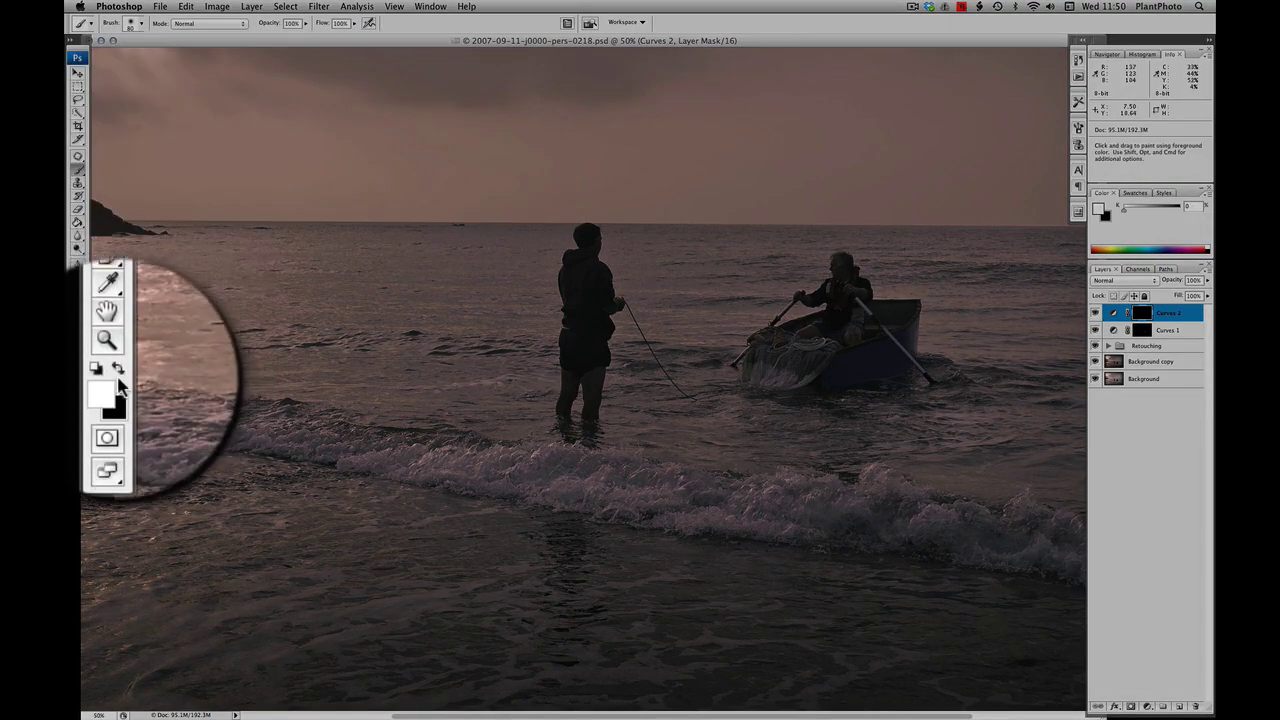
click(76, 383)
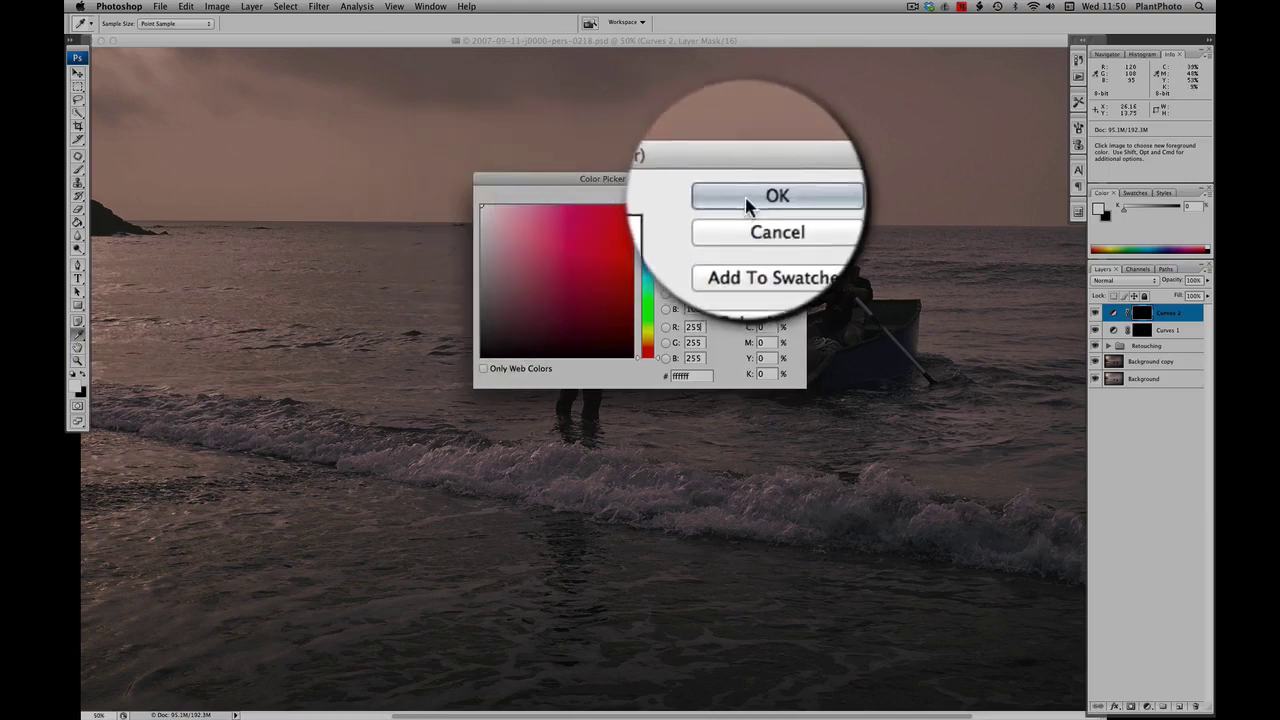
click(760, 197)
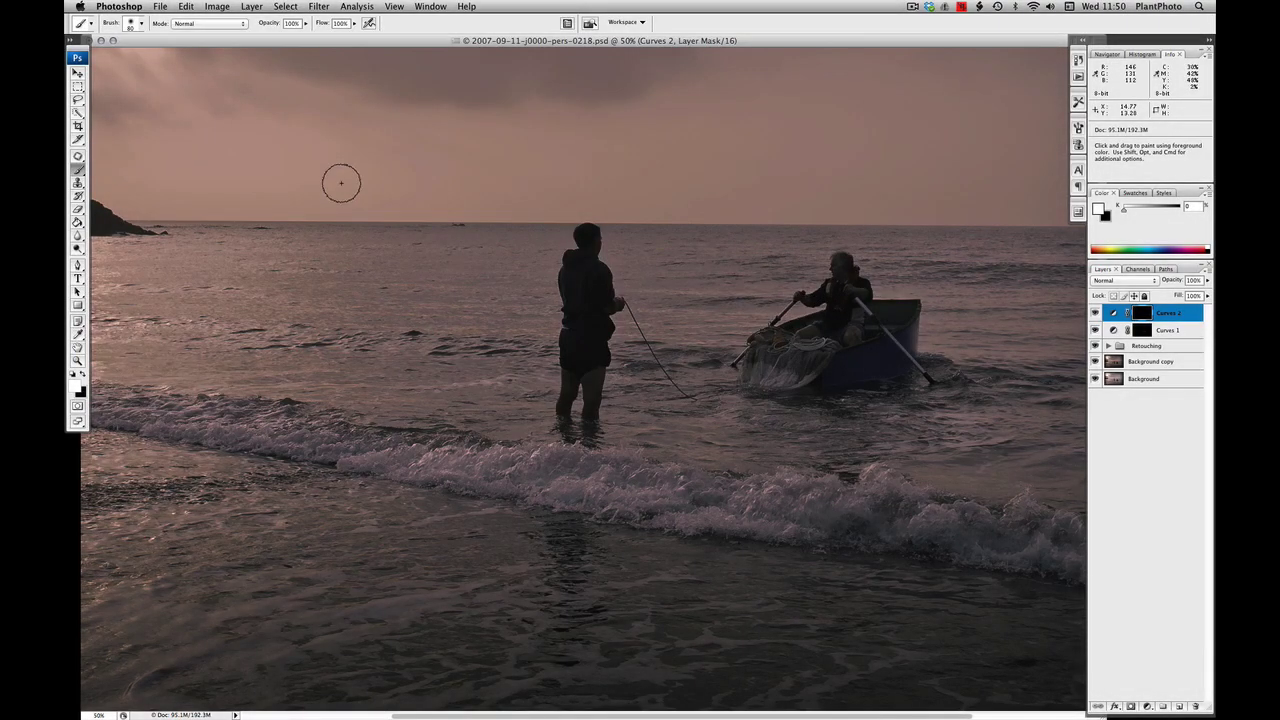
Step: Brush two straight white diagonal strokes on the Curves 2 mask, the second further left
mouse_move(318, 157)
mouse_down()
mouse_move(634, 606)
mouse_move(730, 712)
mouse_up()
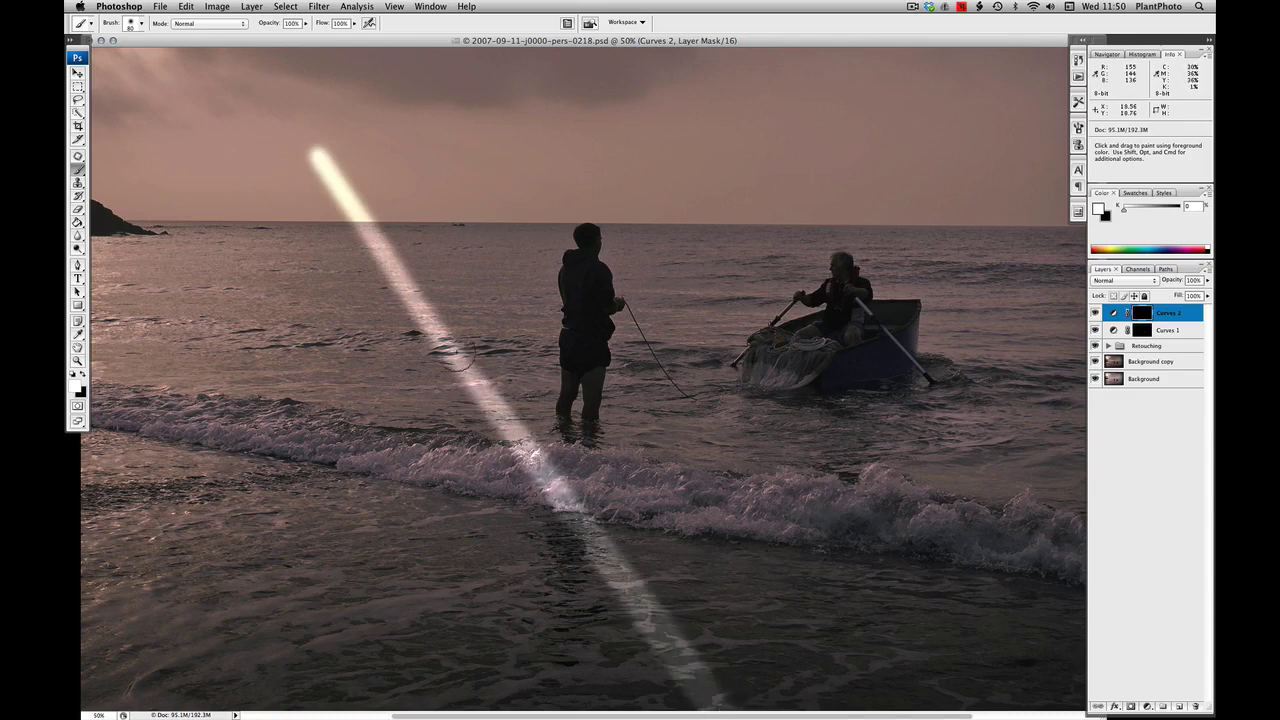
drag(323, 163, 672, 648)
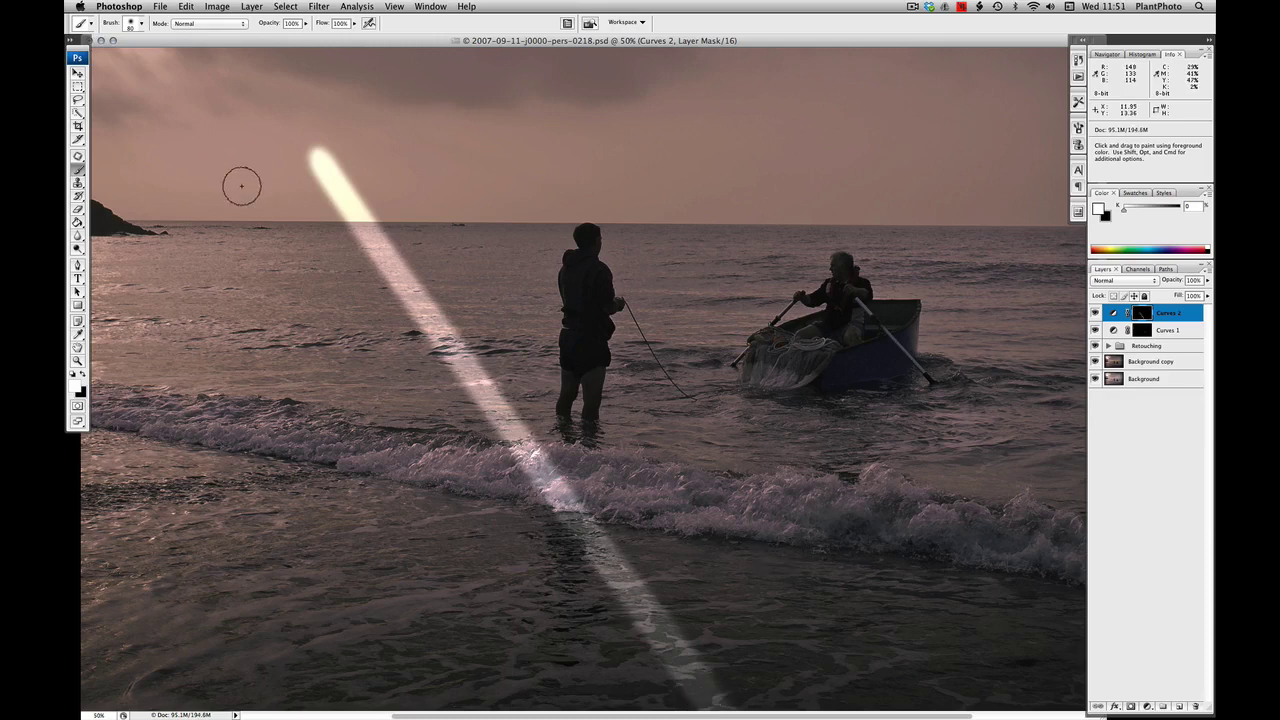
mouse_move(224, 171)
mouse_down()
mouse_move(452, 482)
mouse_move(659, 714)
mouse_move(497, 552)
mouse_move(222, 170)
mouse_up()
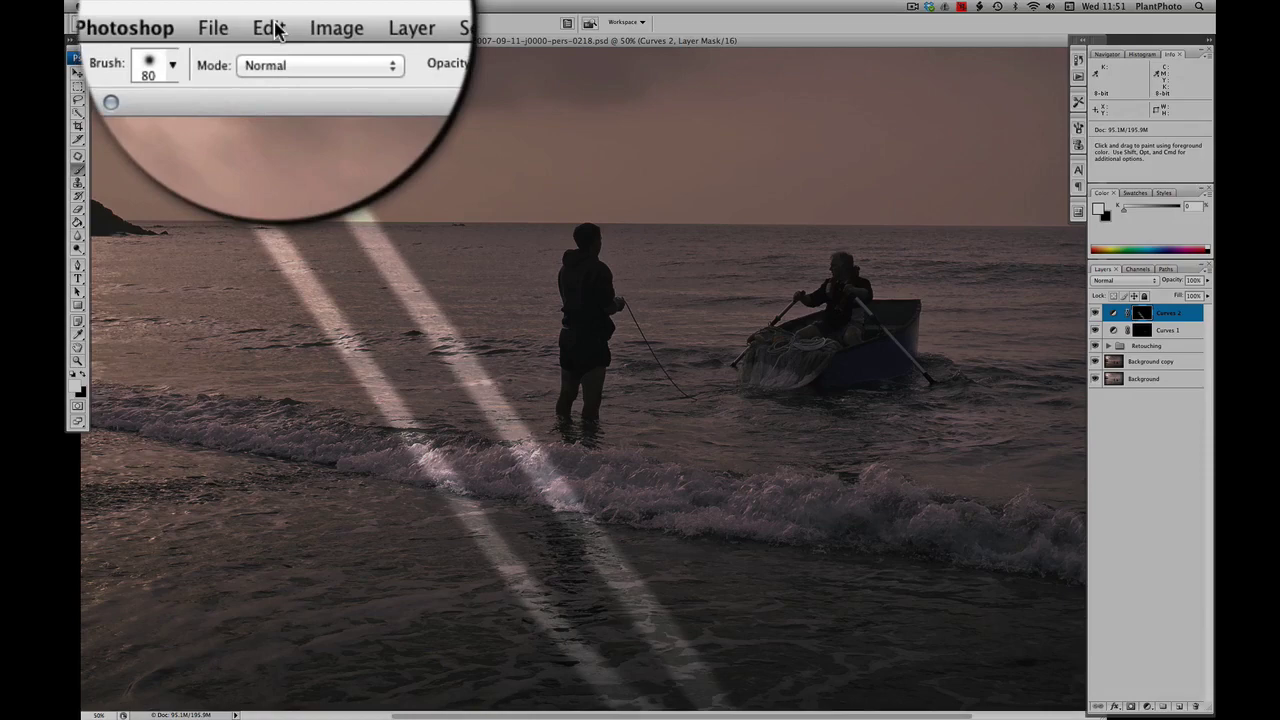
Step: Fade the last brush stroke to 25% opacity with Edit > Fade Brush Tool
click(186, 6)
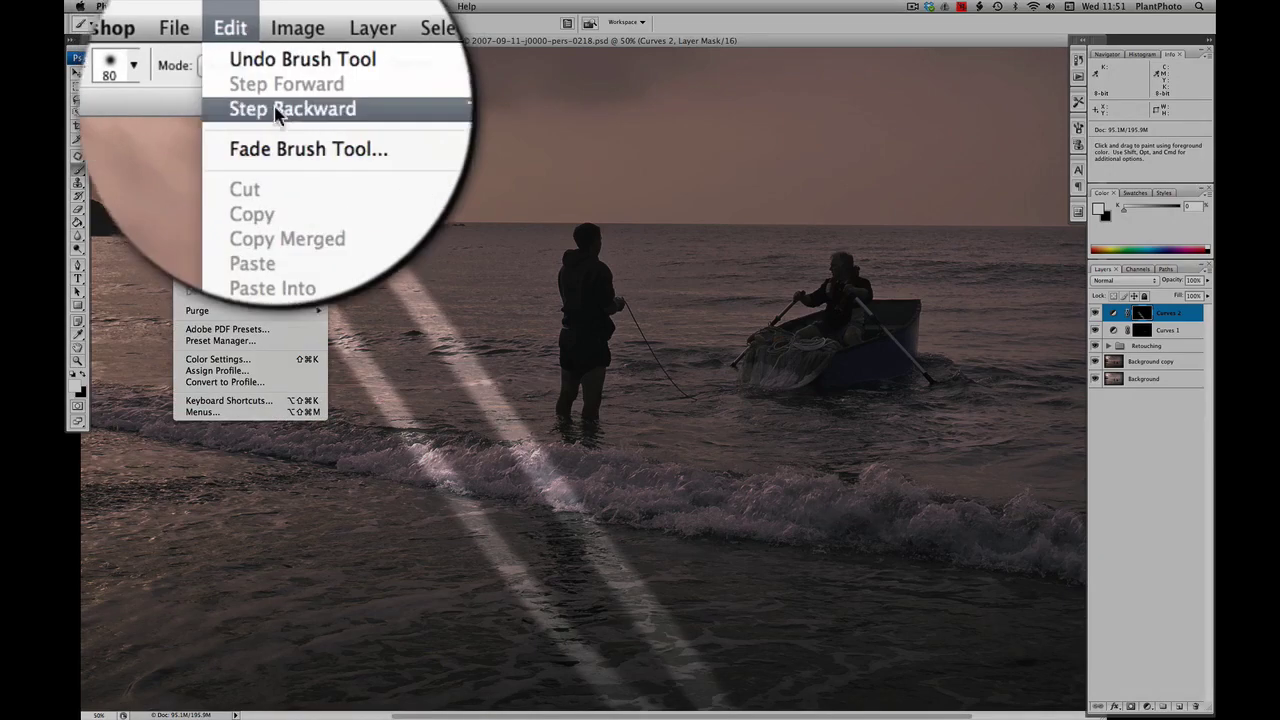
click(222, 62)
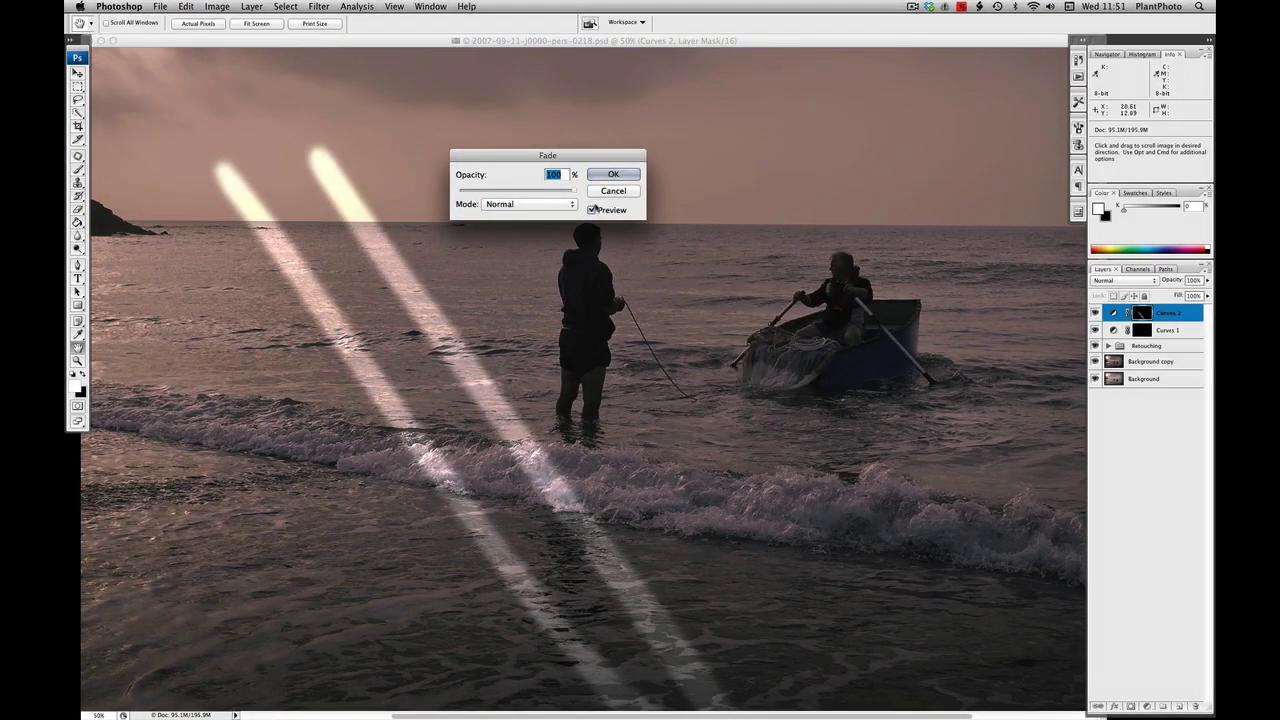
drag(575, 189, 426, 193)
key(Return)
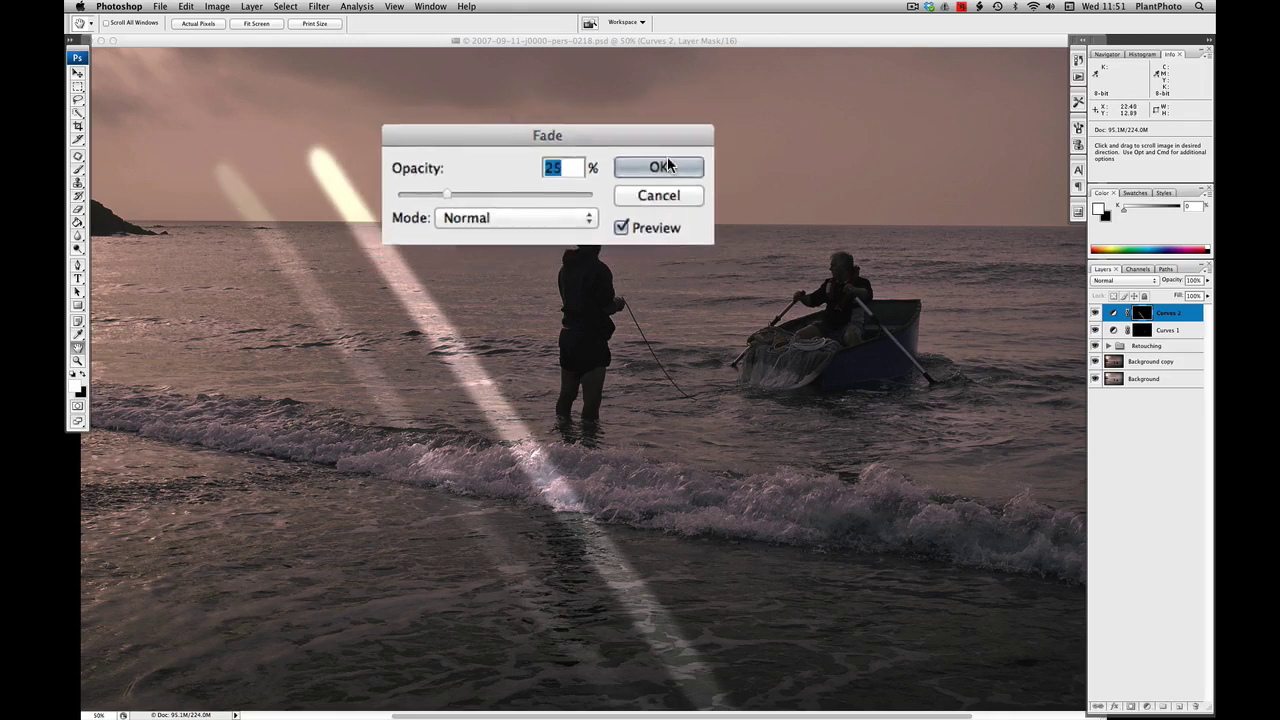
key(b)
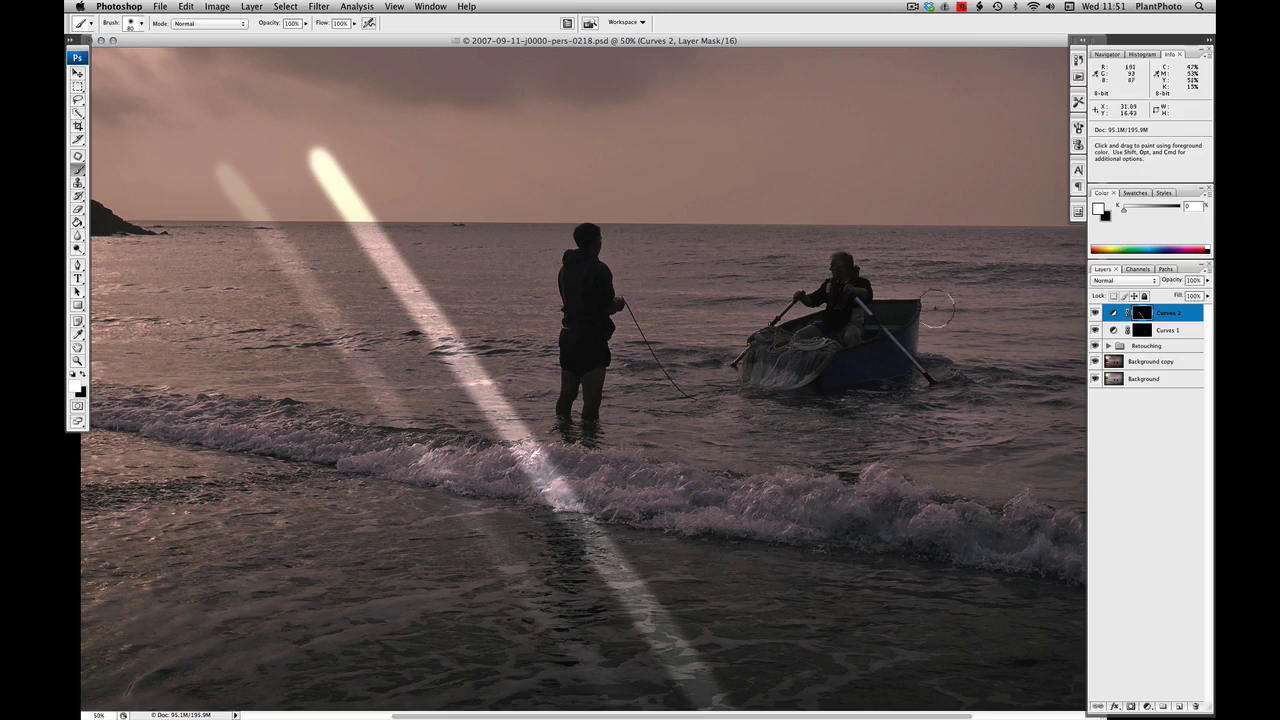
Step: Paint a third diagonal light ray past the man down to the surf
click(535, 178)
shift+click(805, 505)
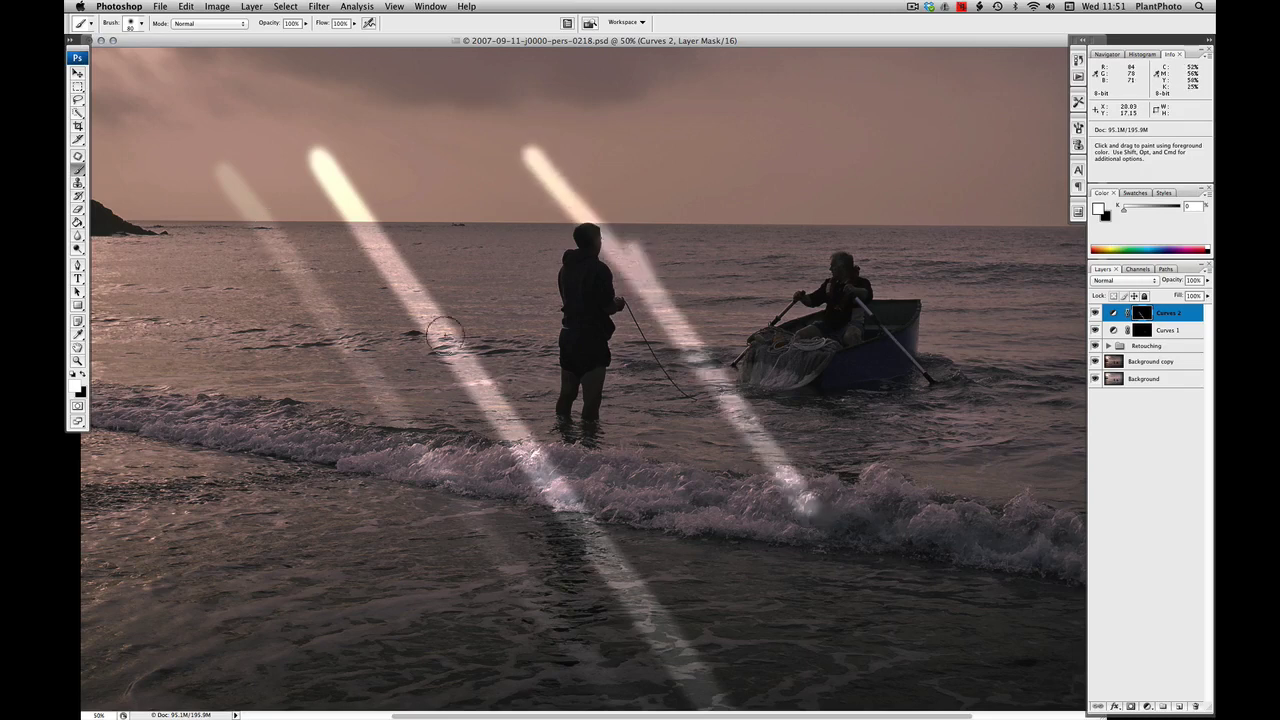
click(78, 361)
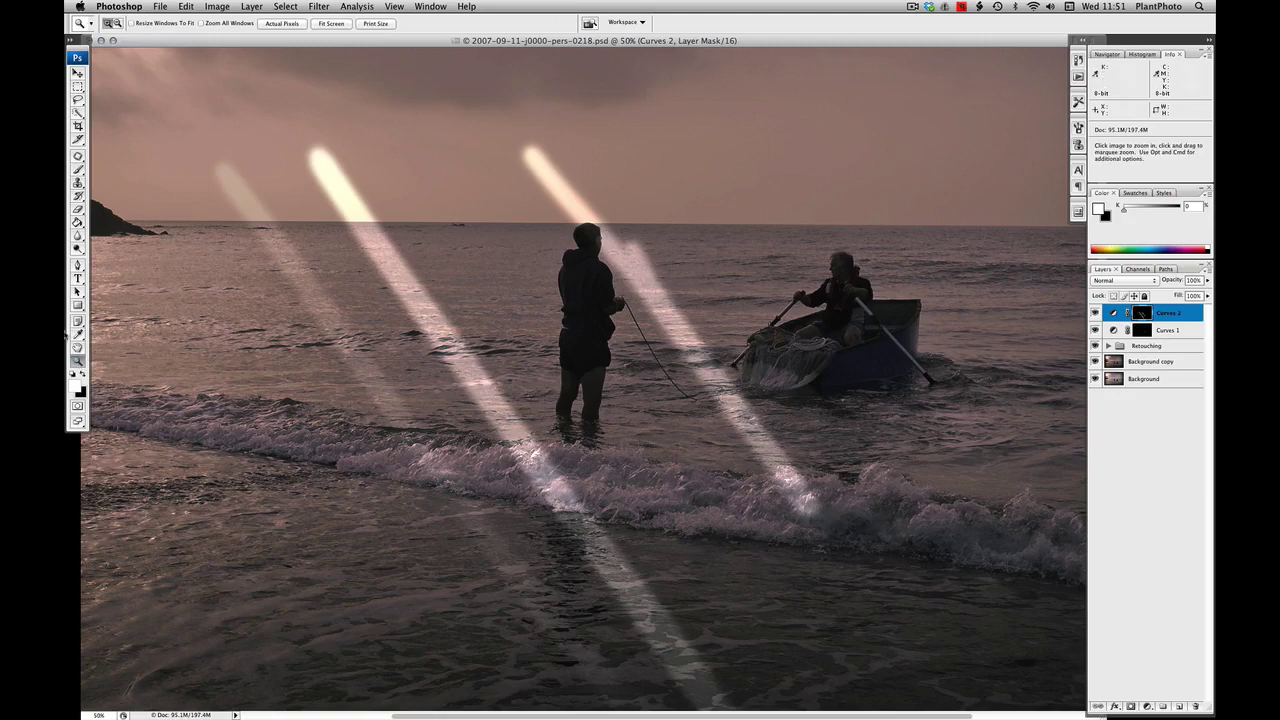
click(77, 170)
Step: Brighten the boatman and boat with a brush stroke on the mask
click(160, 6)
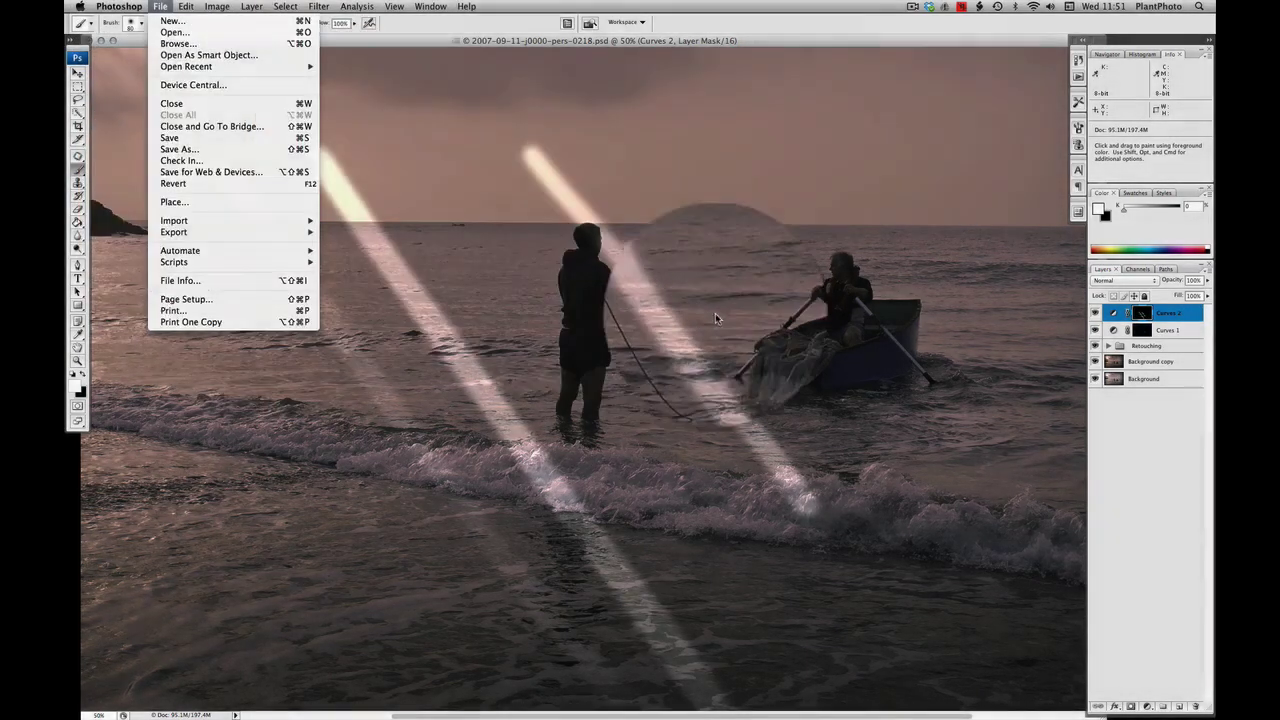
click(715, 318)
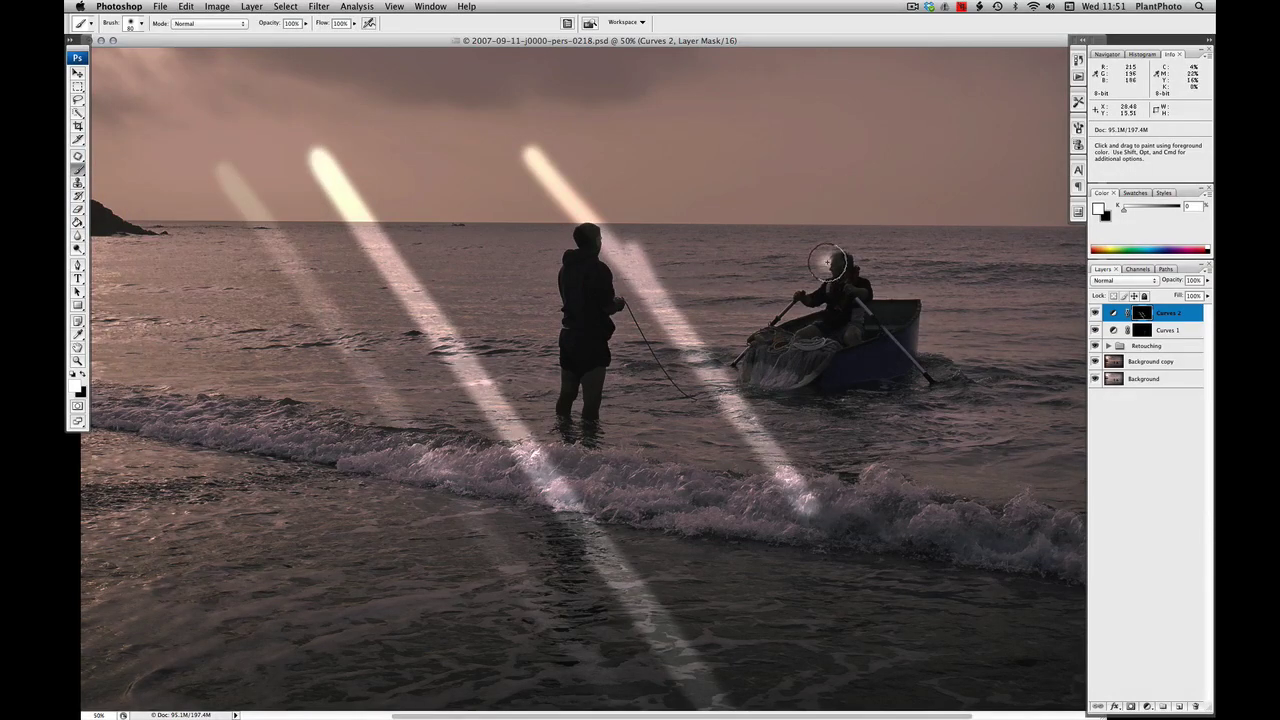
mouse_move(836, 258)
mouse_down()
mouse_move(856, 283)
mouse_move(856, 371)
mouse_move(830, 350)
mouse_move(829, 362)
mouse_move(773, 366)
mouse_move(862, 254)
mouse_up()
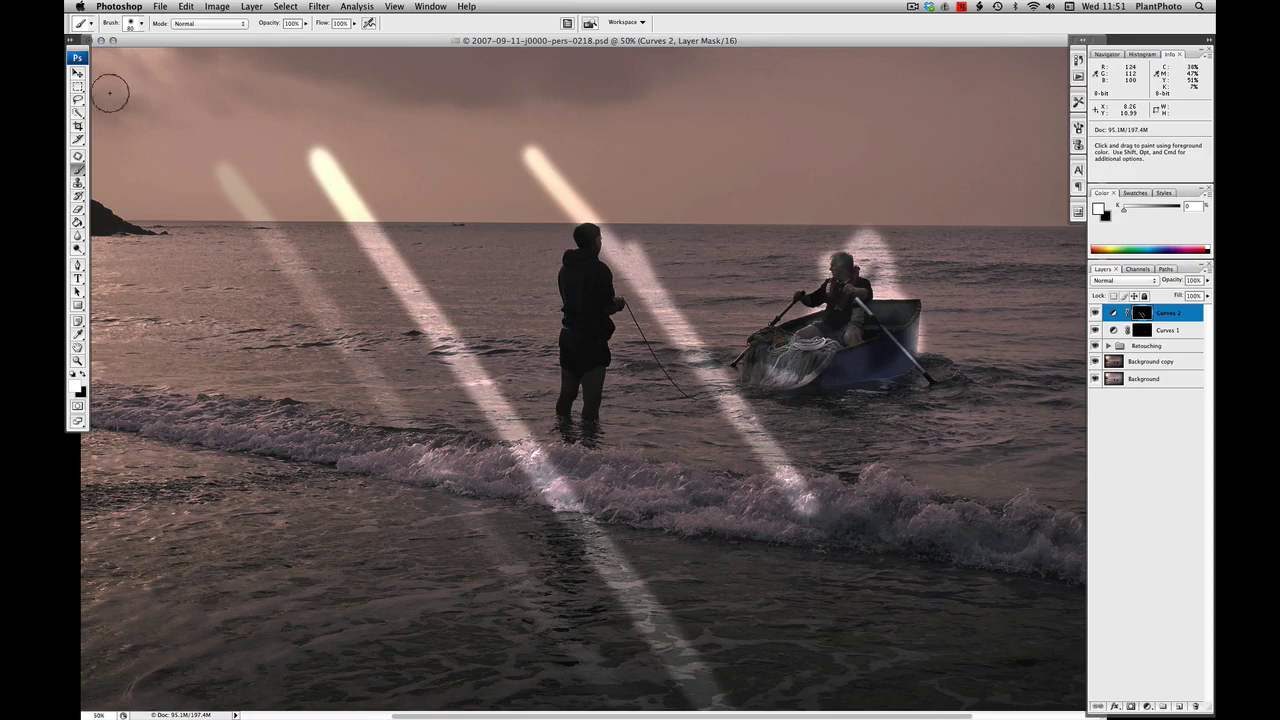
Step: Fade the last brush stroke to a lower opacity to soften the boatman's glow
click(186, 7)
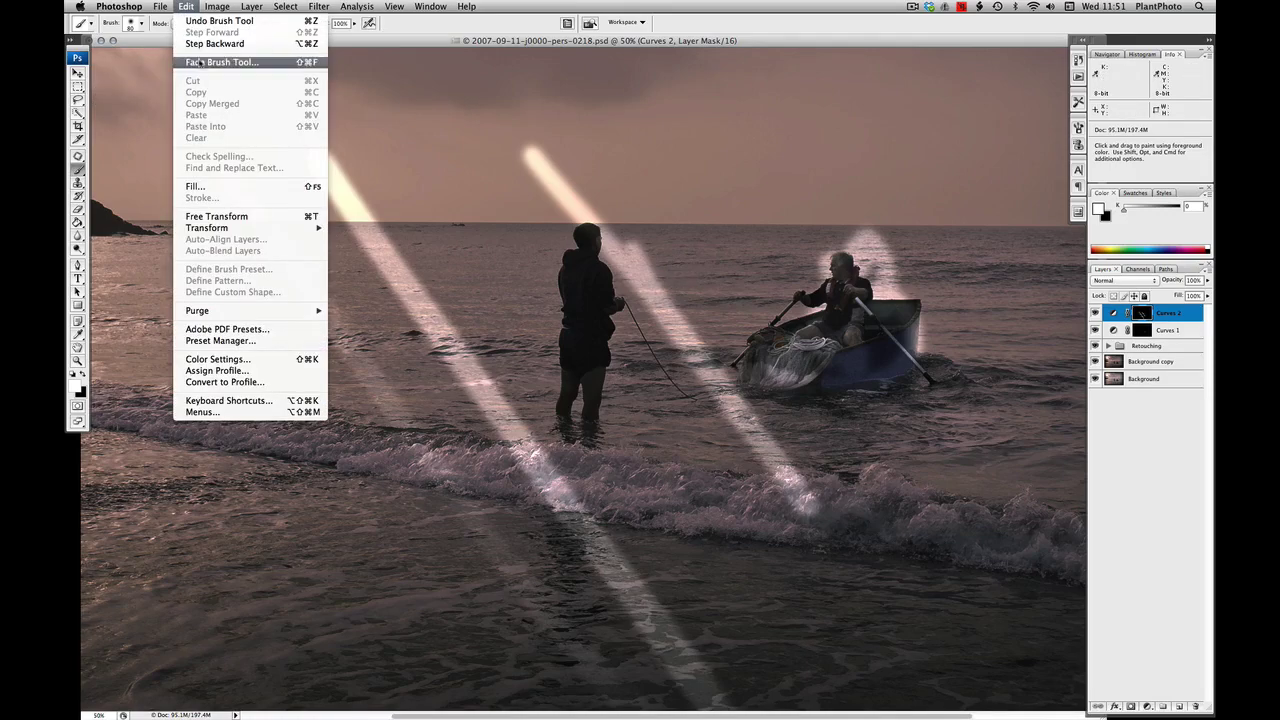
click(240, 60)
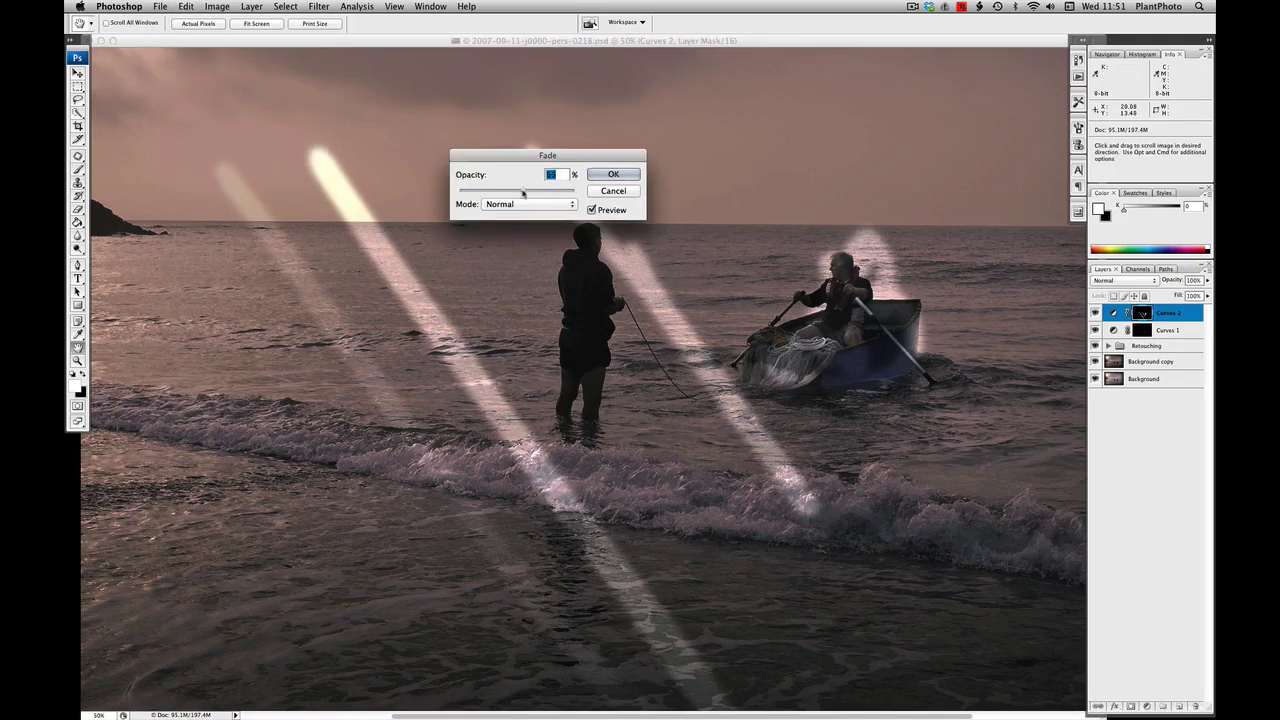
drag(522, 193, 497, 193)
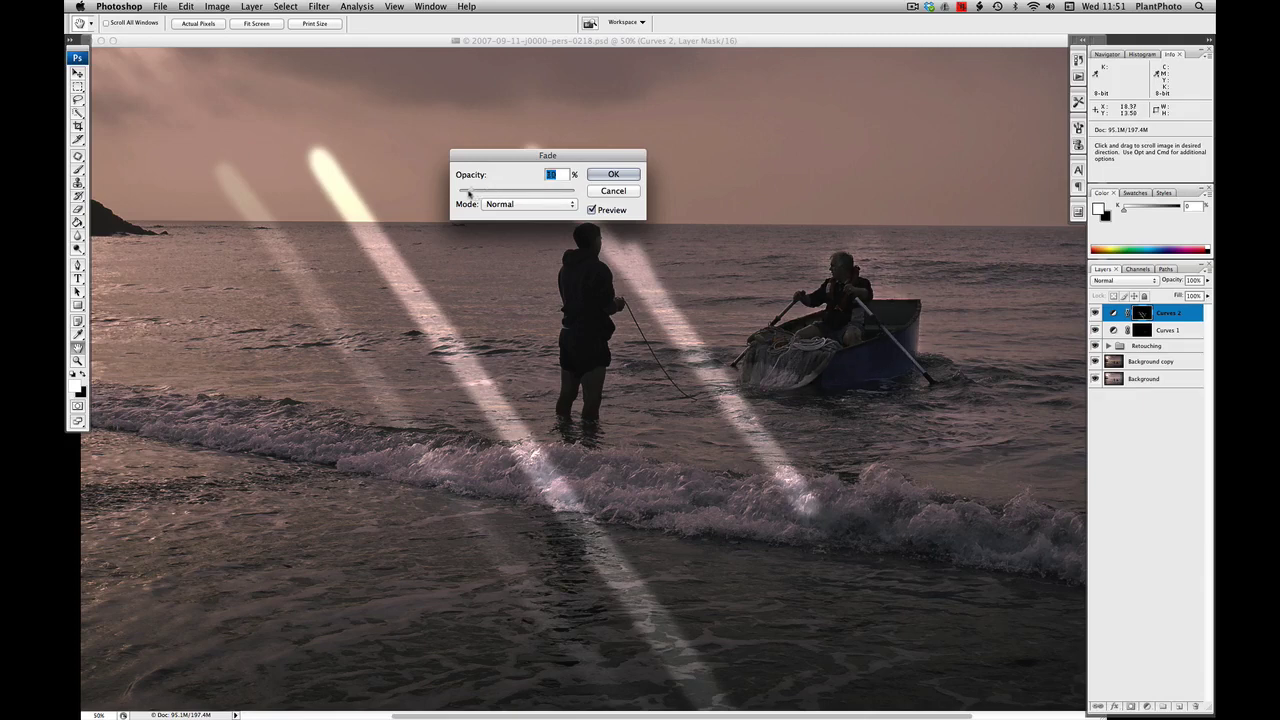
click(613, 174)
key(b)
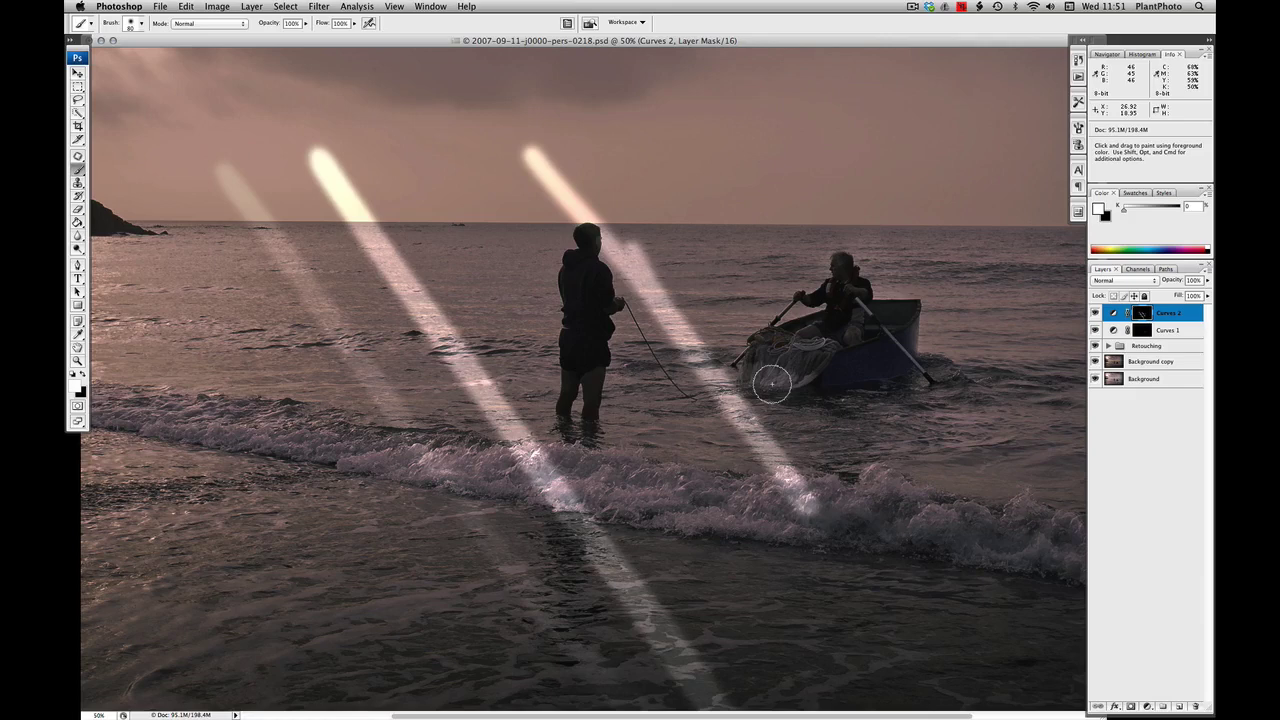
Step: Paint white over the wave crest near the wading fisherman, then apply Fade to the stroke
mouse_move(371, 465)
mouse_down()
mouse_move(480, 454)
mouse_move(357, 462)
mouse_move(451, 461)
mouse_move(462, 473)
mouse_move(530, 462)
mouse_up()
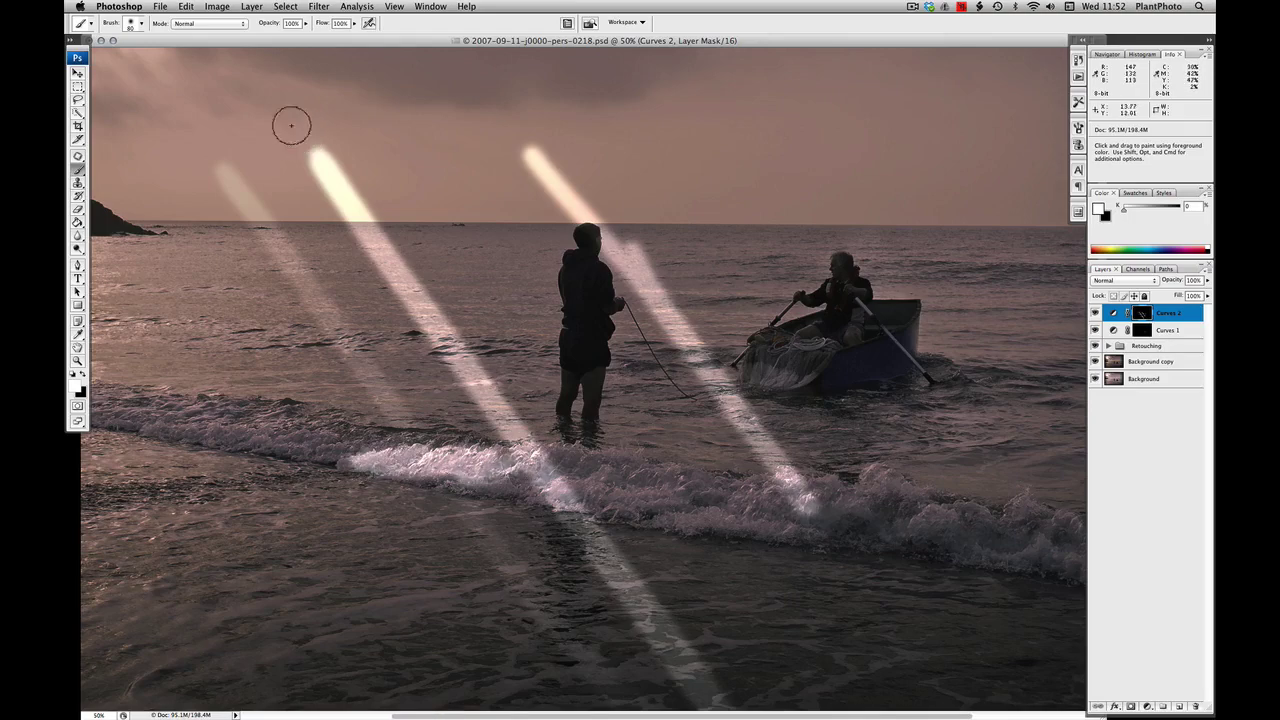
click(168, 8)
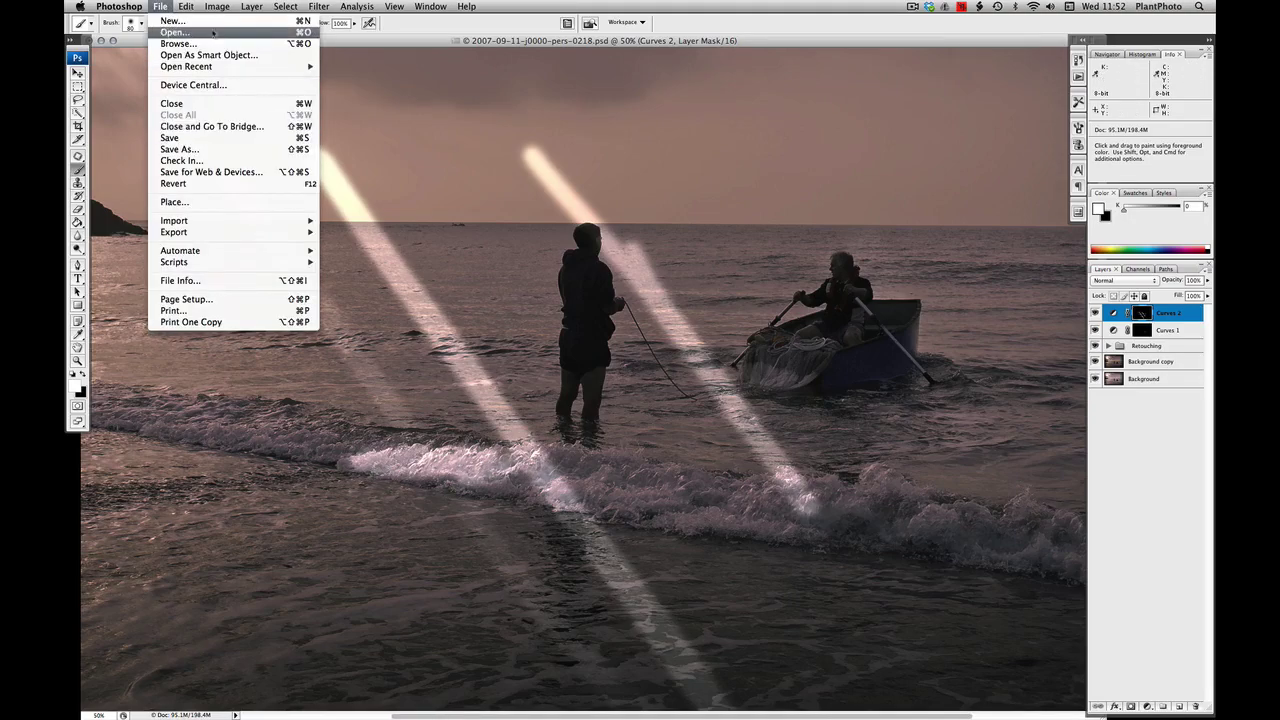
mouse_move(203, 9)
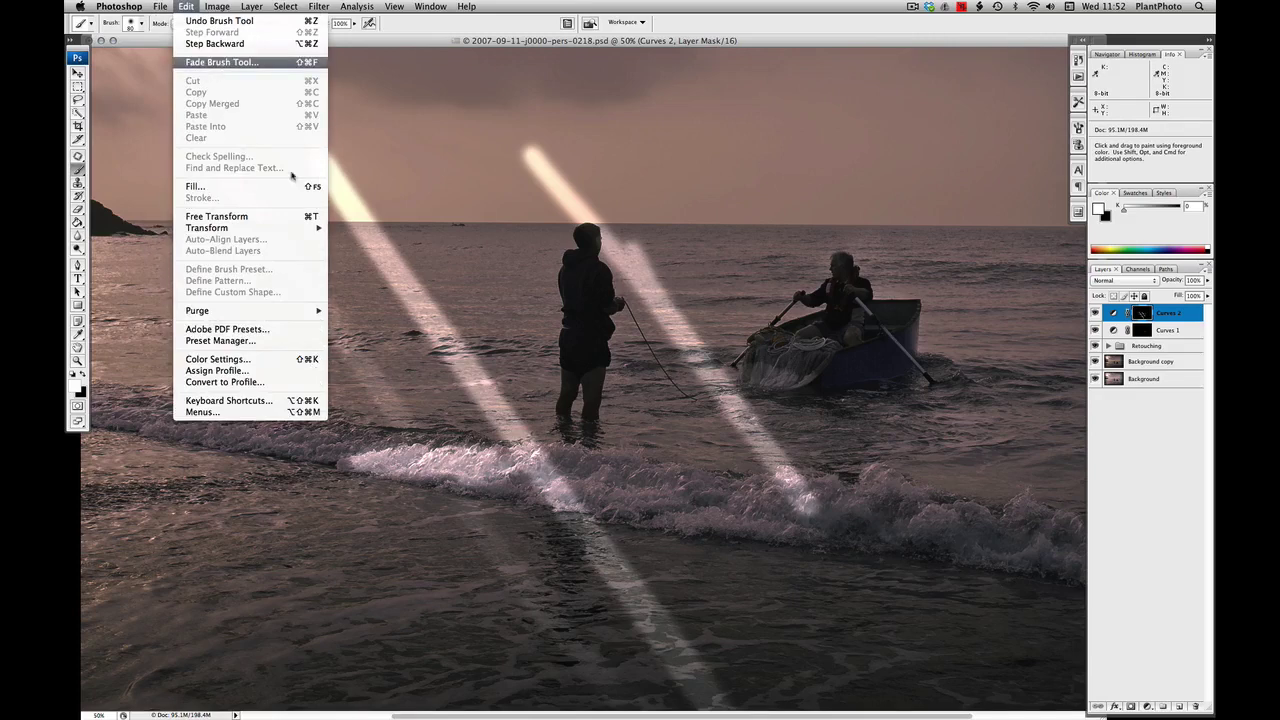
click(214, 66)
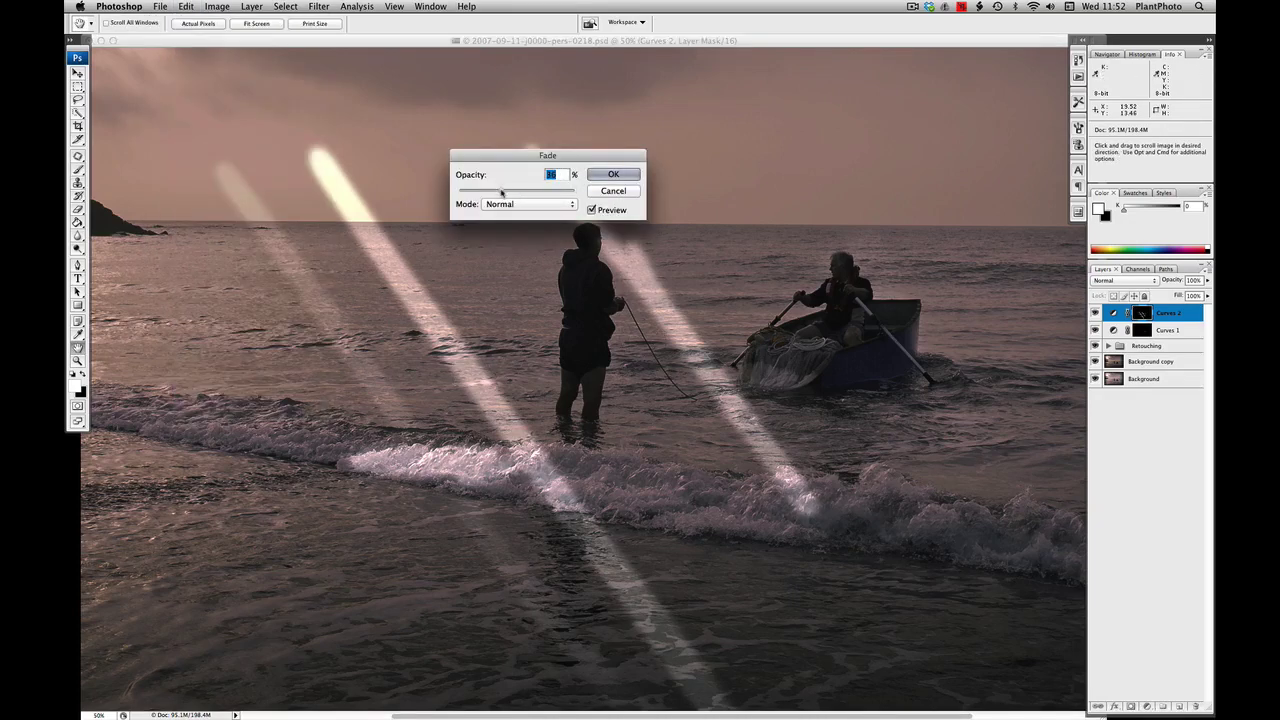
click(610, 175)
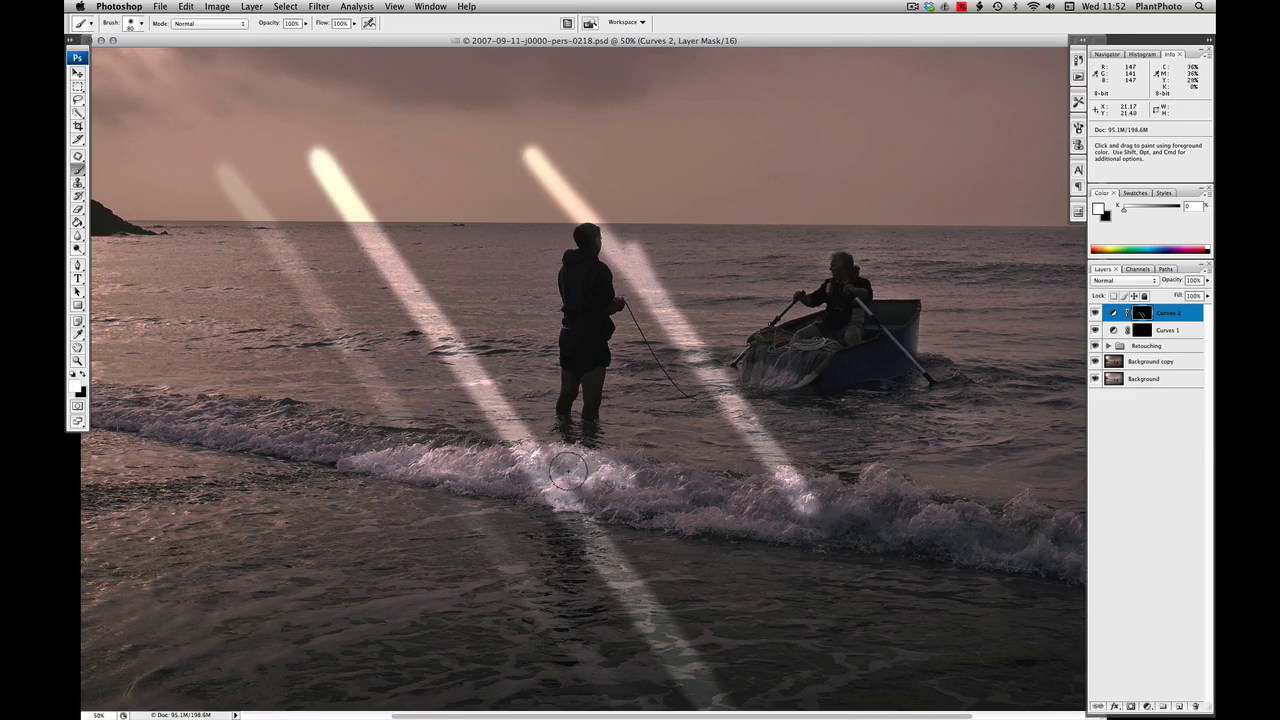
Step: Brighten the wave crest beneath the light streak and fade it to about 82% opacity
mouse_move(539, 491)
mouse_down()
mouse_move(630, 500)
mouse_move(620, 470)
mouse_move(596, 484)
mouse_up()
click(186, 7)
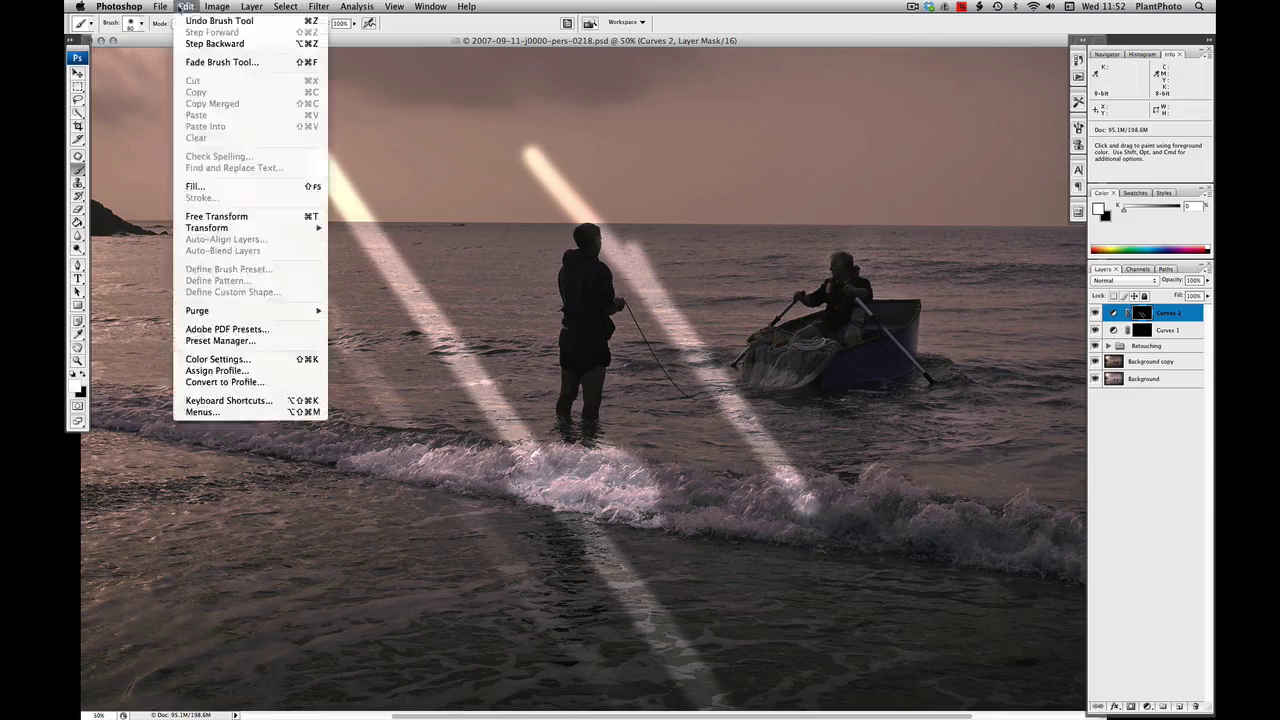
click(201, 63)
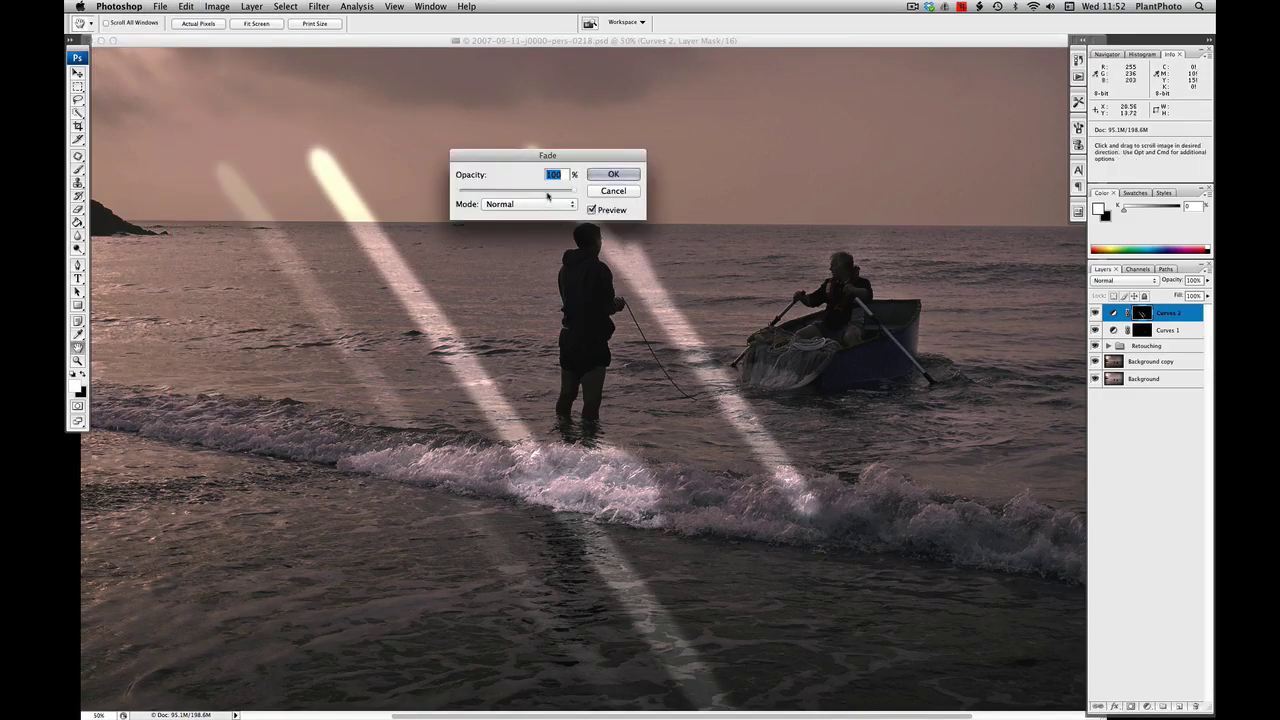
drag(573, 191, 543, 195)
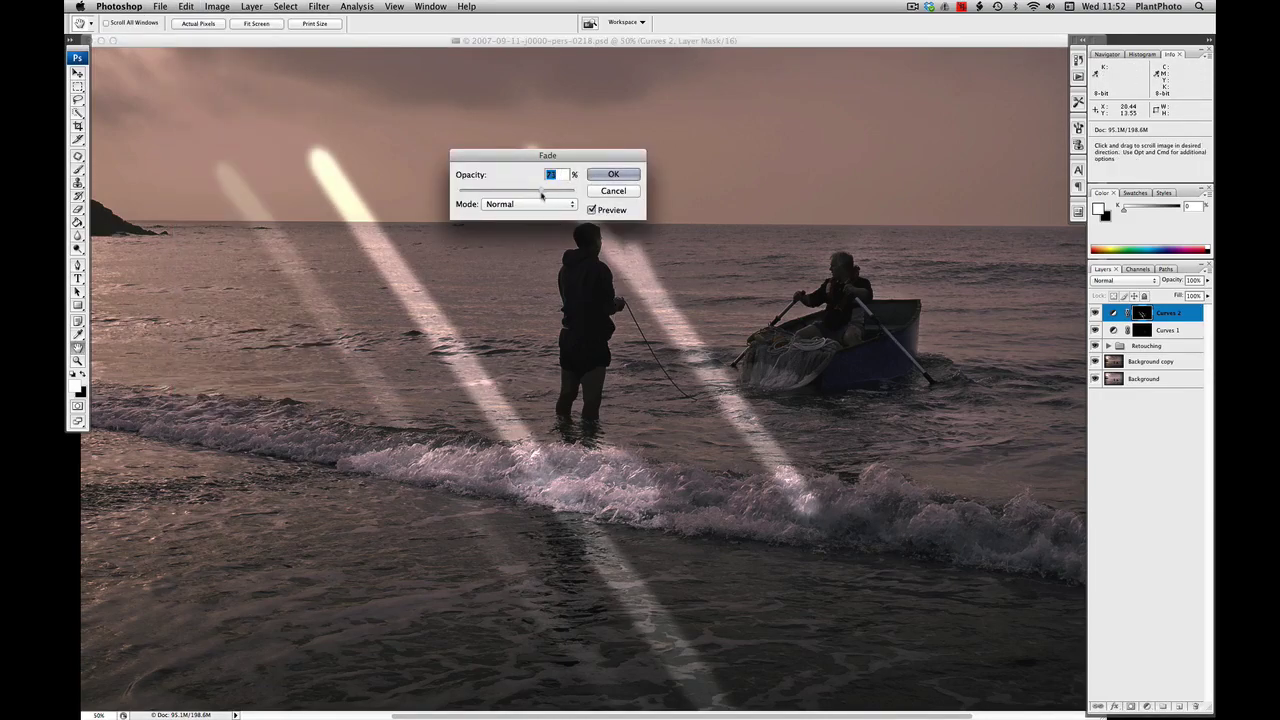
click(610, 175)
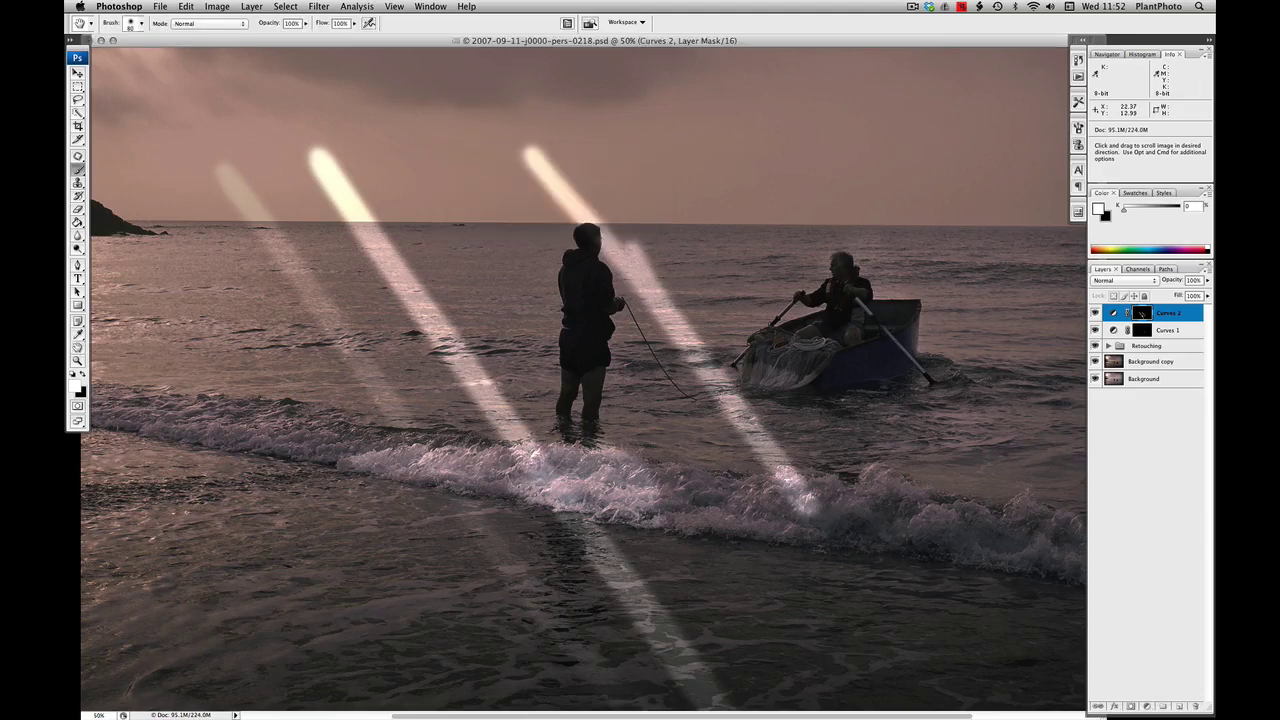
key(alt)
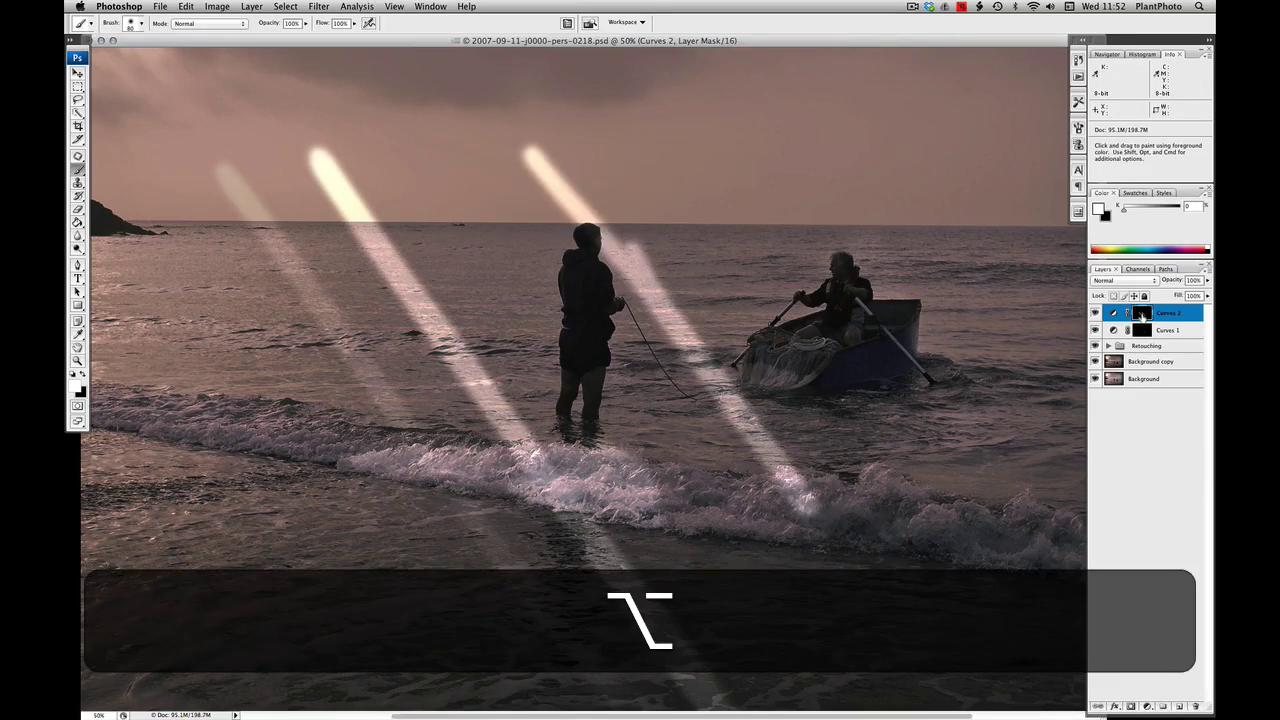
alt+click(1142, 314)
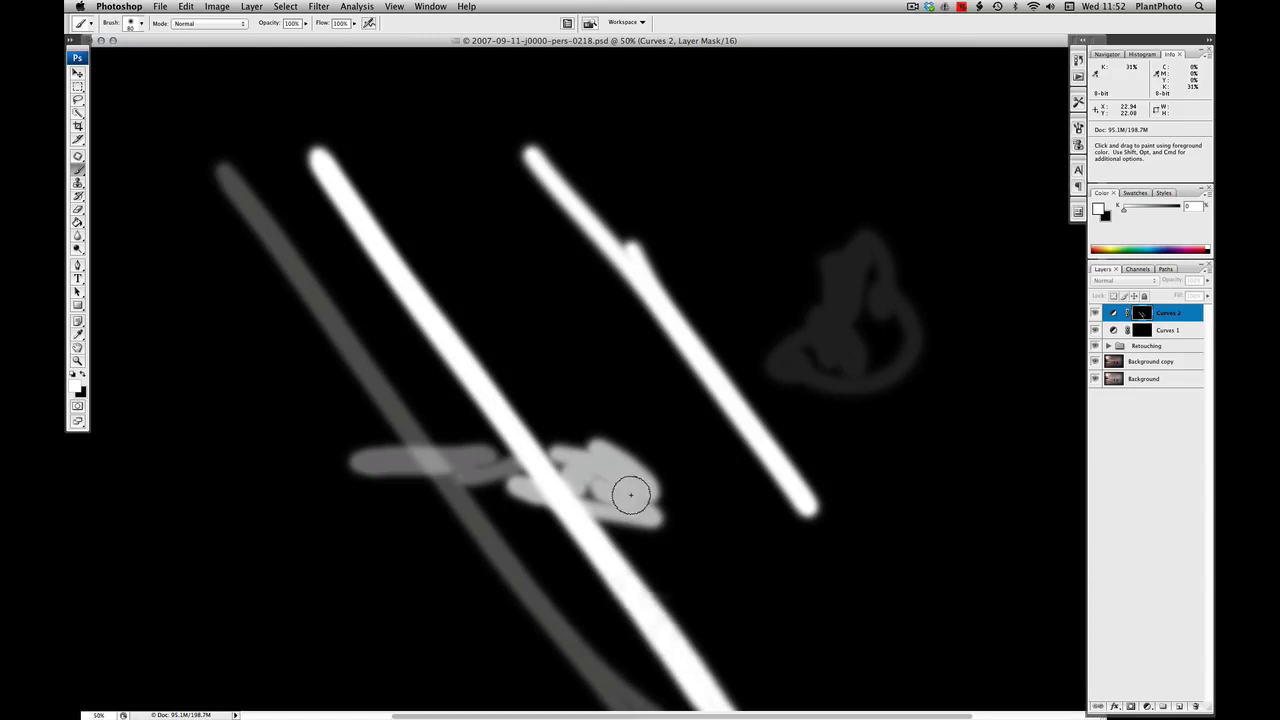
key(alt)
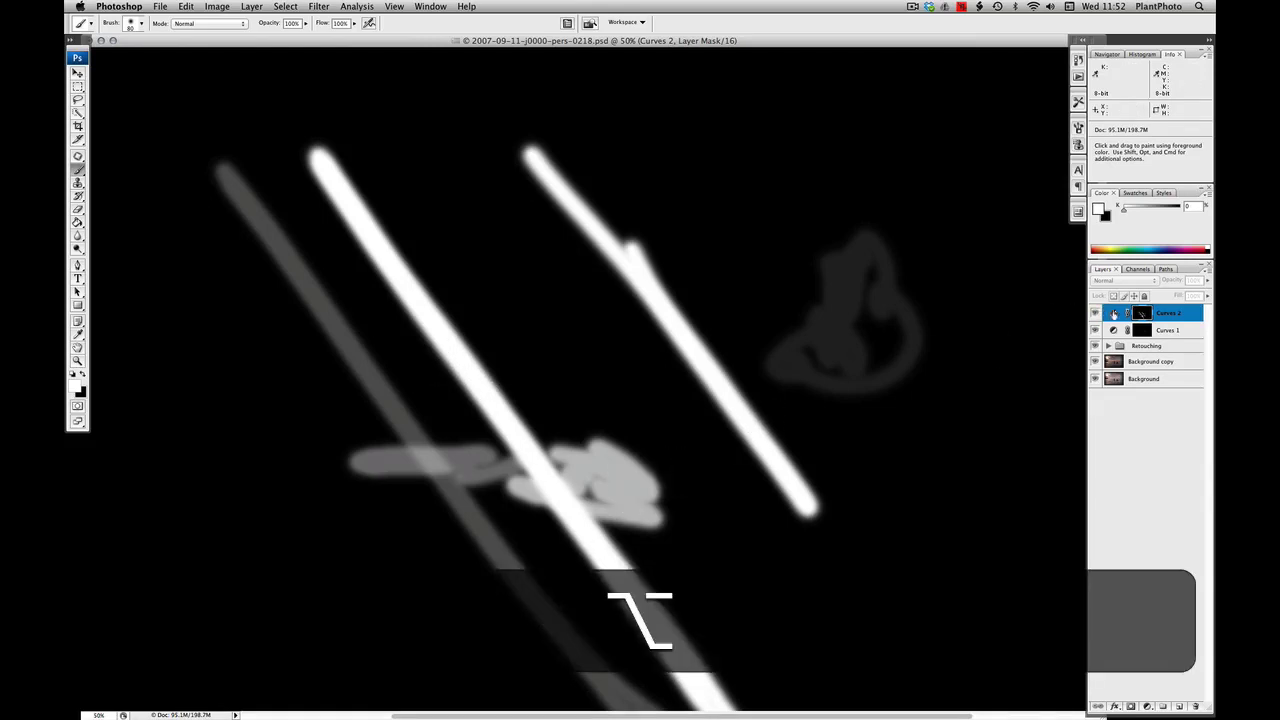
alt+click(1137, 314)
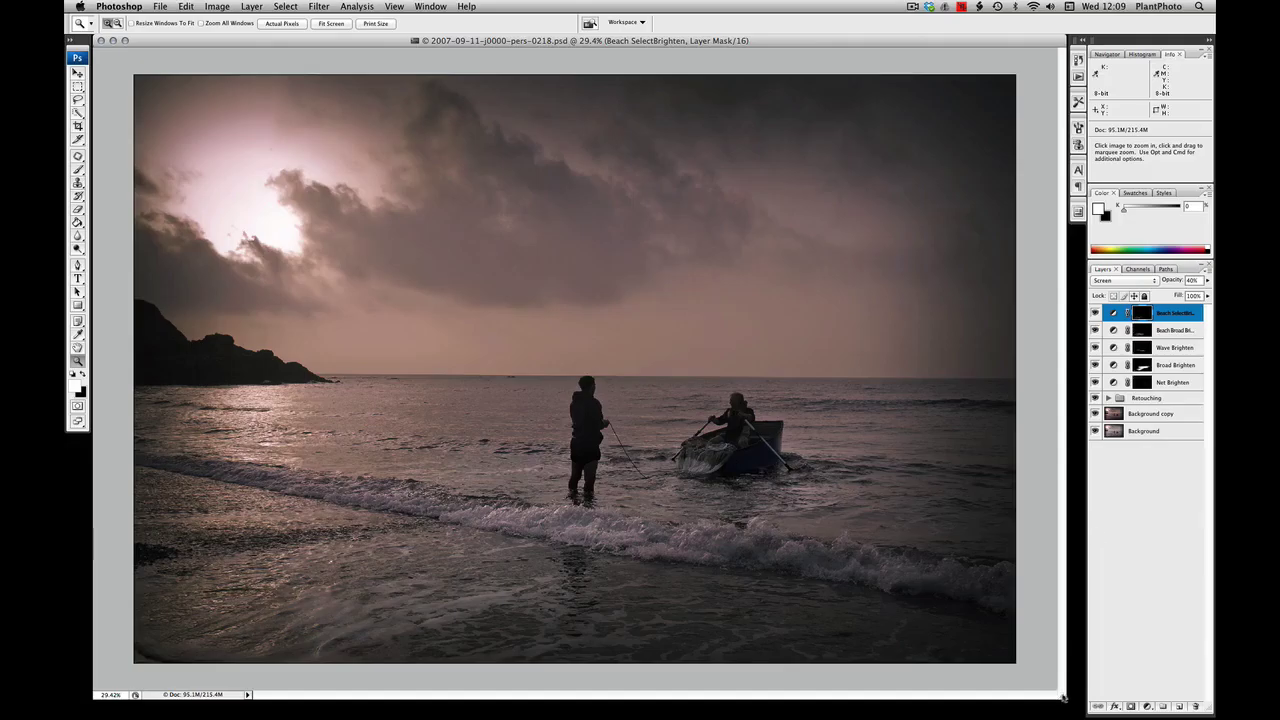
Step: Enlarge the document window, toggle Broad Brighten off and on, and inspect its mask
drag(1063, 698, 1084, 716)
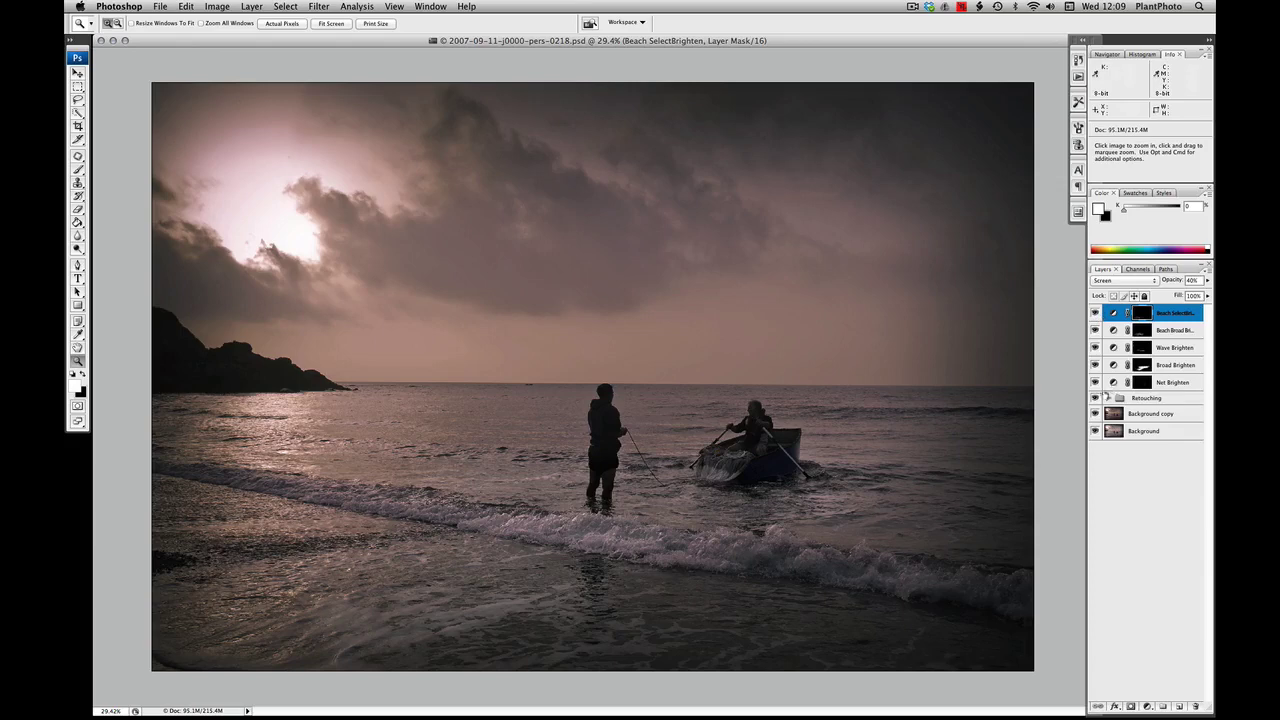
click(1095, 366)
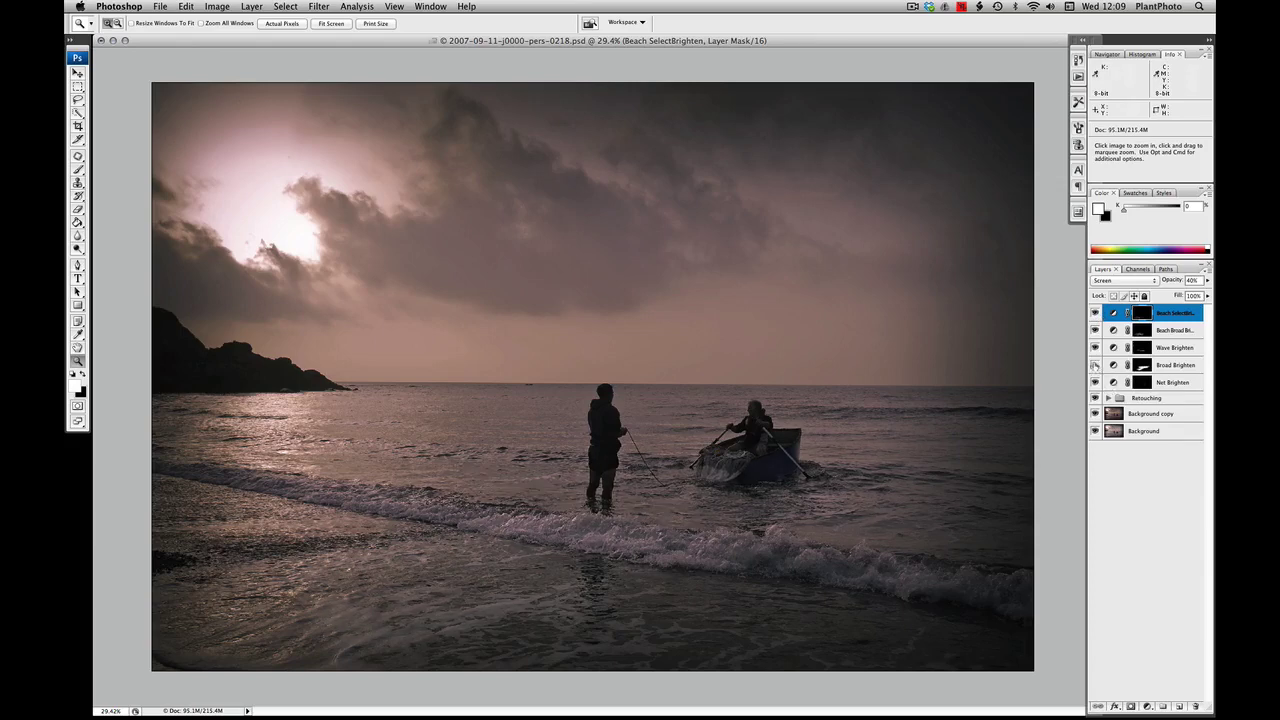
click(1095, 366)
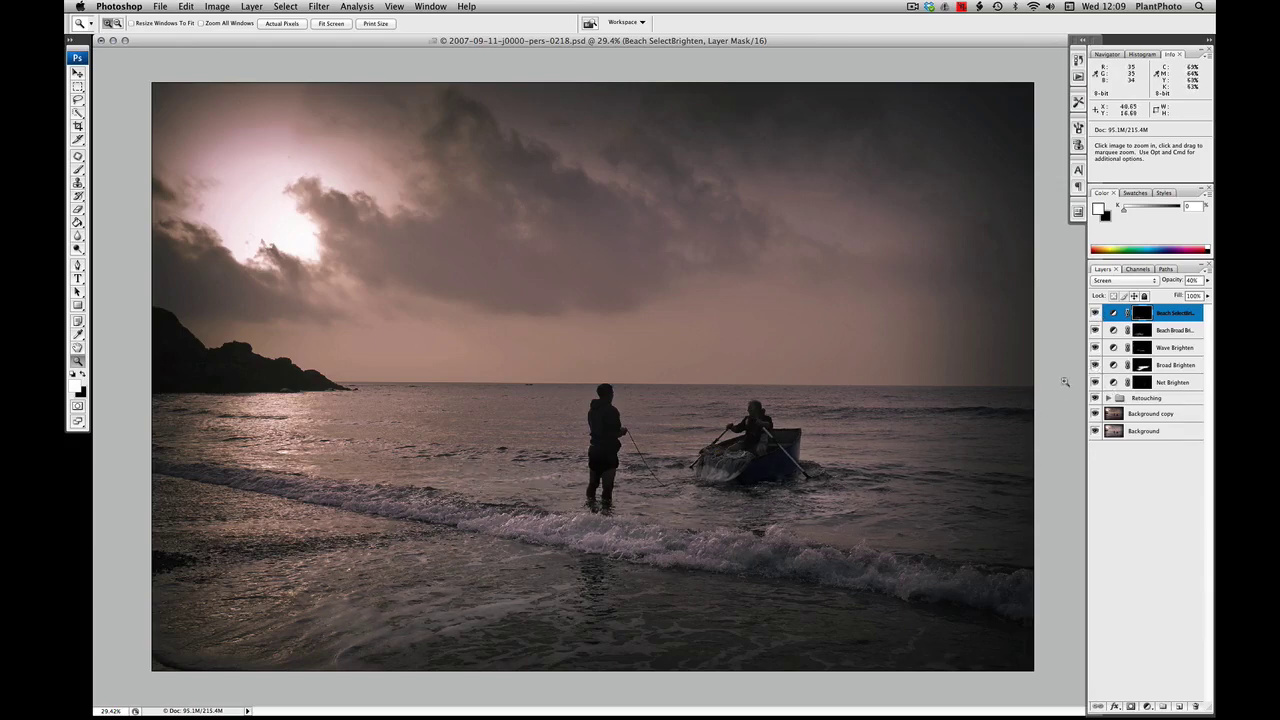
click(1142, 367)
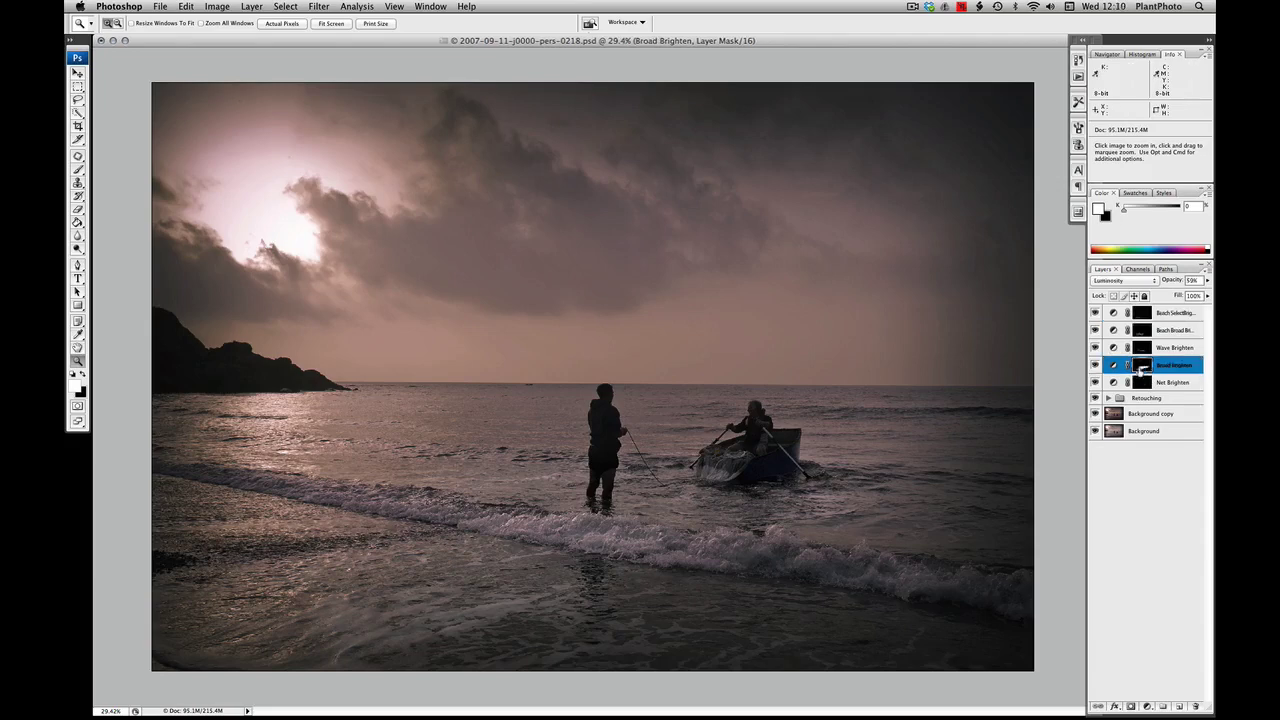
alt+click(1142, 367)
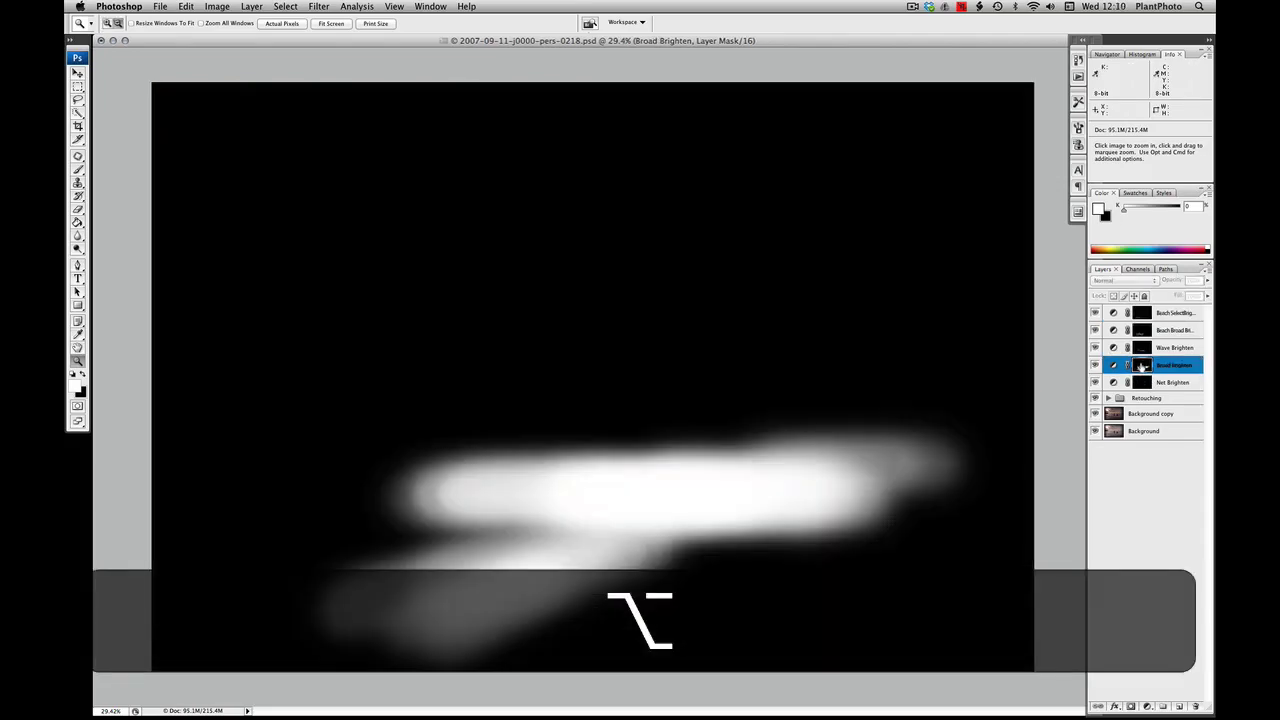
alt+click(1142, 367)
Step: Toggle Wave Brighten's visibility repeatedly to compare the waves with and without it
click(1141, 347)
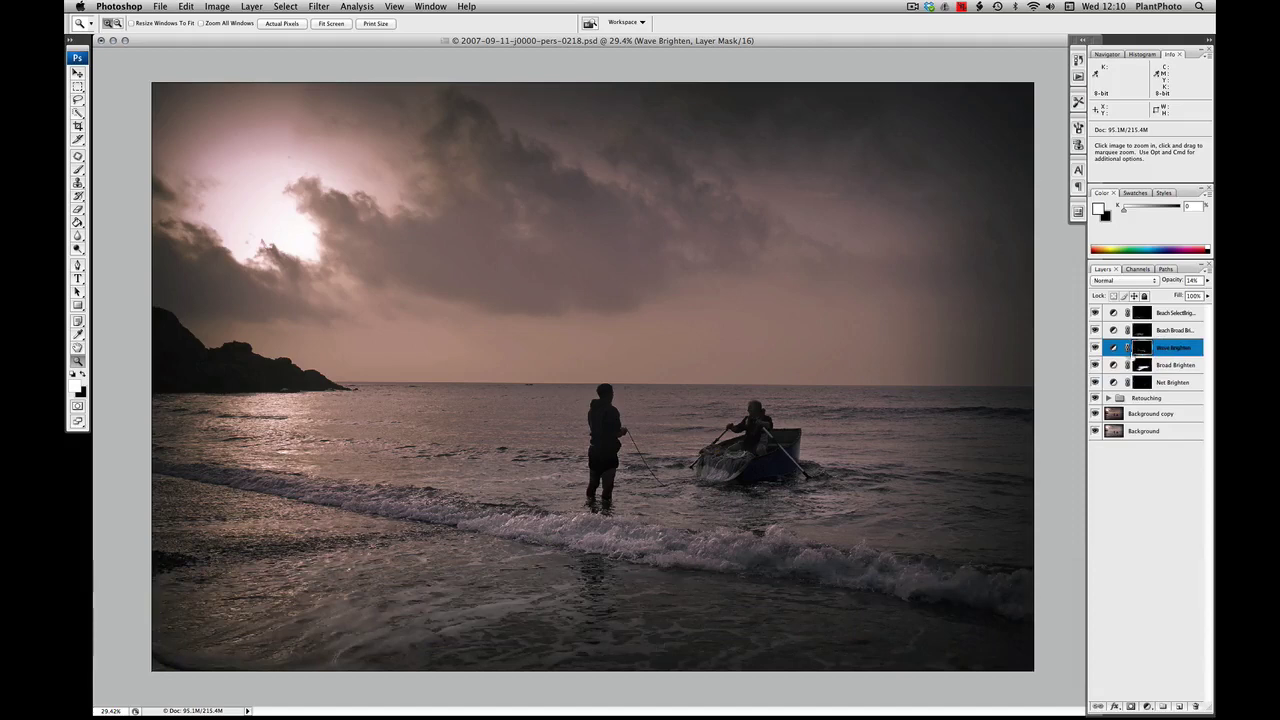
click(1095, 347)
click(1095, 347)
click(1095, 347)
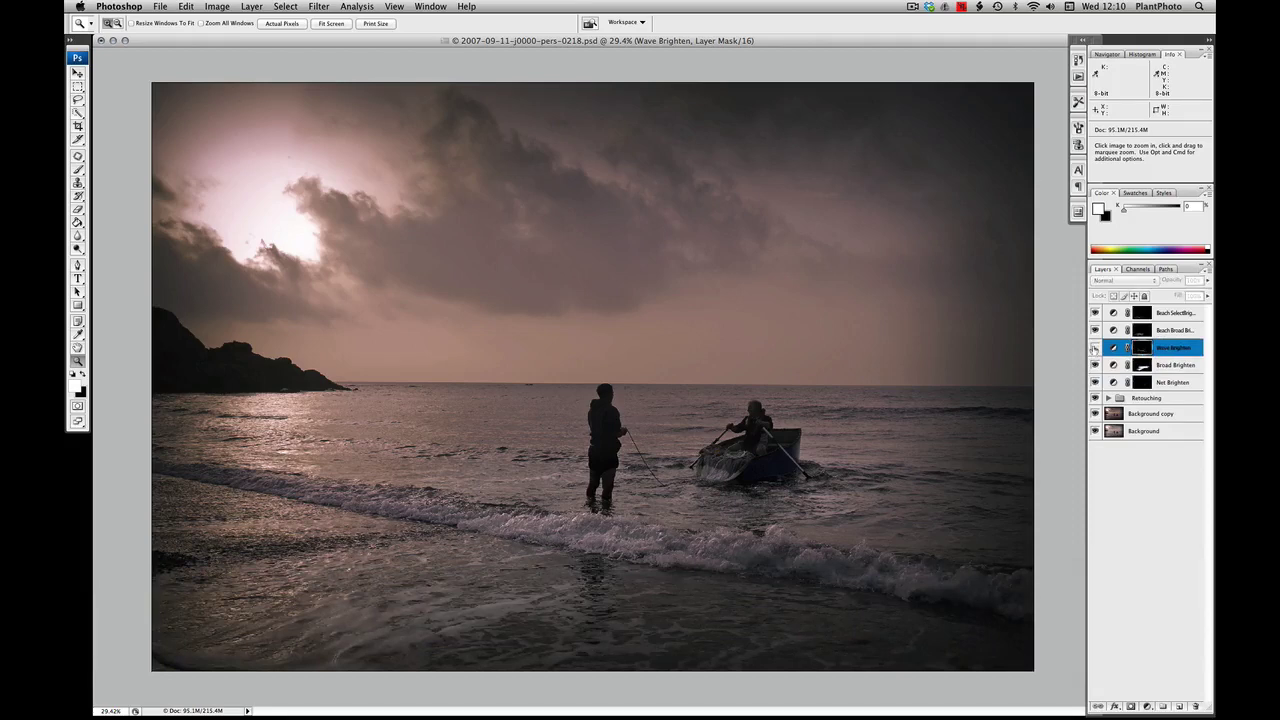
click(1095, 347)
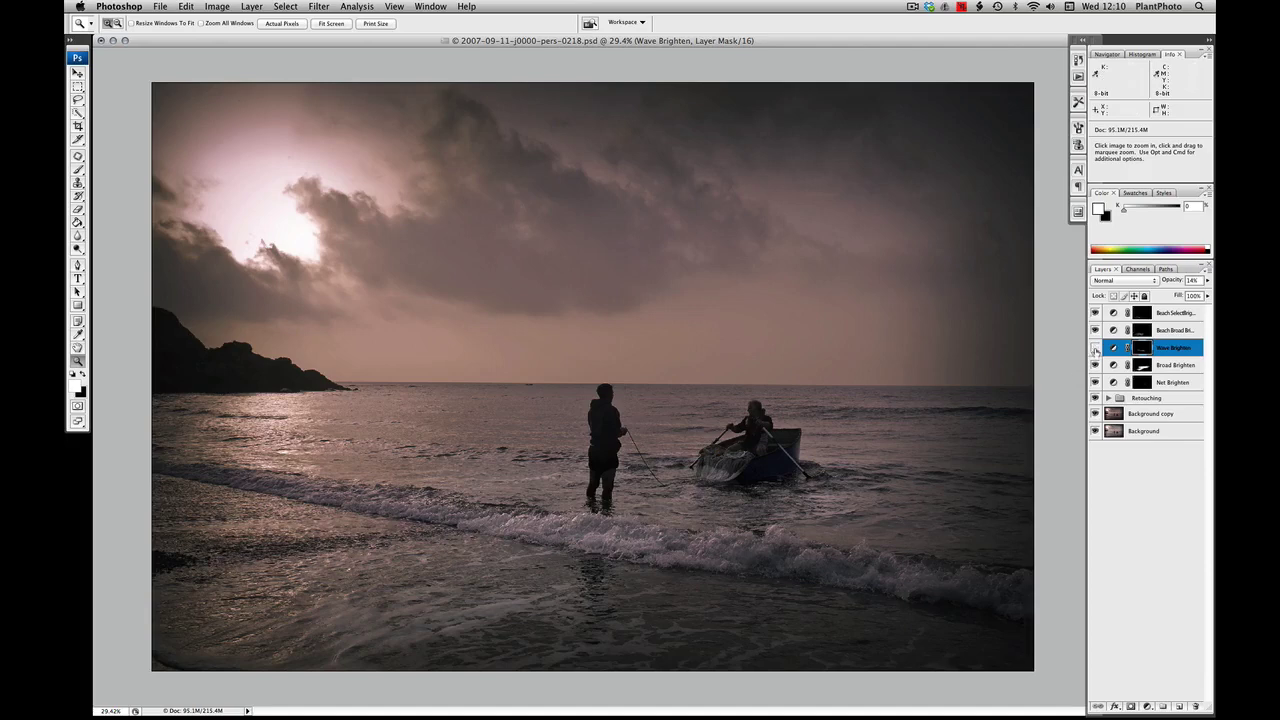
click(1095, 348)
click(1095, 348)
Step: Toggle Beach Broad Brighten off and on several times to compare its lift on the waves
key(alt+bracketright)
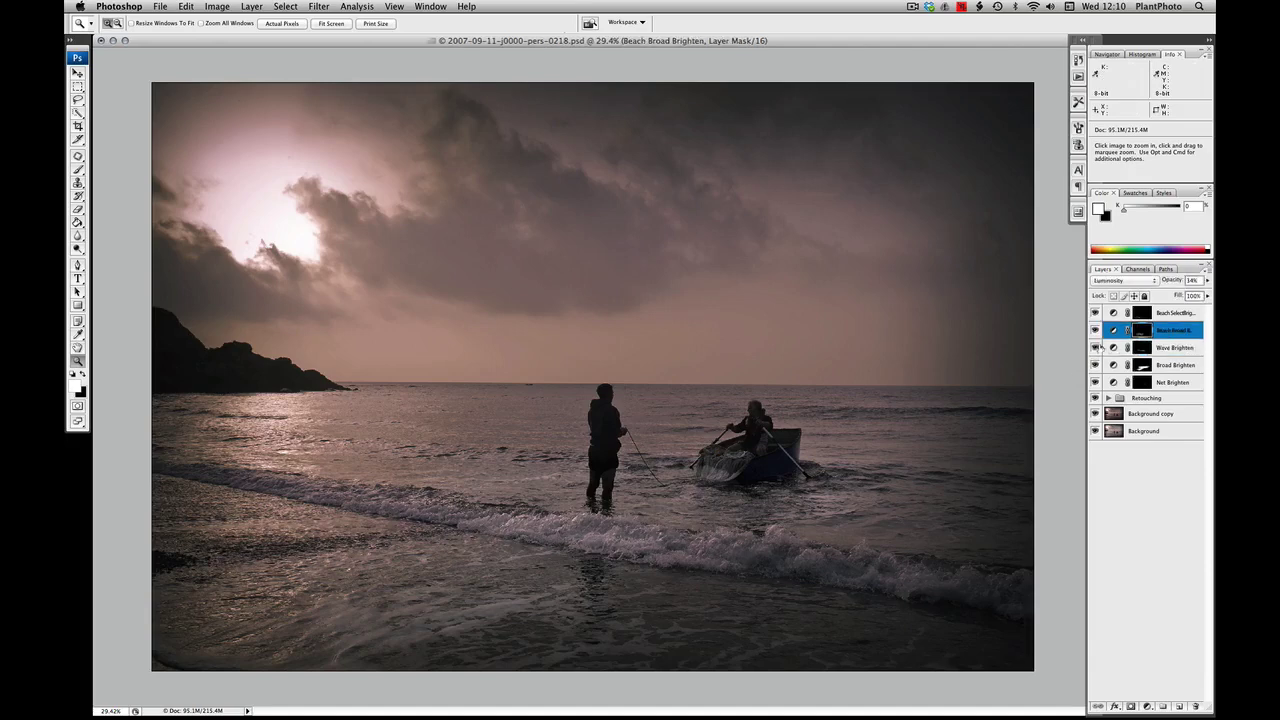
click(1095, 332)
click(1094, 331)
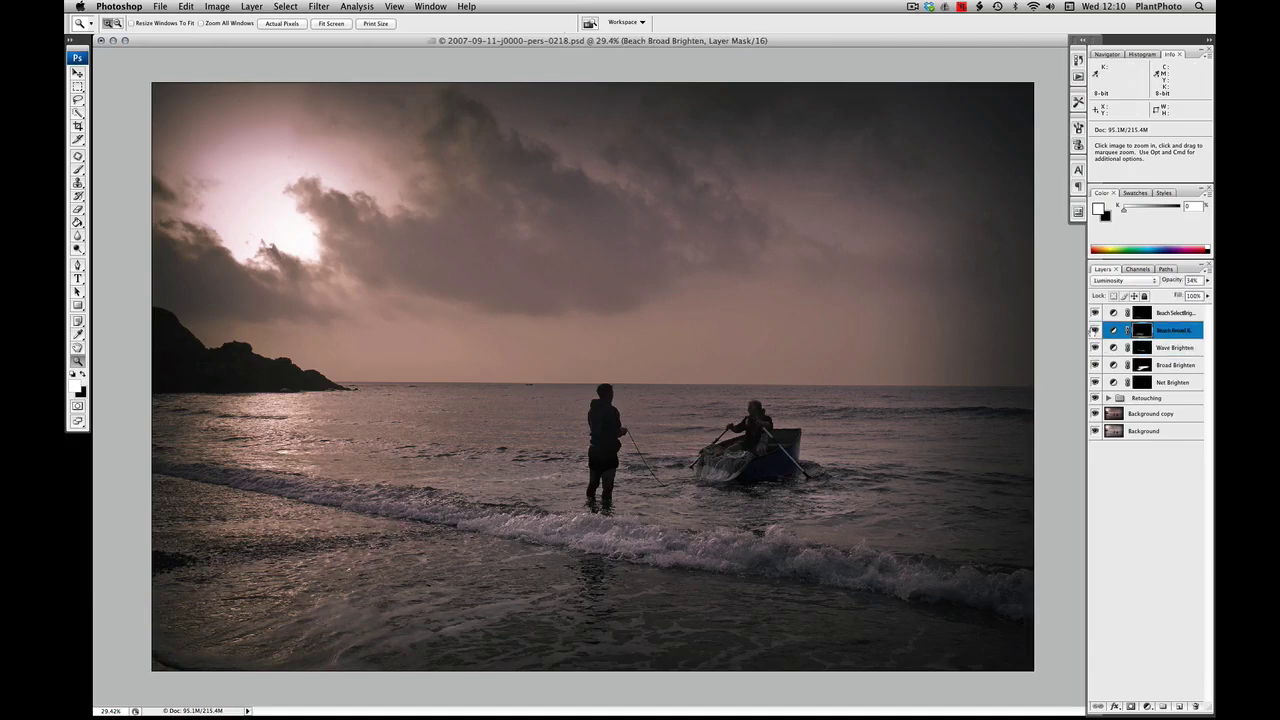
click(1094, 331)
click(1094, 331)
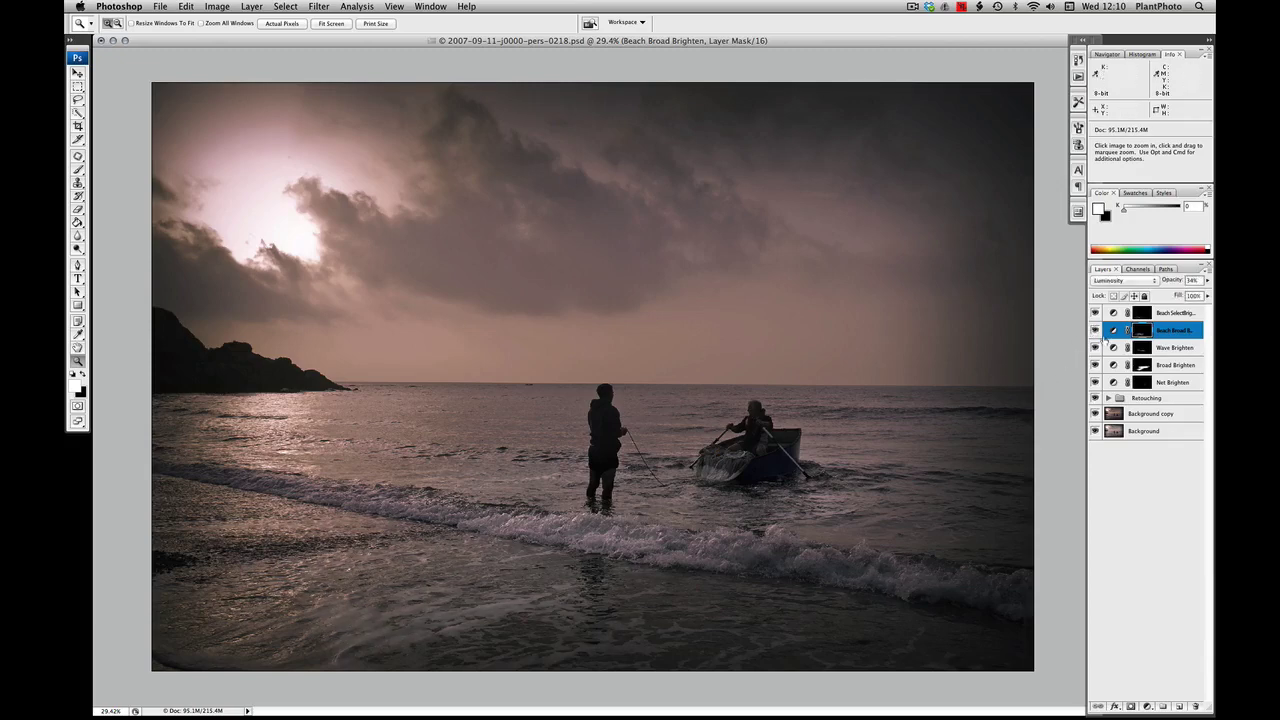
click(1095, 332)
click(1094, 331)
Step: Select Beach SelectBrighten and toggle it off and on to gauge its effect
click(1108, 315)
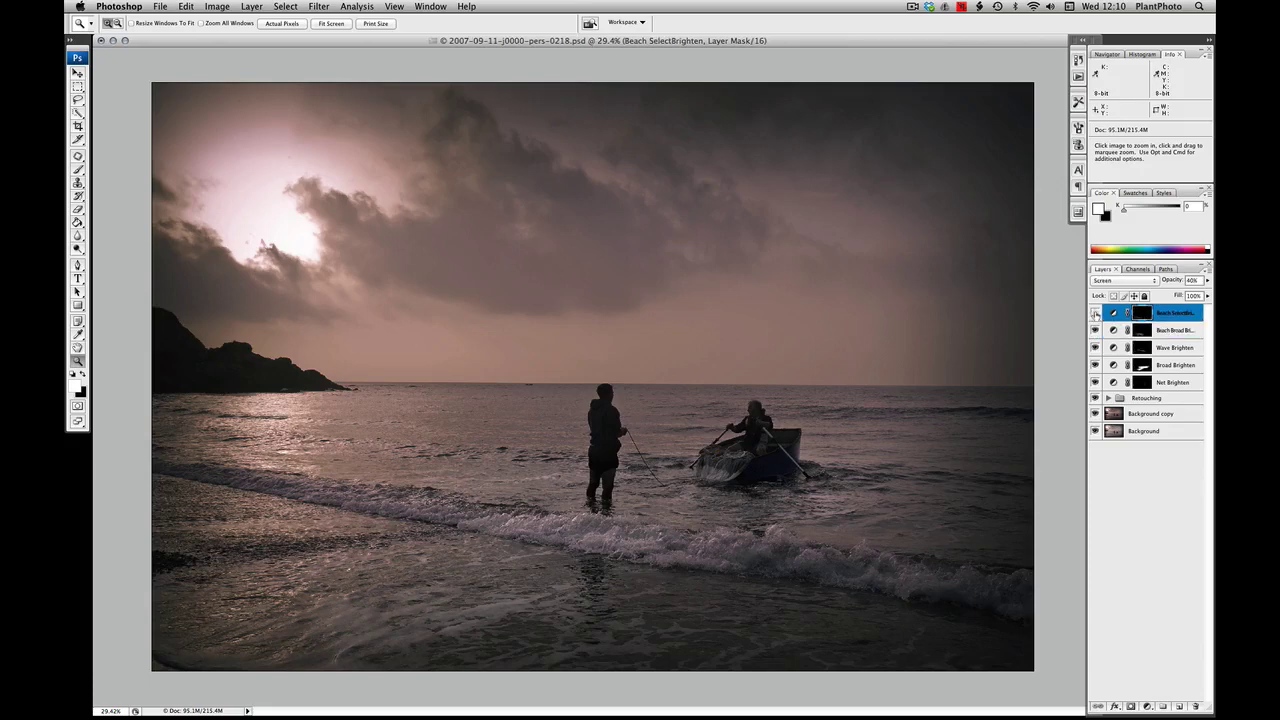
click(1095, 314)
click(1095, 314)
Step: Apply Blur More to the Beach SelectBrighten mask viewed alone, then return to the photo
key(alt)
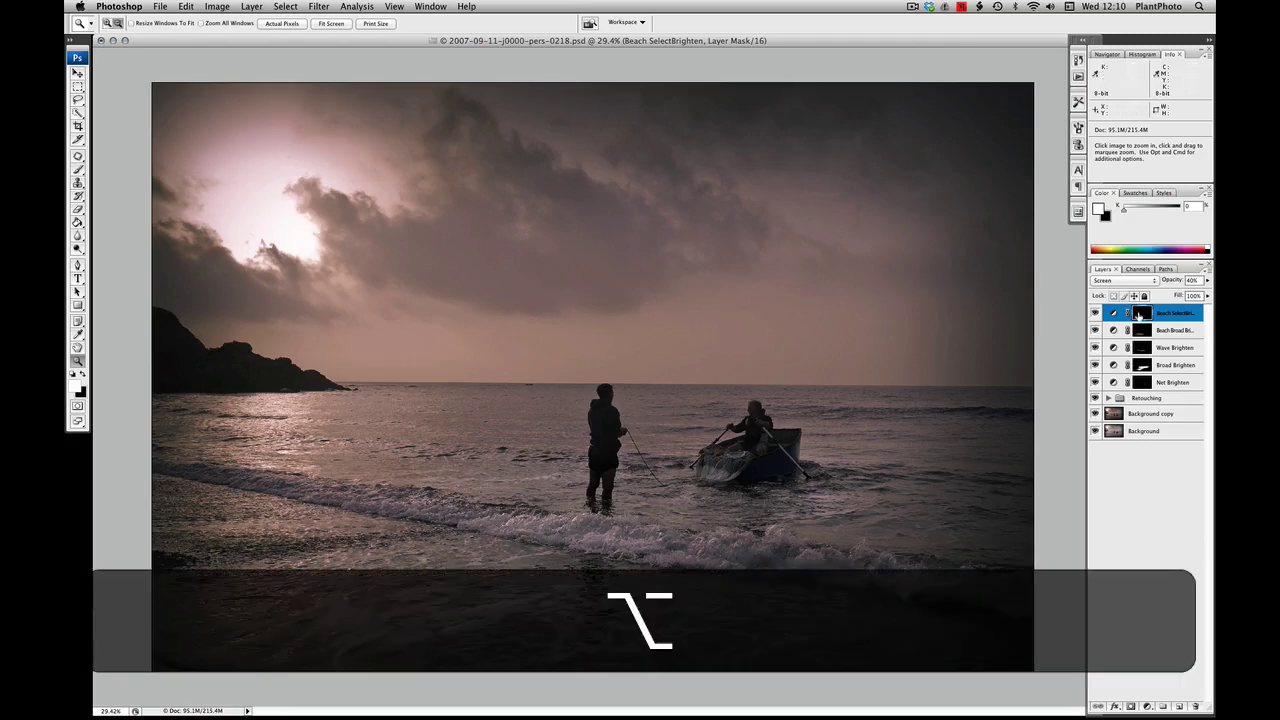
alt+click(1137, 314)
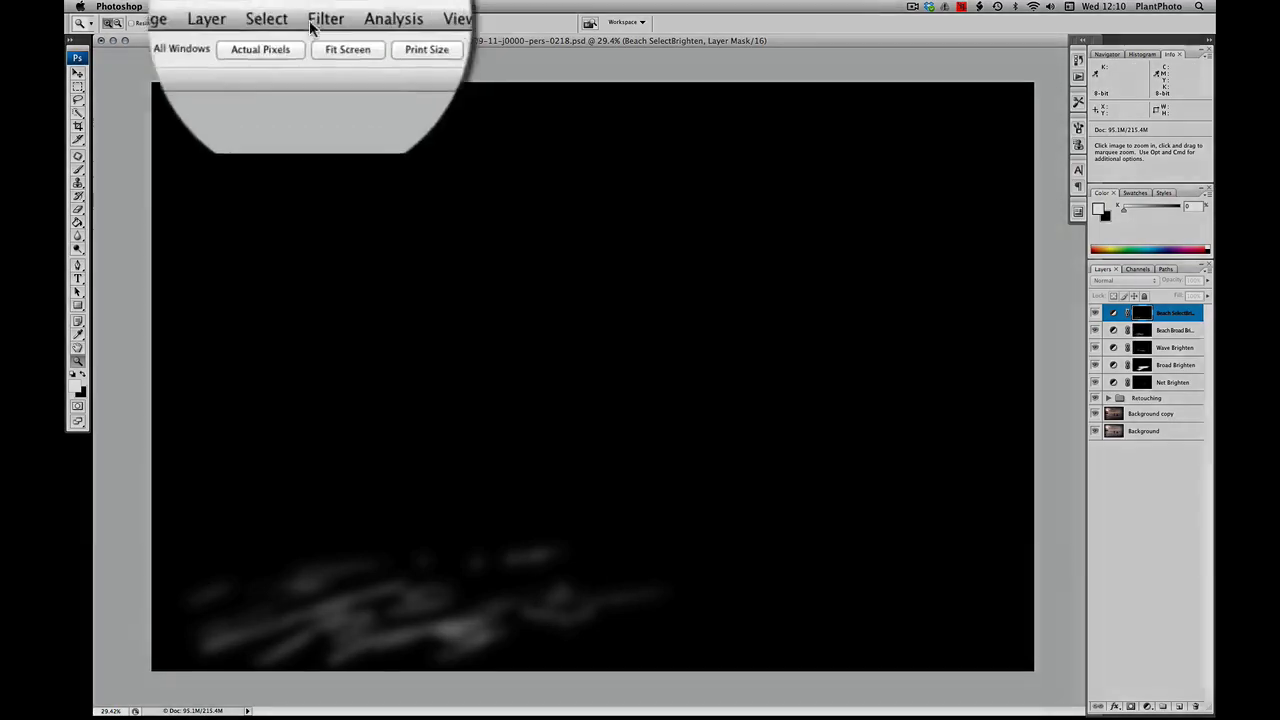
click(318, 6)
mouse_move(363, 220)
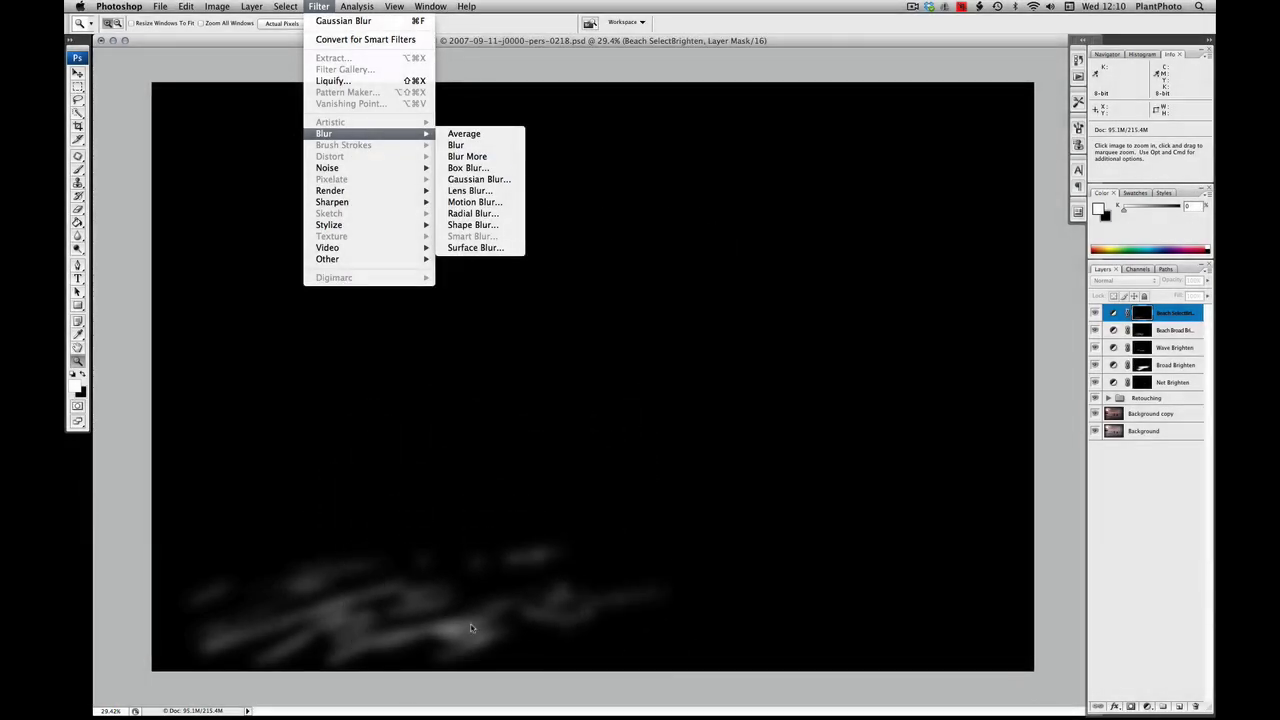
click(525, 588)
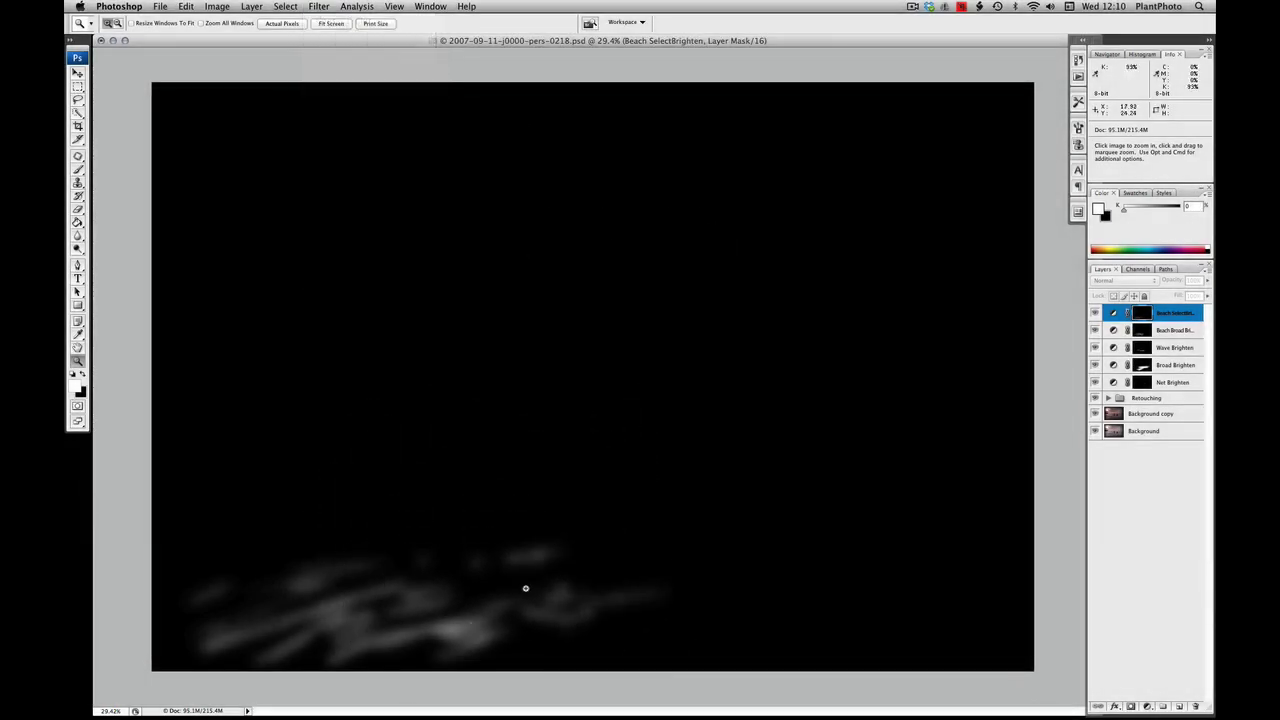
alt+click(1141, 314)
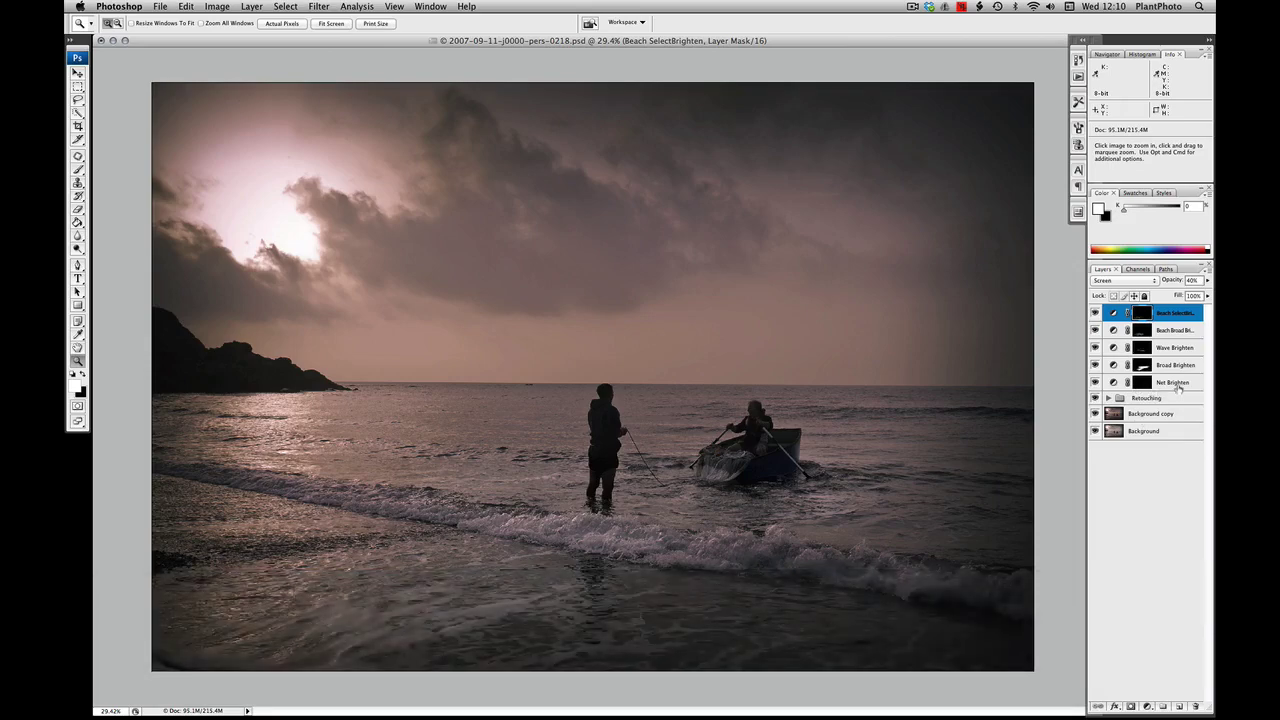
Step: Select Net Brighten, check its effect on the photo and review its curve
click(1178, 392)
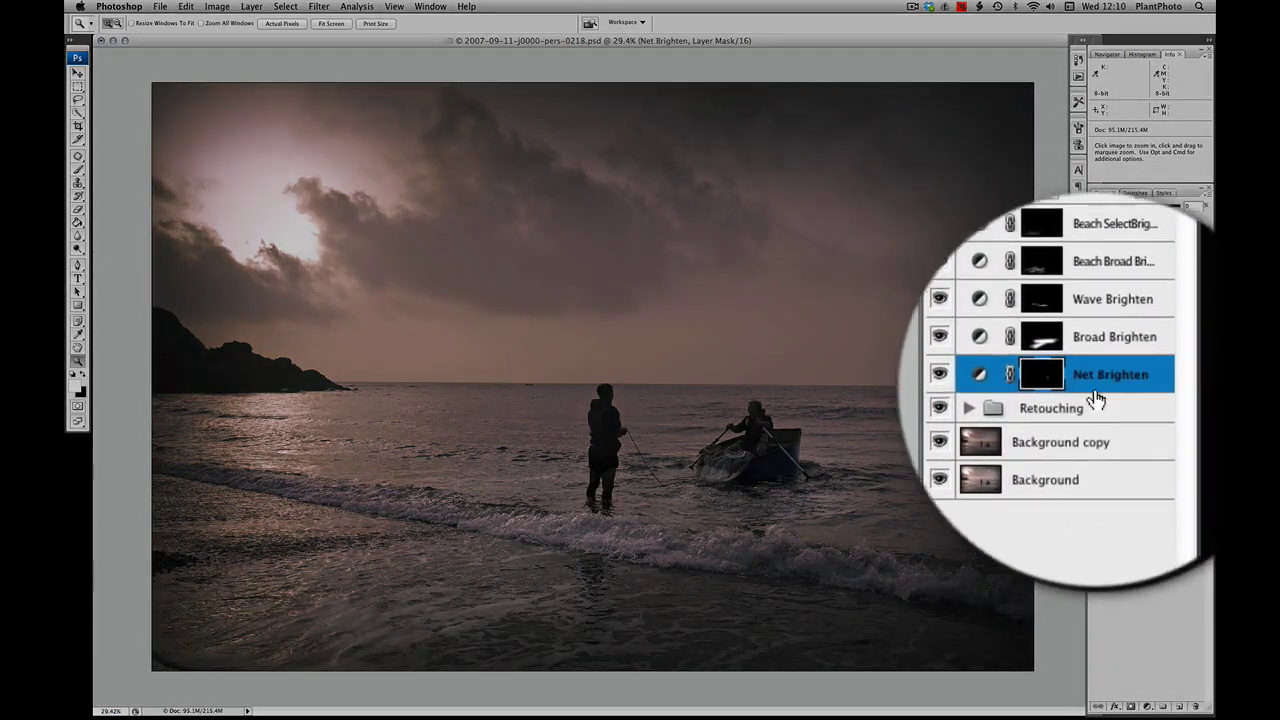
click(1039, 386)
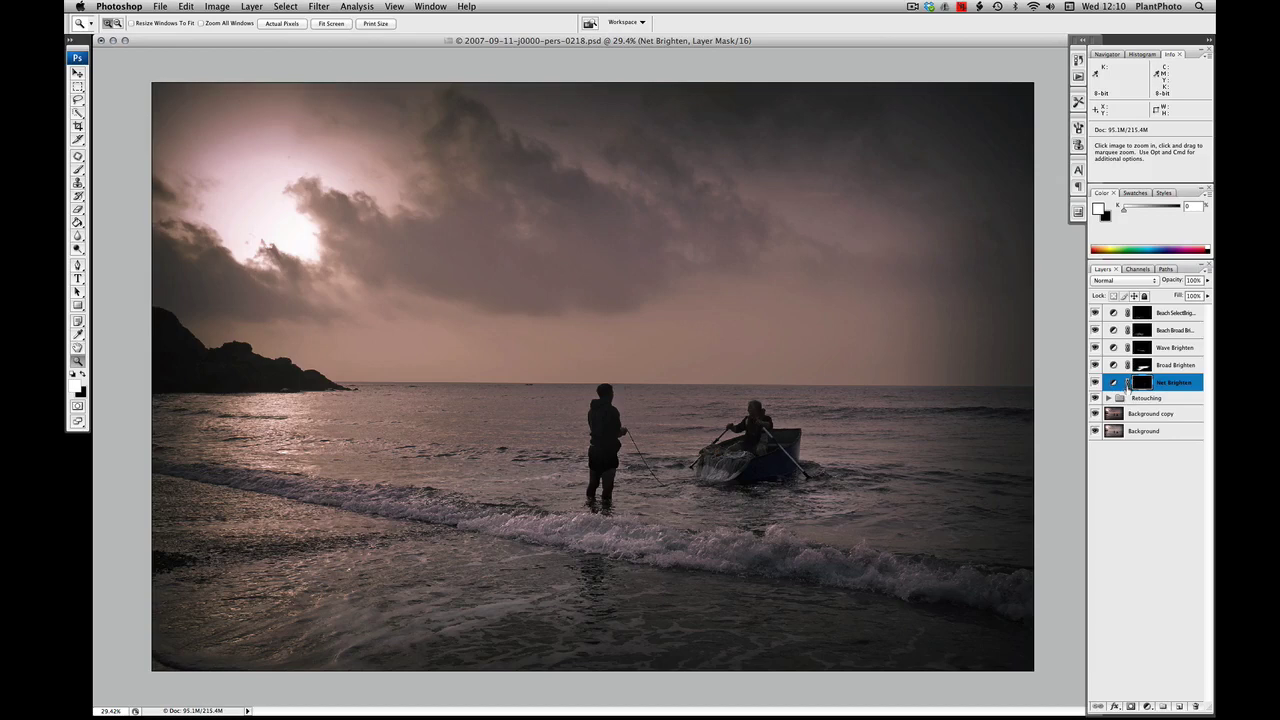
double_click(1115, 385)
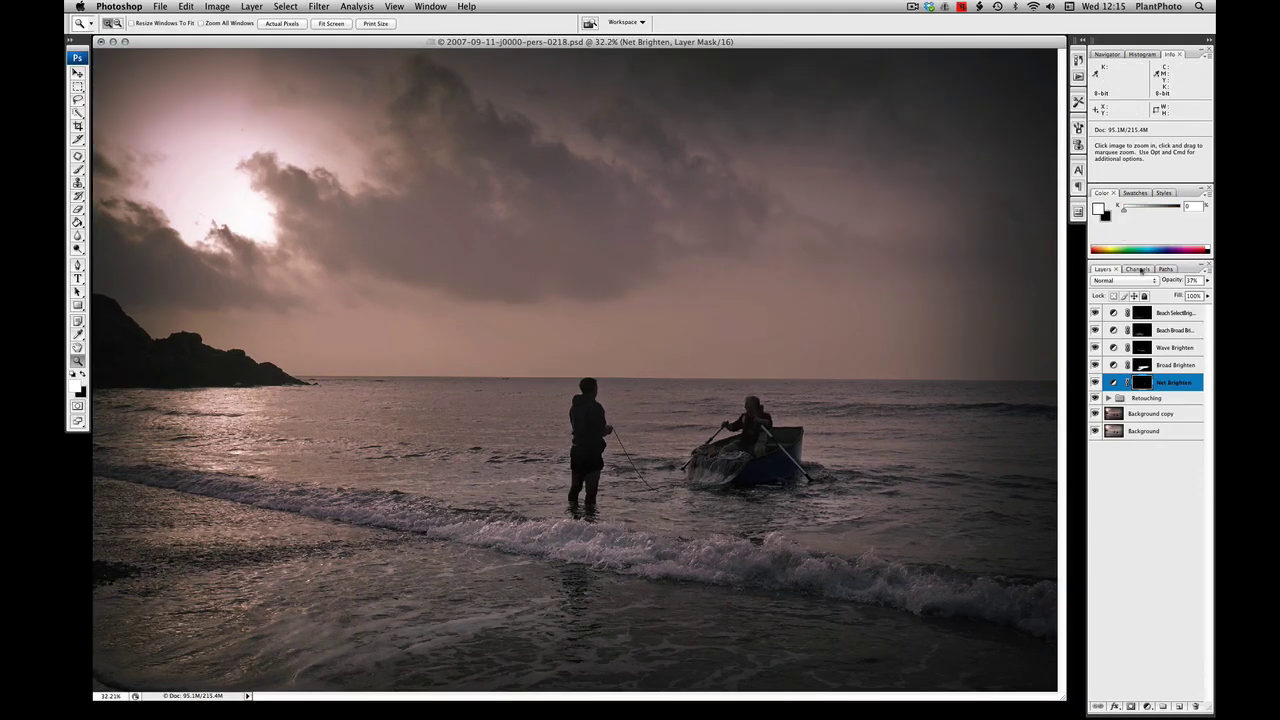
Step: Set Net Brighten to Screen blending and raise its opacity from 17% to 49%
click(1135, 282)
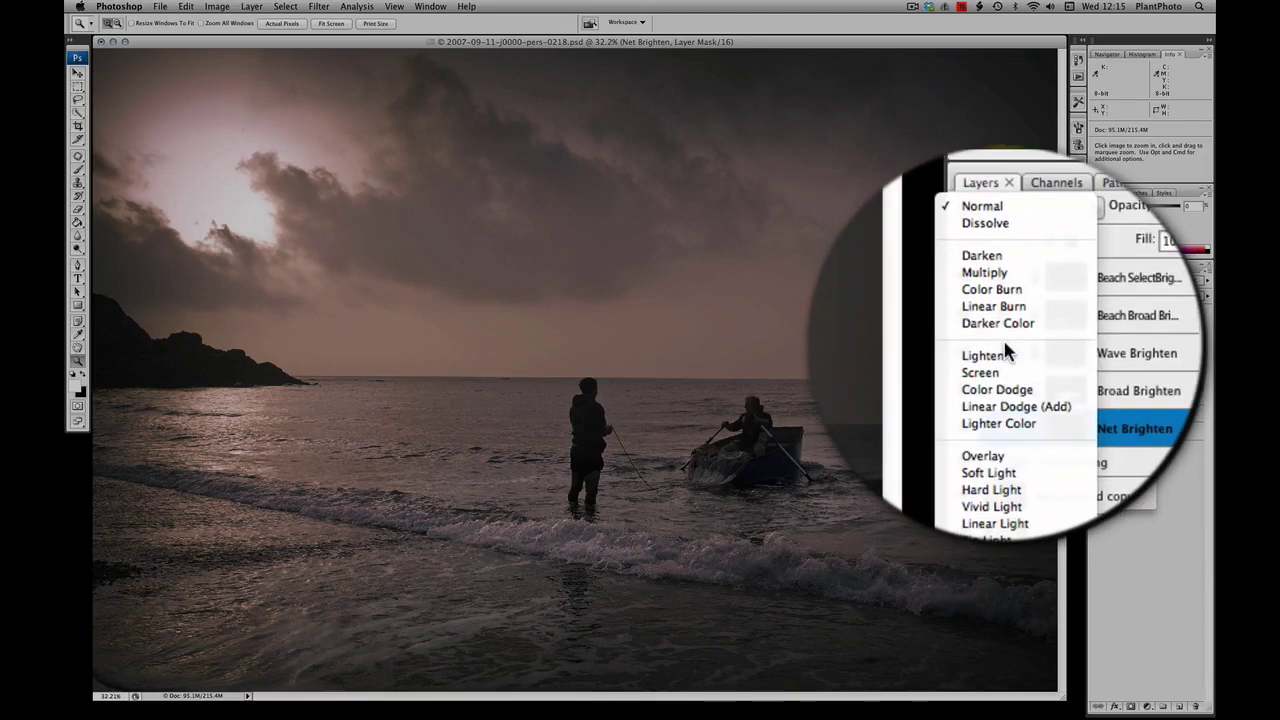
click(1005, 362)
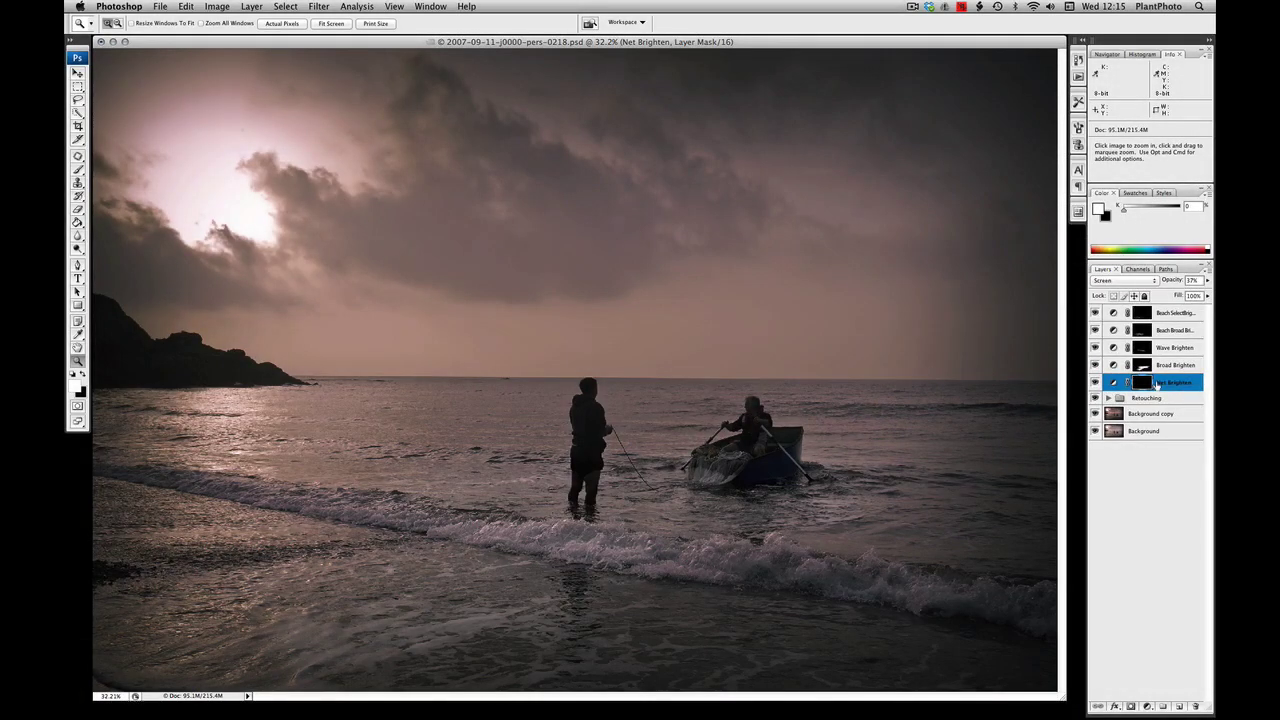
mouse_move(1170, 285)
mouse_down()
mouse_move(1096, 288)
mouse_move(1177, 284)
mouse_up()
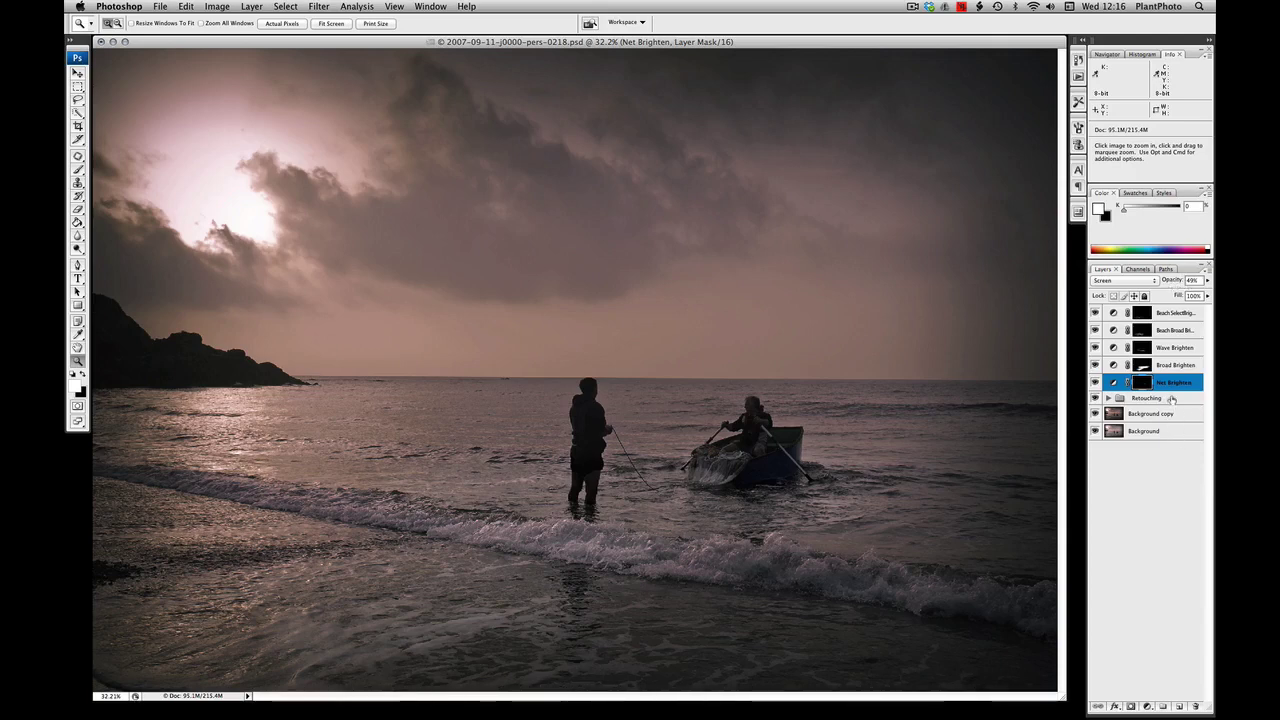
click(1171, 398)
click(1173, 388)
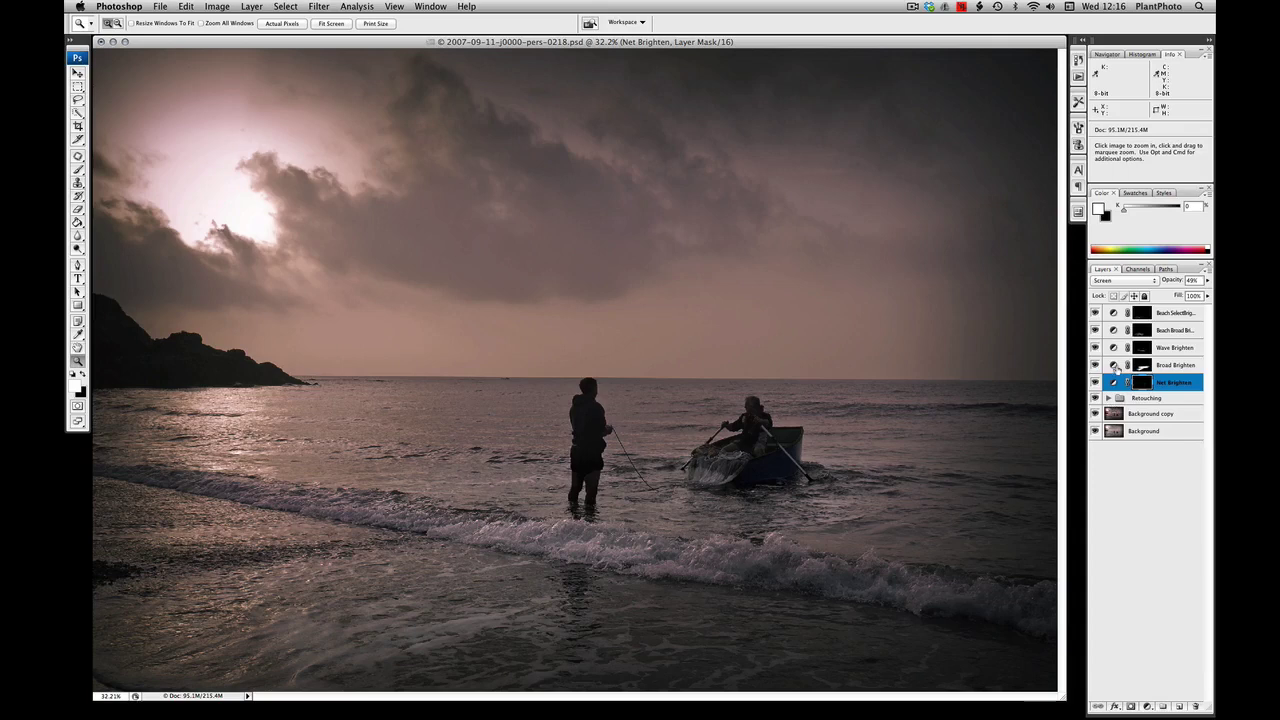
click(1157, 348)
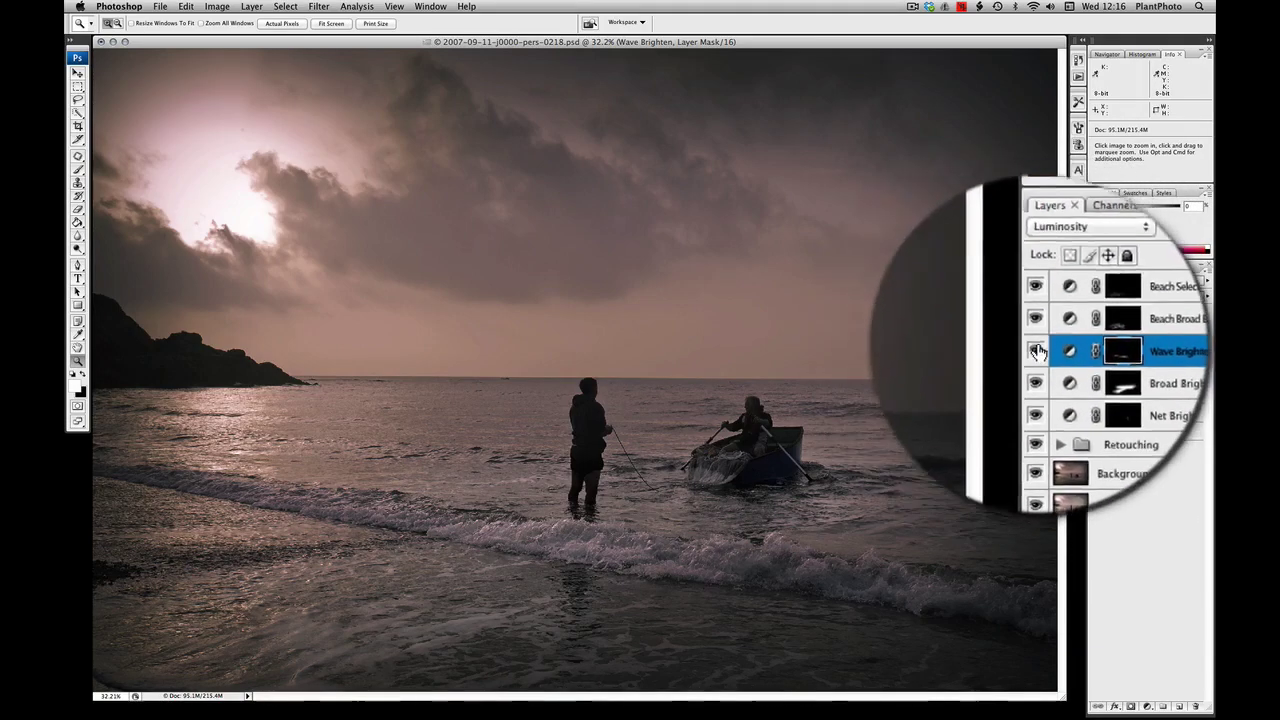
Step: Try Wave Brighten in Normal blending, then set it back to Luminosity
click(1120, 281)
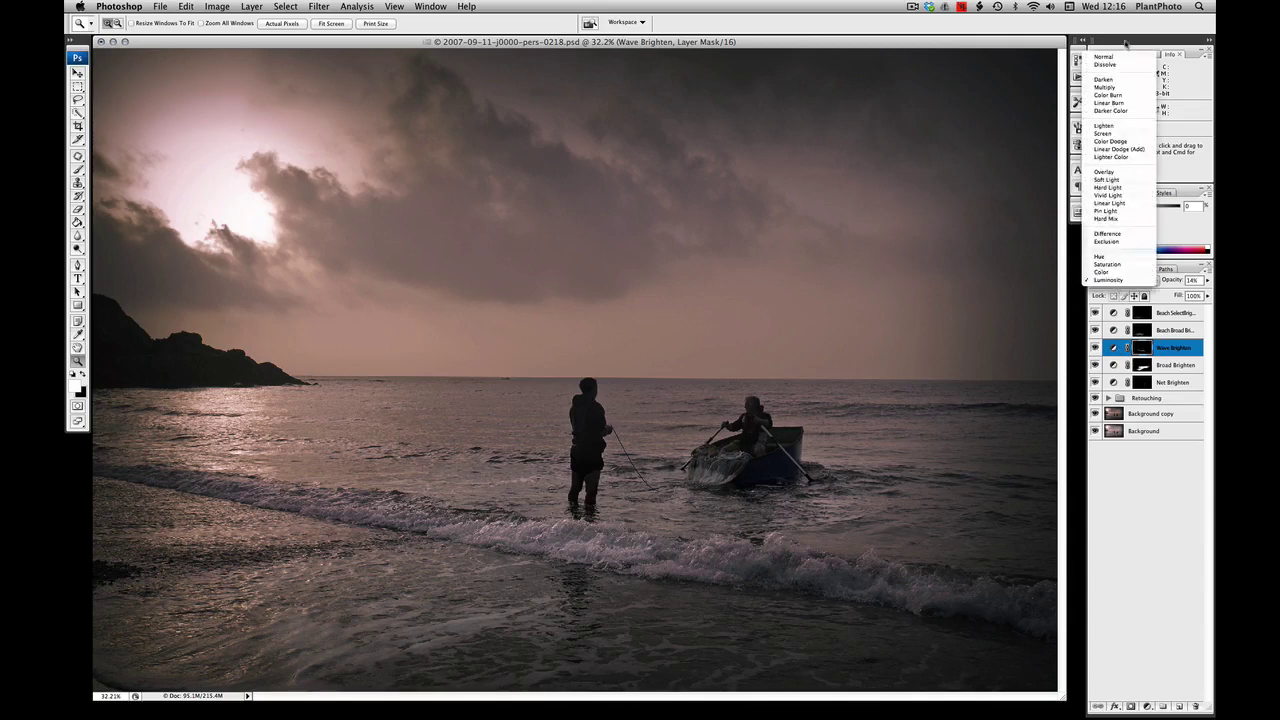
click(1118, 57)
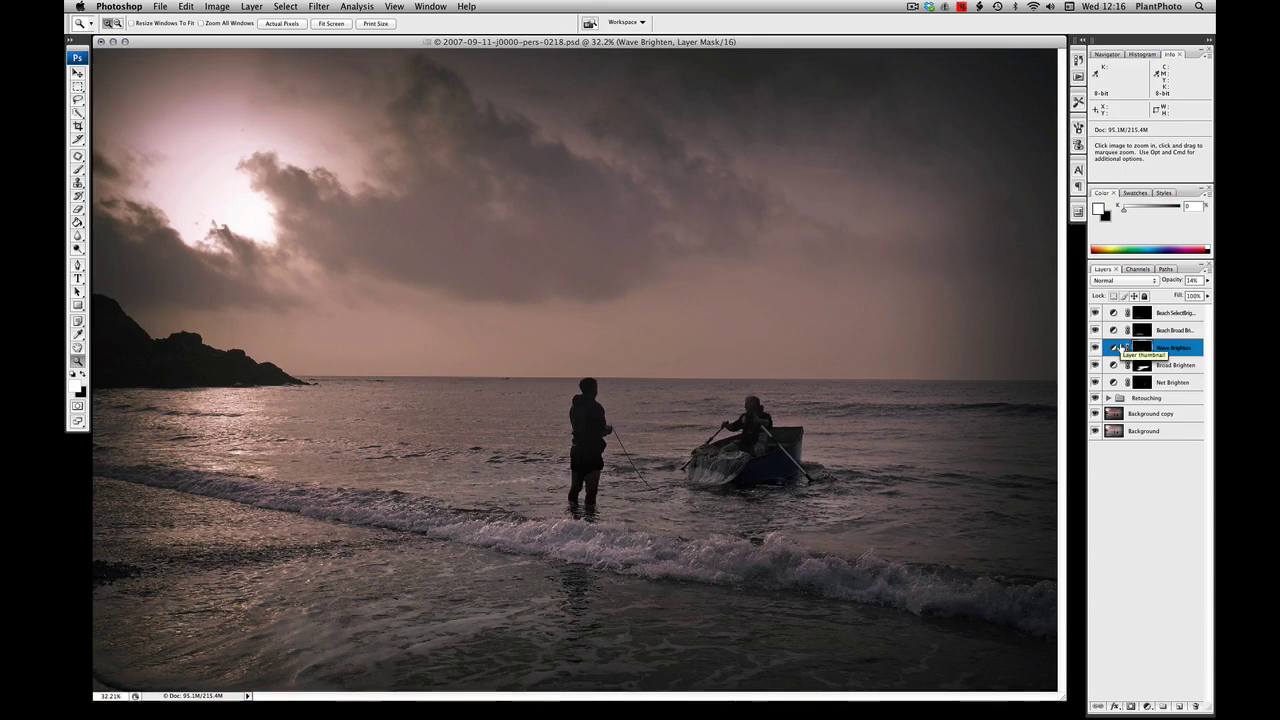
click(1110, 280)
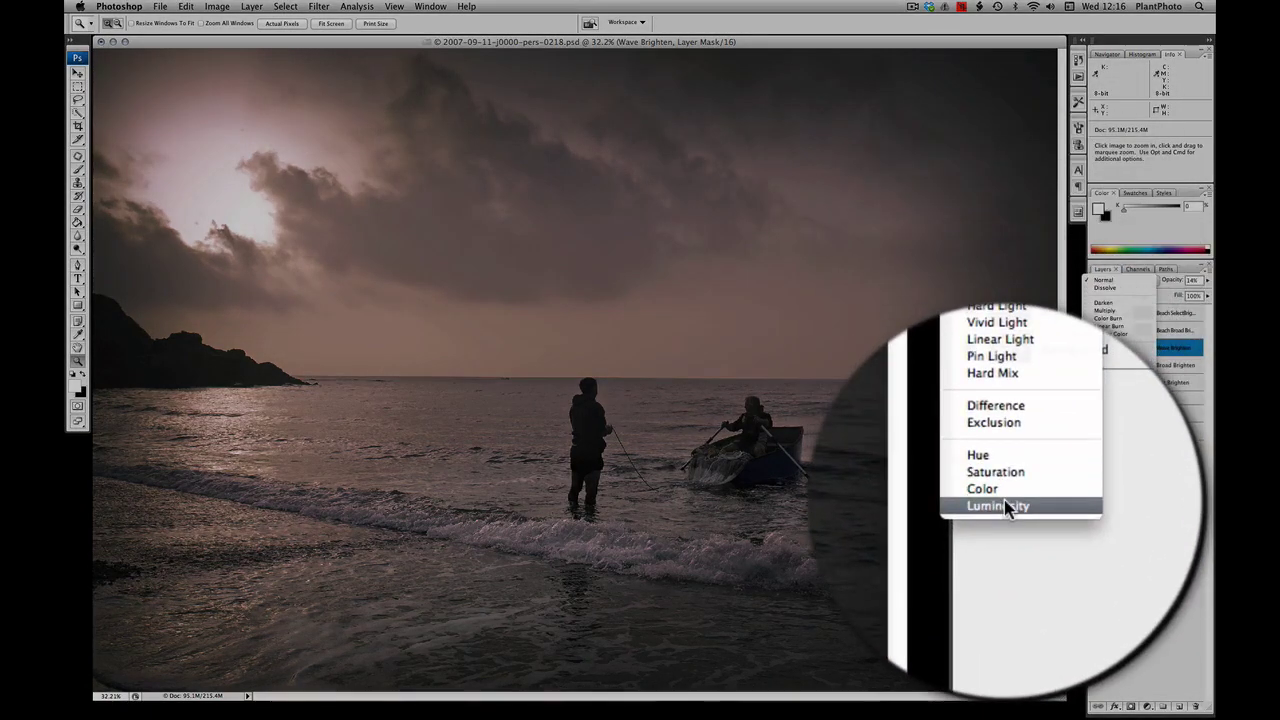
click(1106, 503)
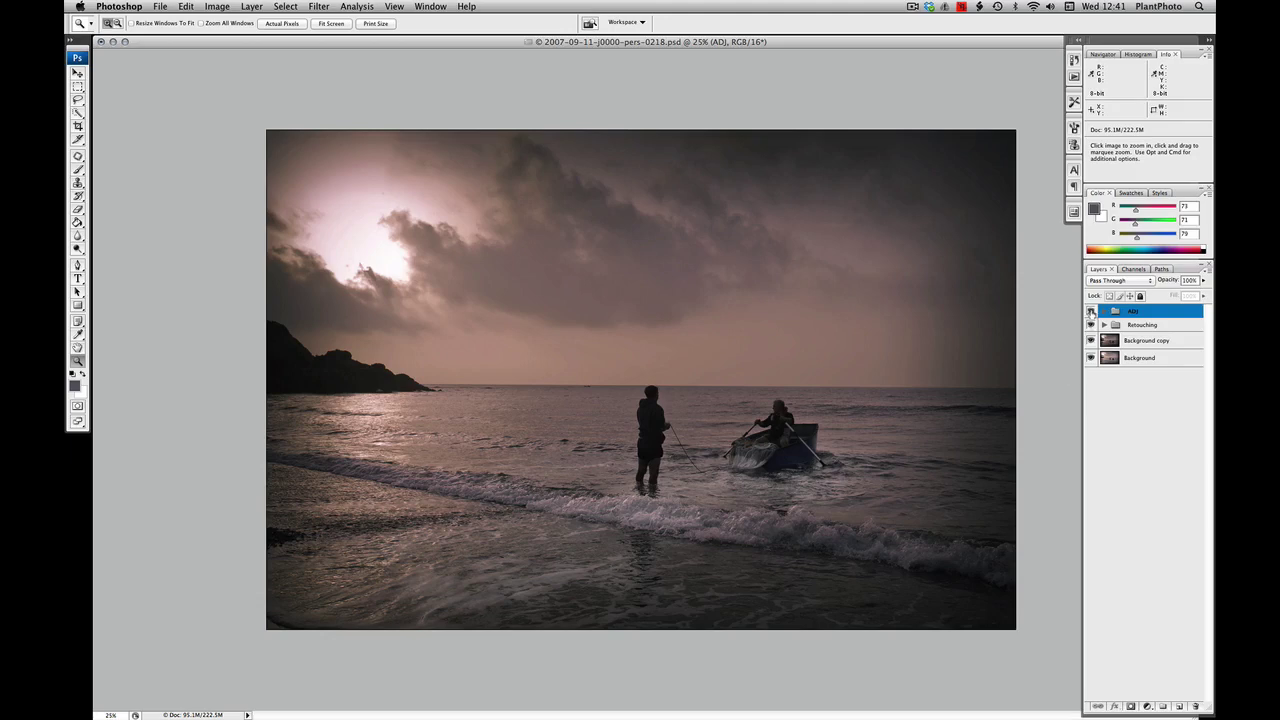
click(1091, 312)
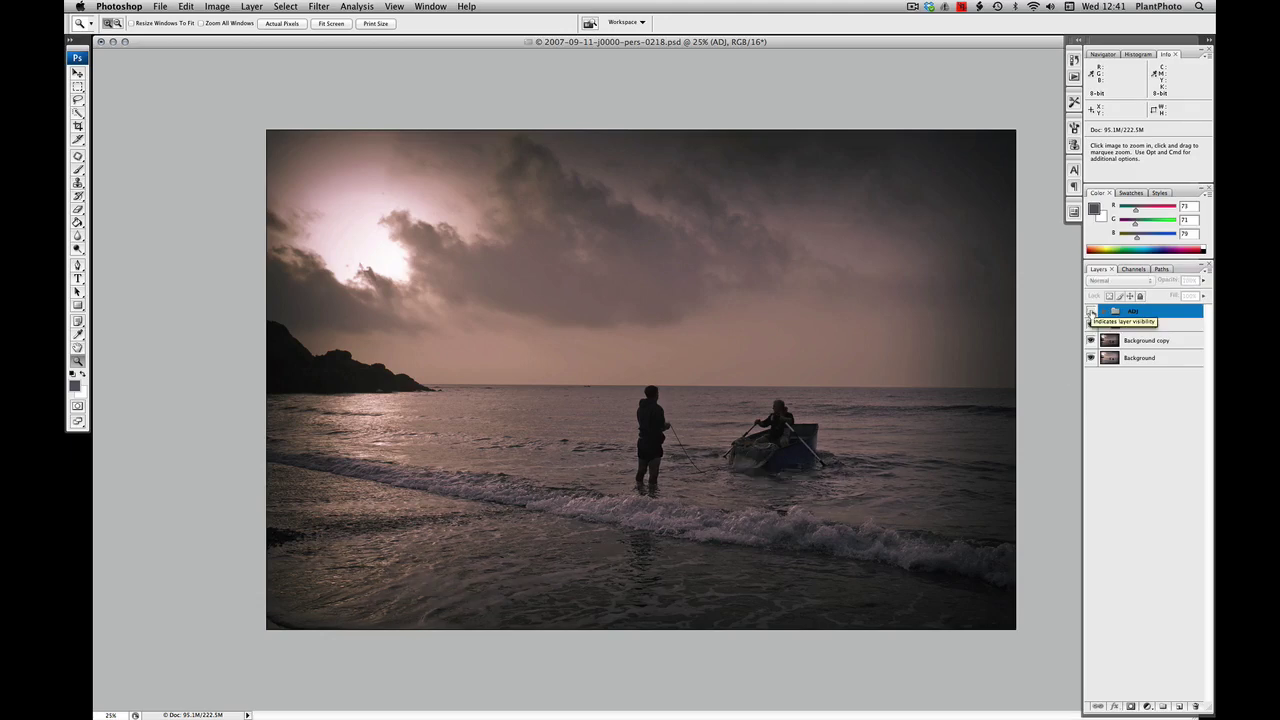
click(1091, 312)
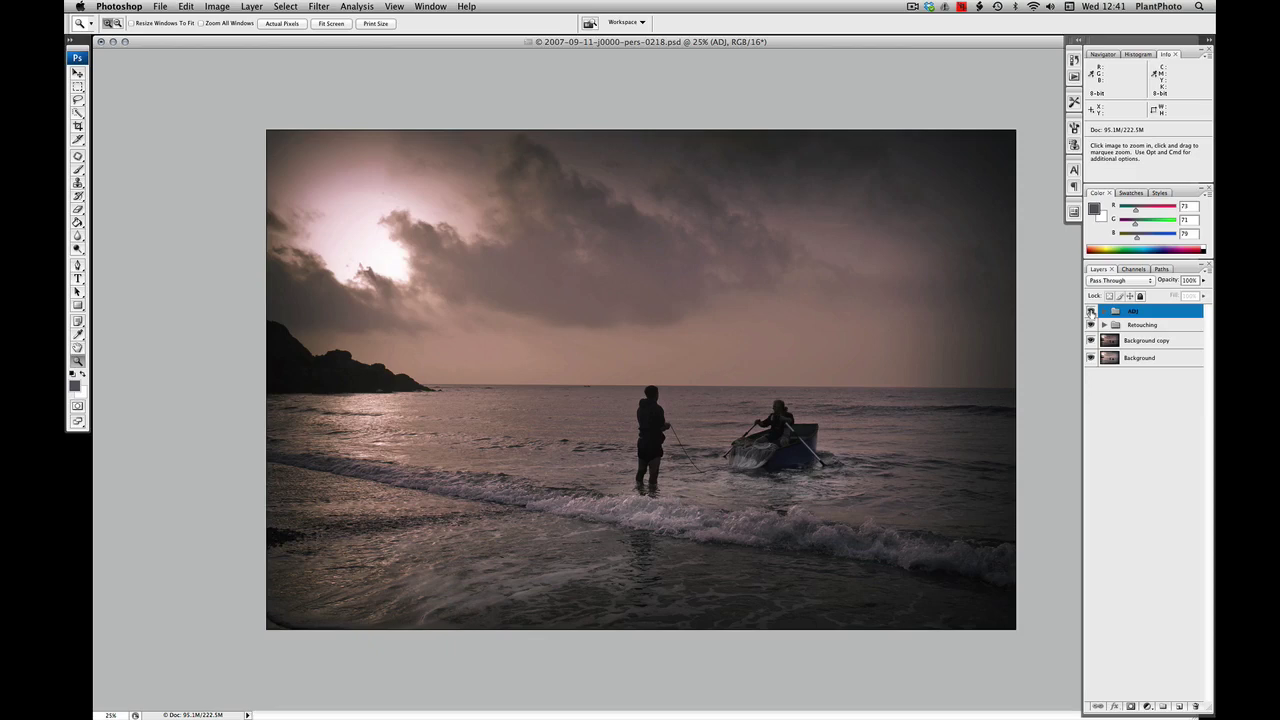
click(1091, 312)
click(1091, 312)
click(1091, 312)
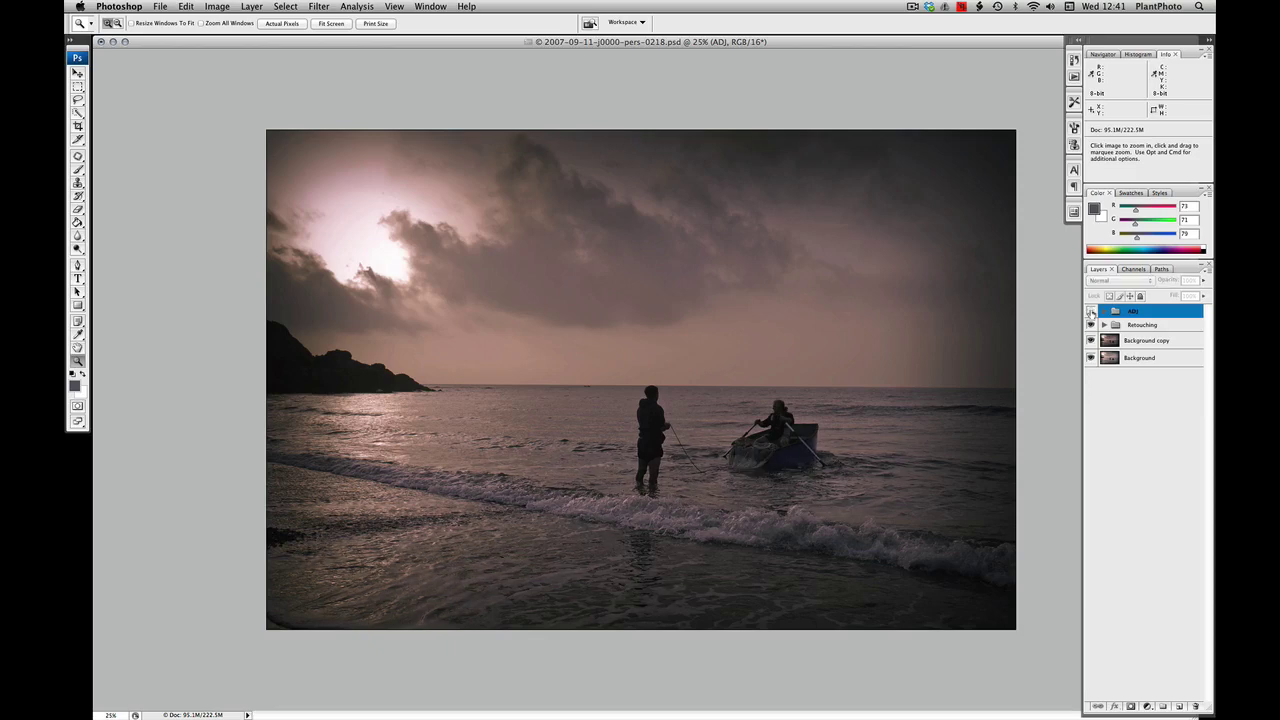
click(1091, 312)
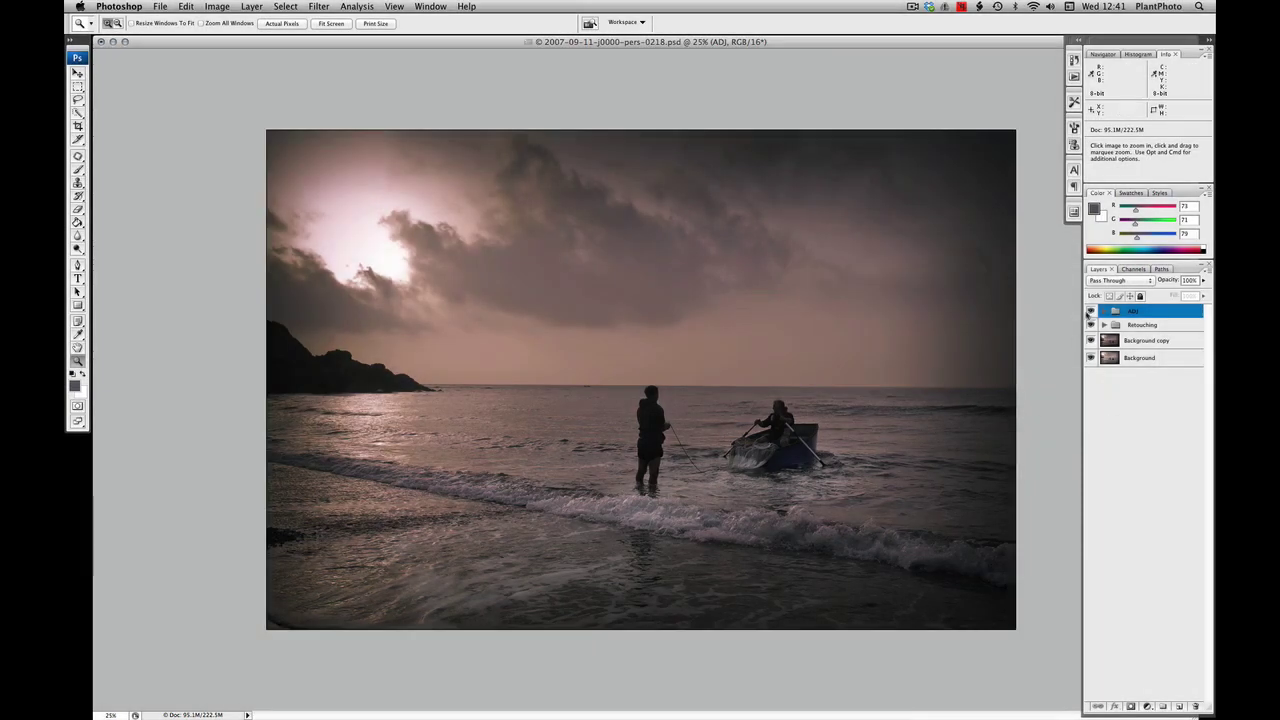
click(1090, 312)
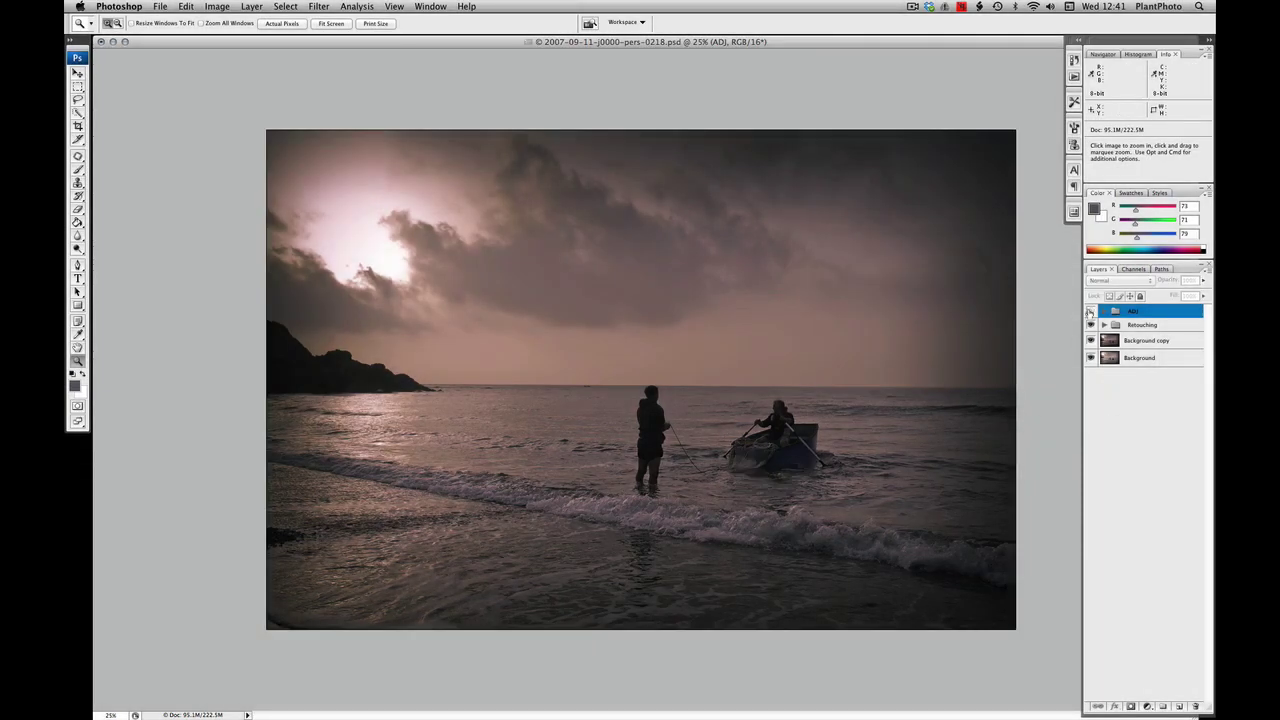
click(1090, 312)
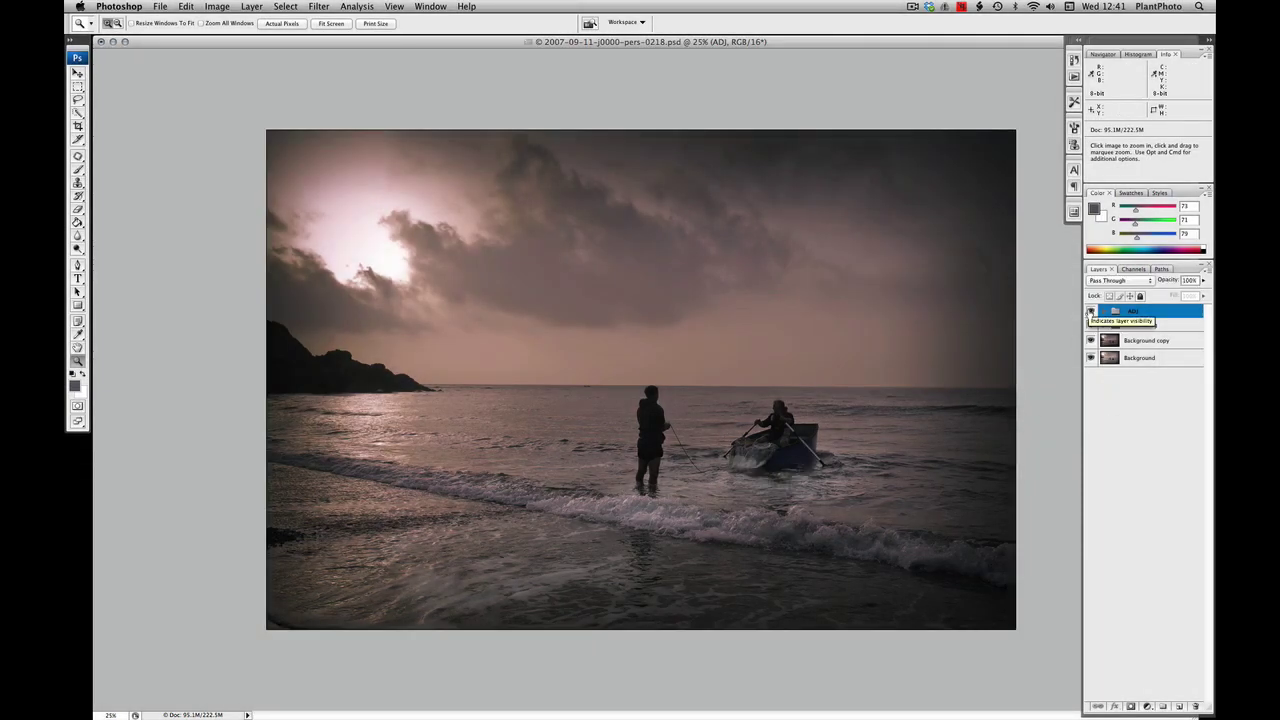
click(1090, 312)
click(1090, 312)
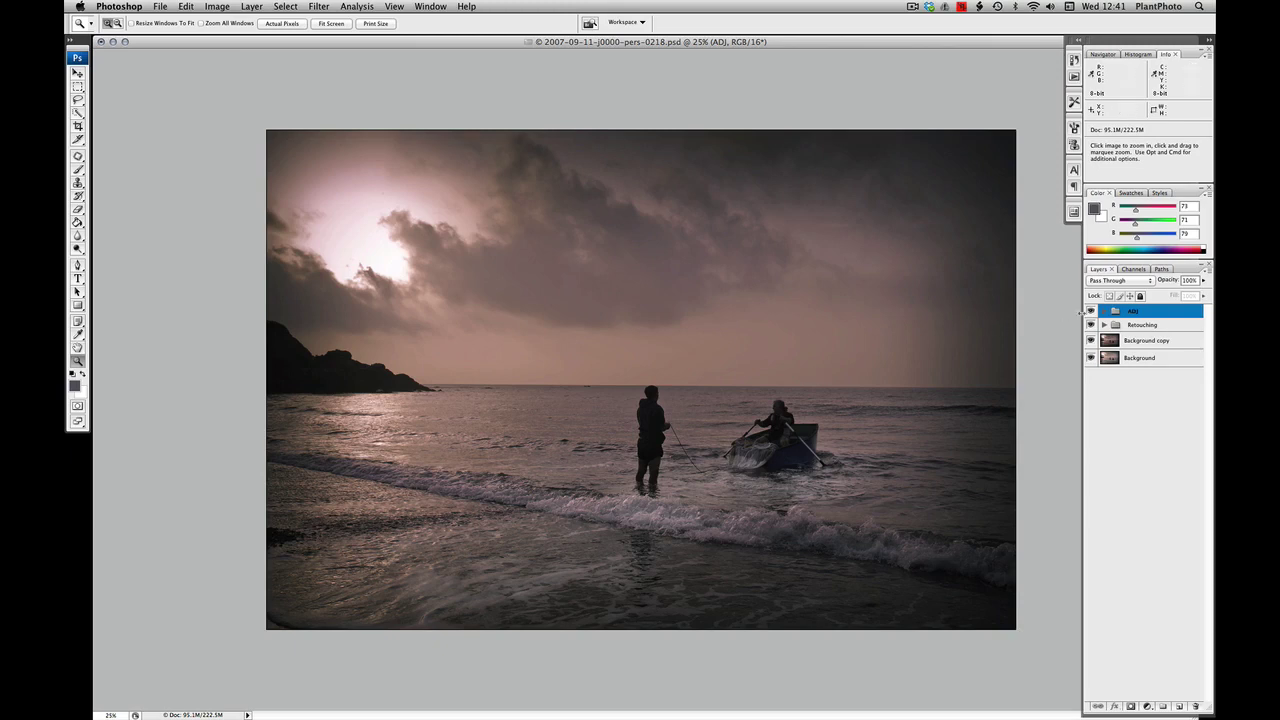
click(1091, 312)
click(1091, 312)
click(1091, 312)
click(1091, 312)
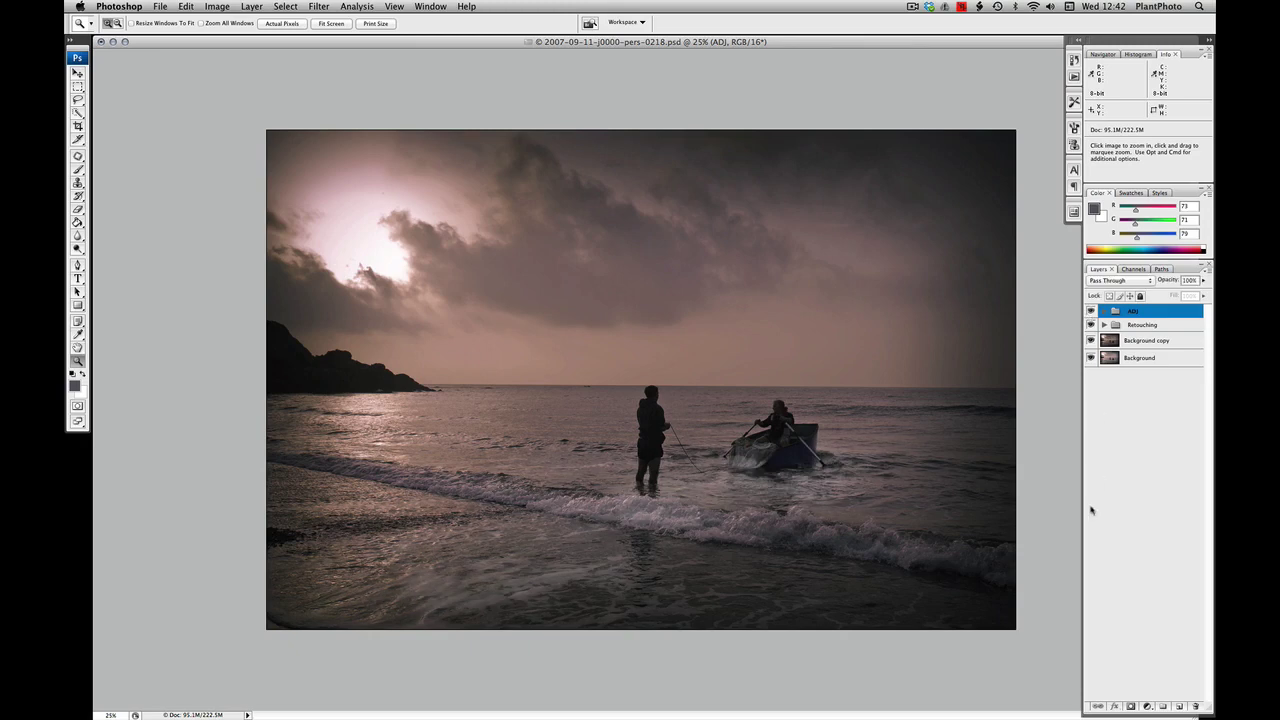